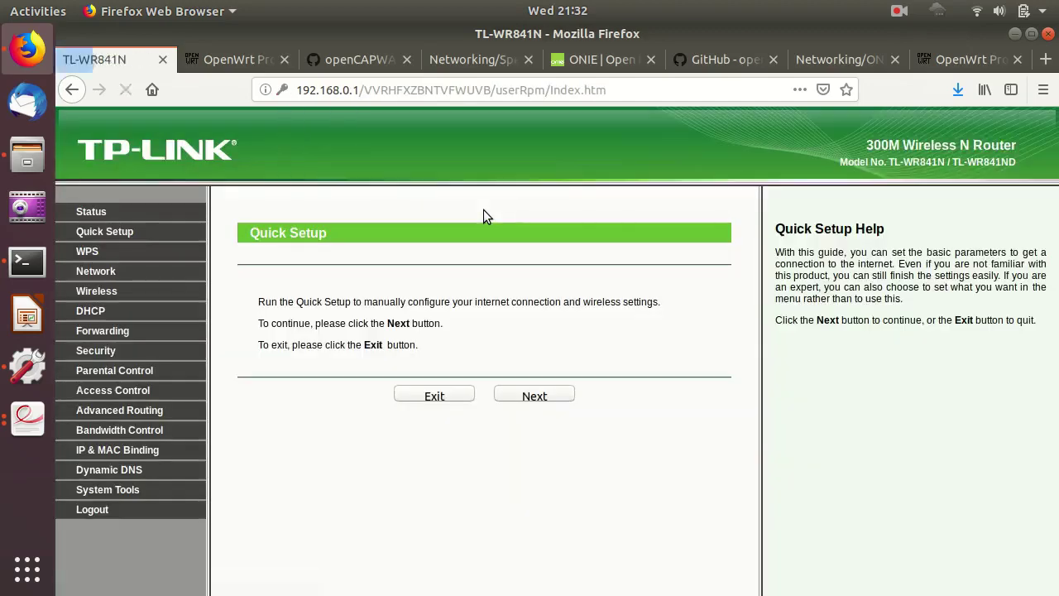
Show the TP-Link router's status information from the admin menu.
{"action": "left_click", "coordinate": [93, 212]}
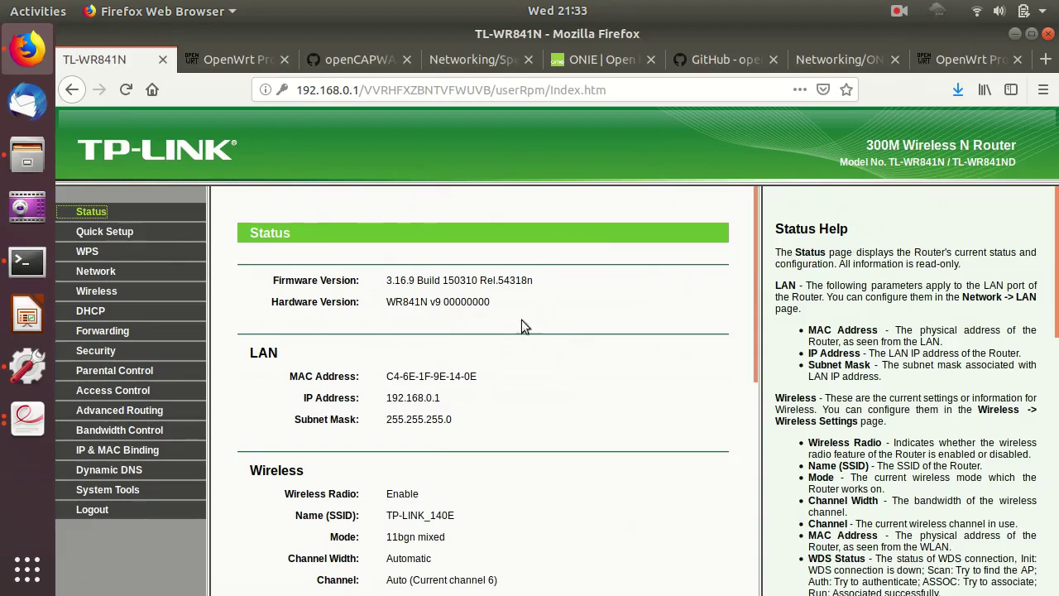
Note the hardware version WR841N v9 on the Status page, then switch to the OpenWrt wiki tab.
{"action": "double_click", "coordinate": [389, 305]}
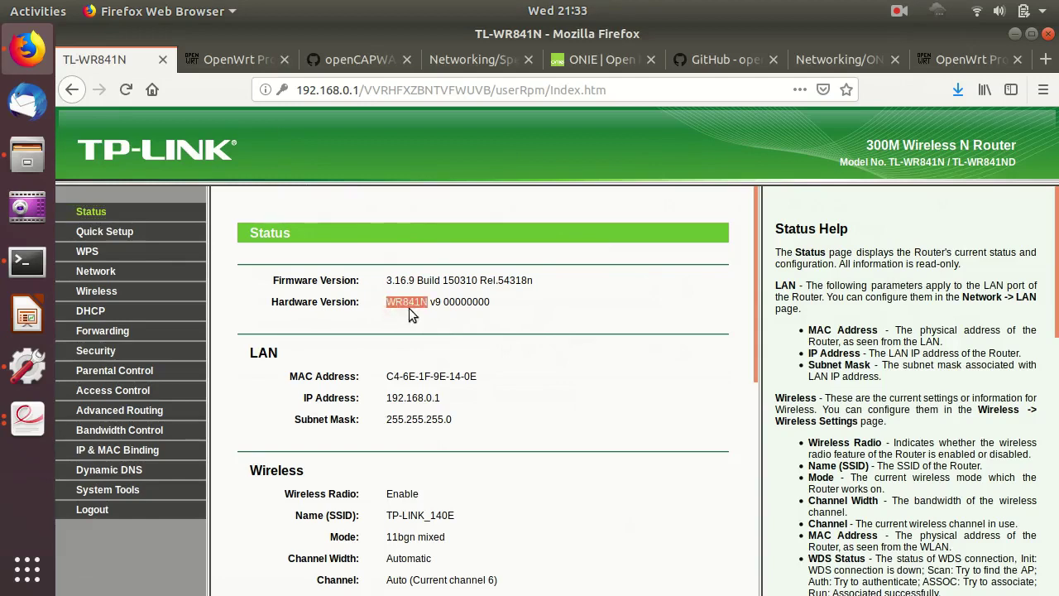
{"action": "double_click", "coordinate": [409, 305]}
{"action": "double_click", "coordinate": [435, 302]}
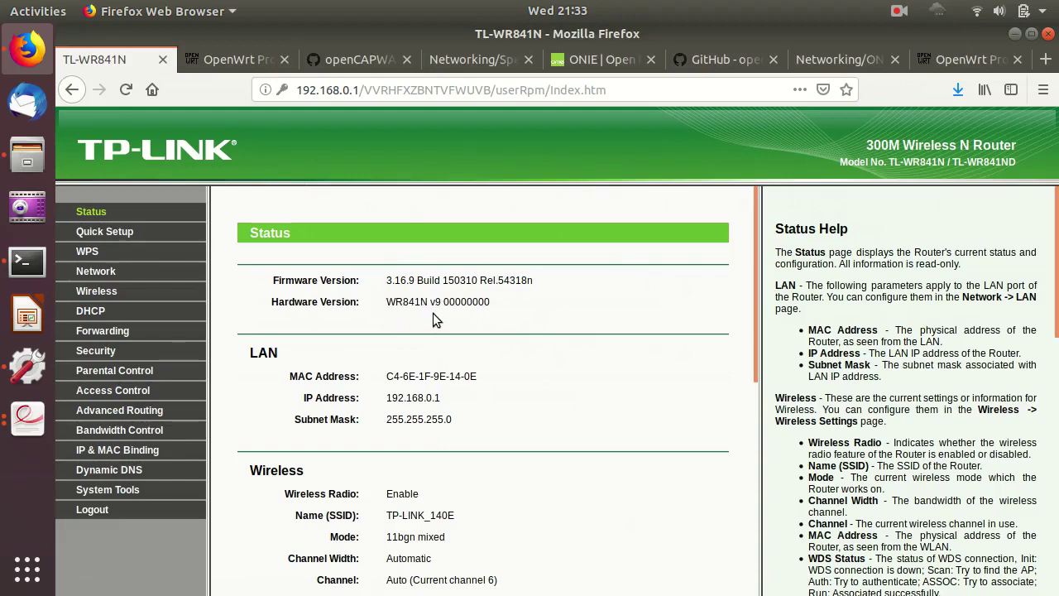
{"action": "double_click", "coordinate": [391, 301]}
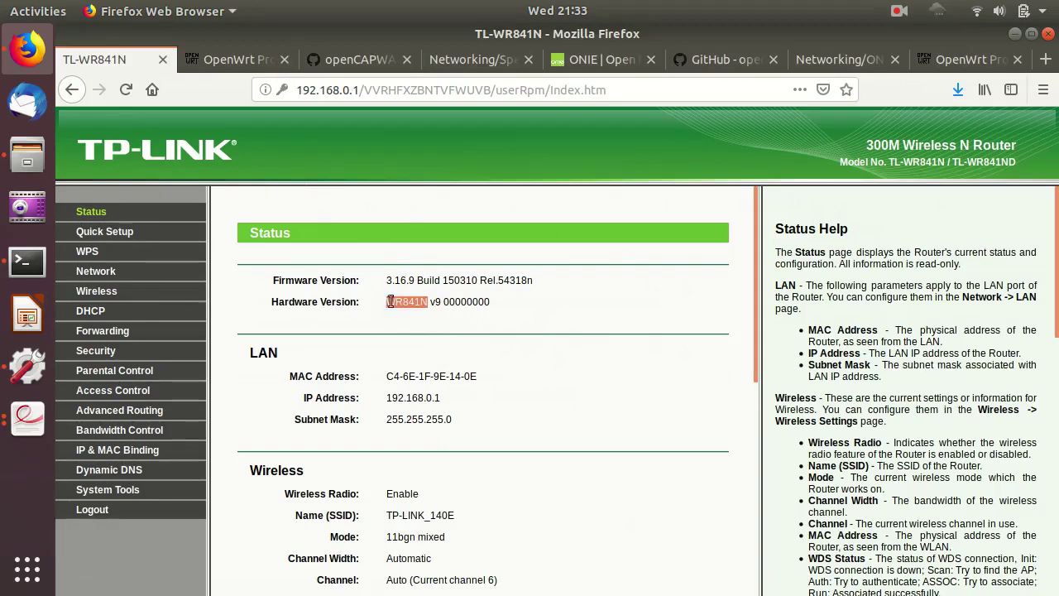
{"action": "left_click", "coordinate": [418, 322]}
{"action": "left_click", "coordinate": [247, 69]}
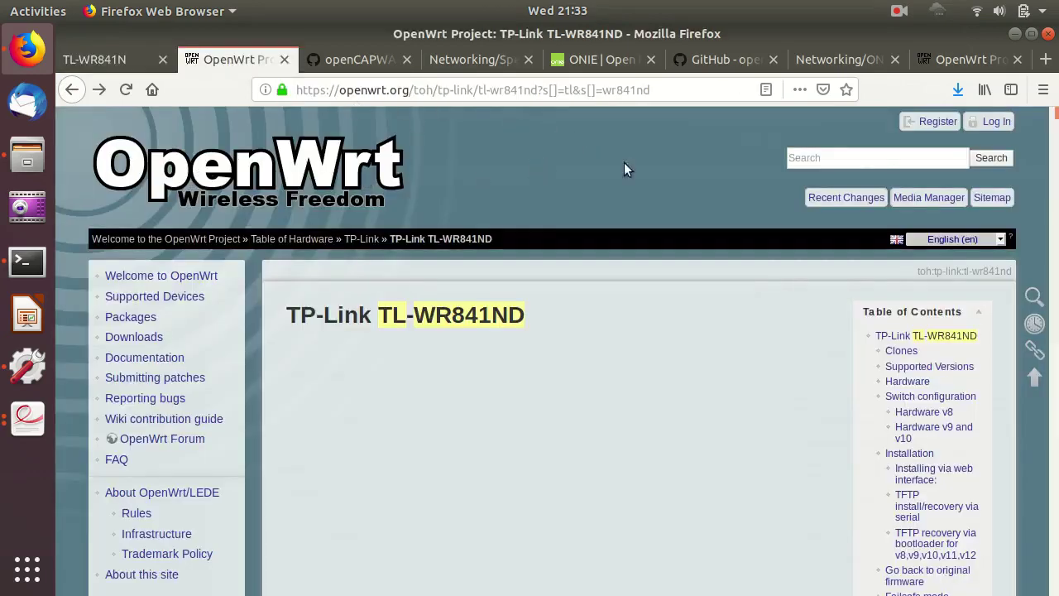
Scroll the TL-WR841ND wiki page past its 4 MB flash / 32 MB RAM specs to Supported Versions.
{"action": "left_click", "coordinate": [861, 163]}
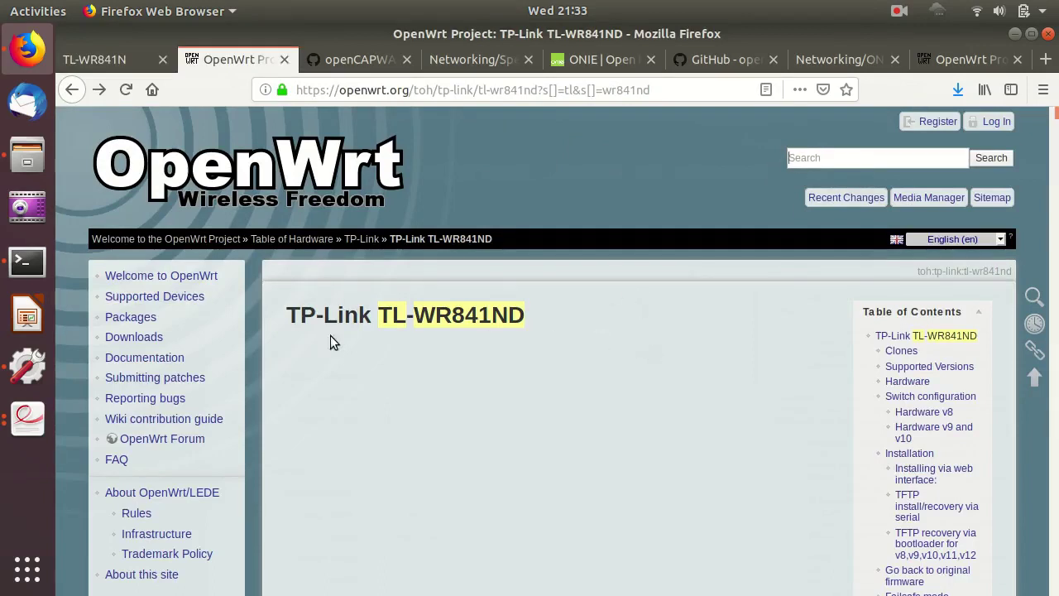
{"action": "scroll", "coordinate": [523, 324], "scroll_direction": "down", "scroll_amount": 3}
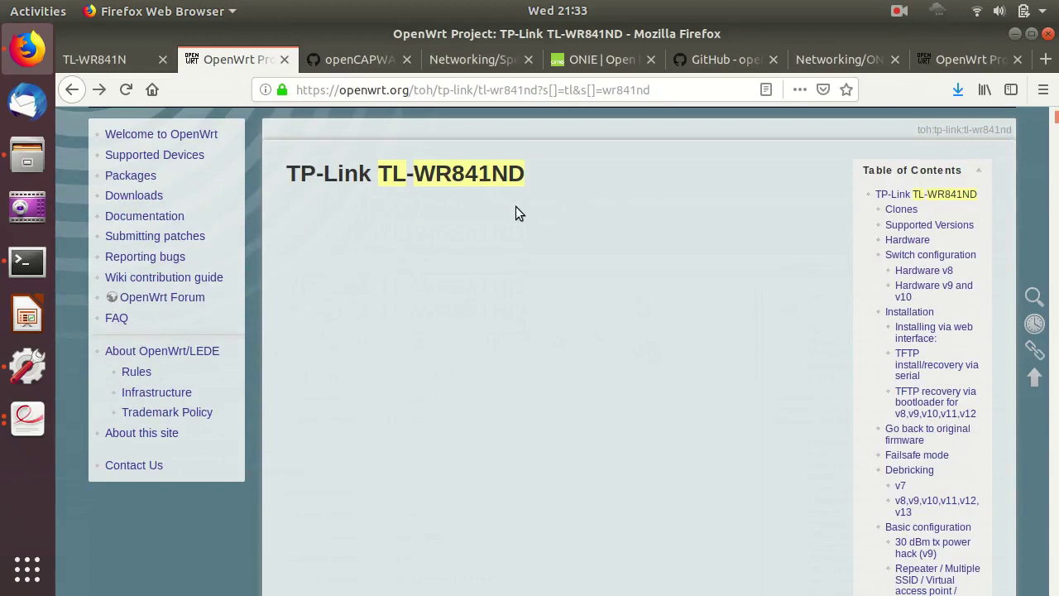
{"action": "scroll", "coordinate": [516, 206], "scroll_direction": "down", "scroll_amount": 1}
{"action": "scroll", "coordinate": [515, 206], "scroll_direction": "up", "scroll_amount": 1}
{"action": "scroll", "coordinate": [607, 179], "scroll_direction": "down", "scroll_amount": 6}
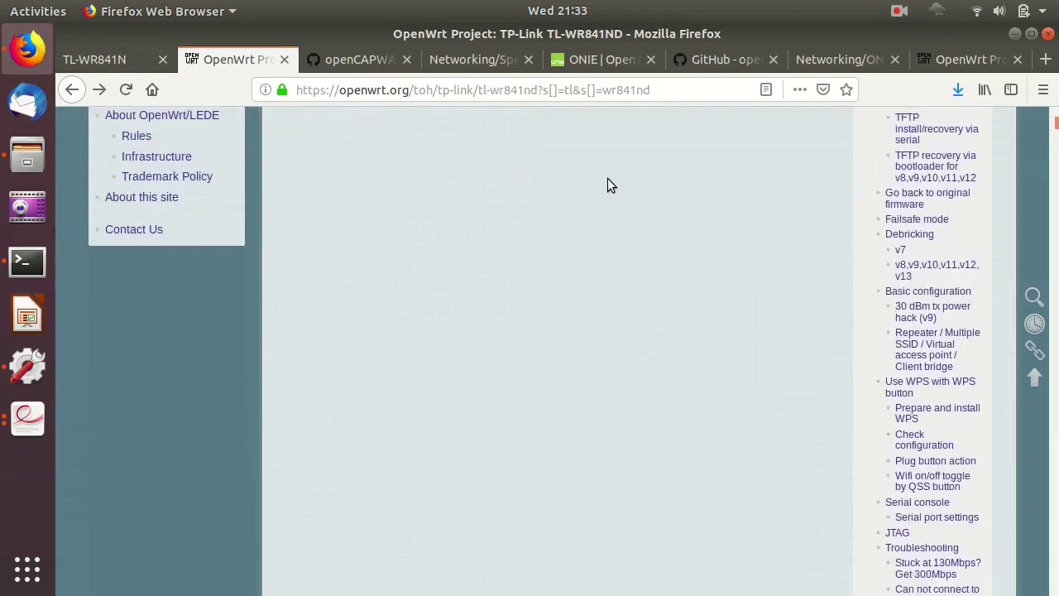
{"action": "scroll", "coordinate": [607, 184], "scroll_direction": "down", "scroll_amount": 12}
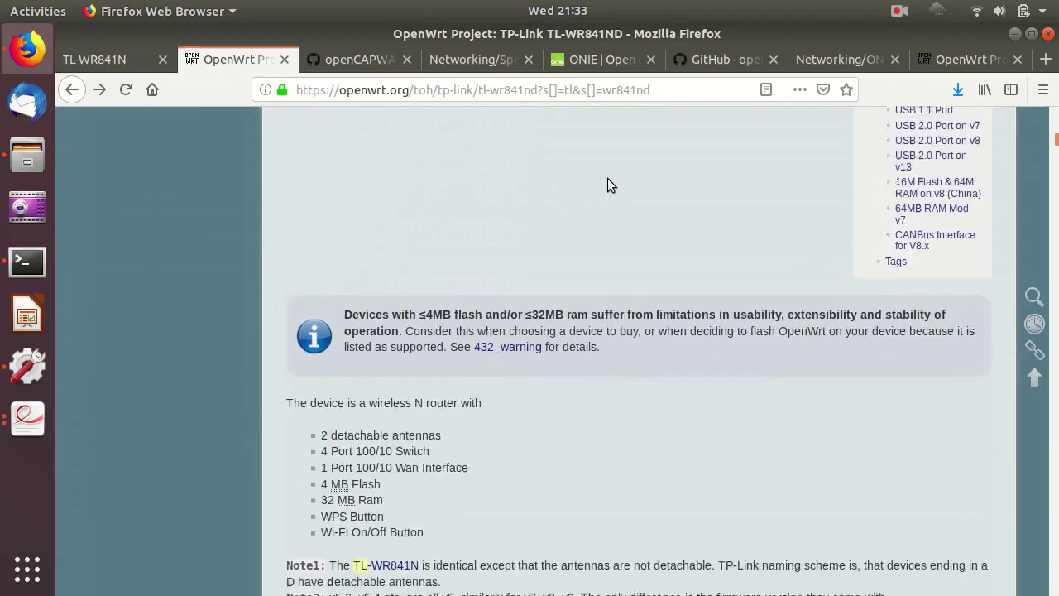
{"action": "scroll", "coordinate": [607, 182], "scroll_direction": "down", "scroll_amount": 4}
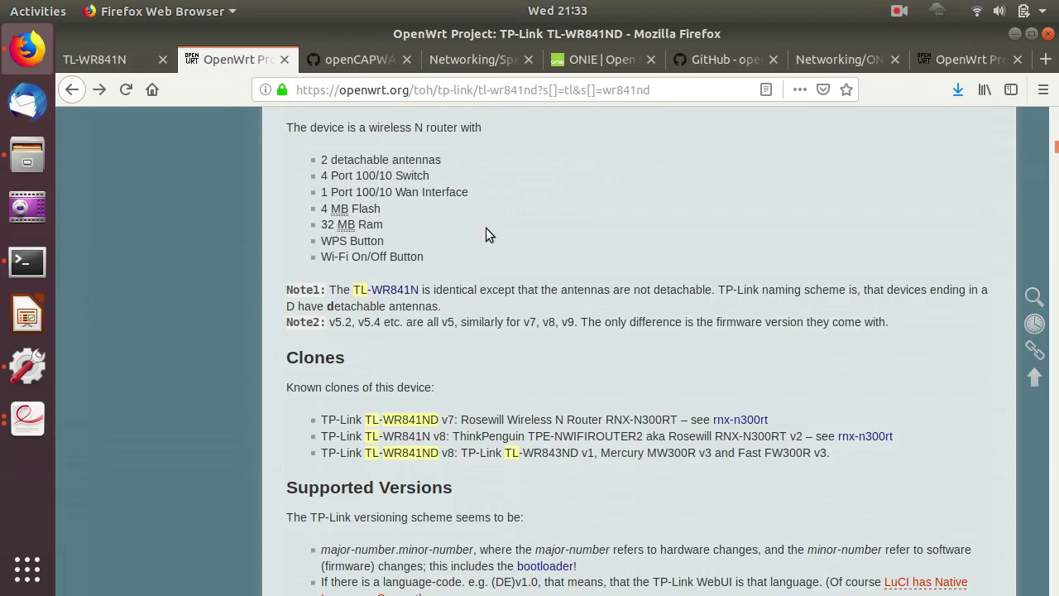
{"action": "scroll", "coordinate": [485, 228], "scroll_direction": "down", "scroll_amount": 5}
{"action": "scroll", "coordinate": [486, 232], "scroll_direction": "down", "scroll_amount": 5}
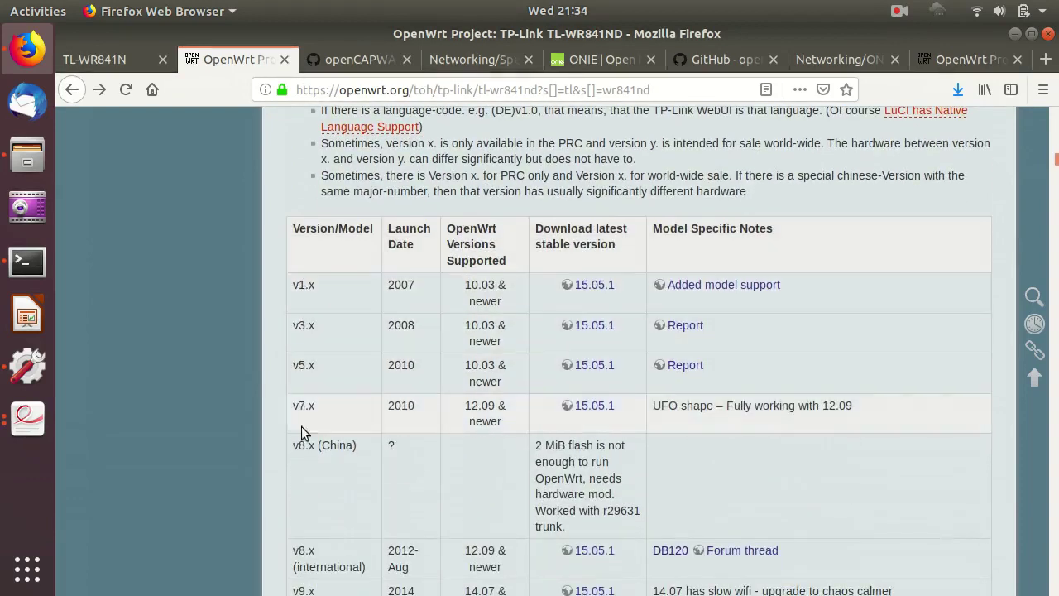
Review version rows v9.x–v14.x, highlighting v9.x, v13.x and v13.x's Mediatek hardware note.
{"action": "scroll", "coordinate": [316, 465], "scroll_direction": "down", "scroll_amount": 1}
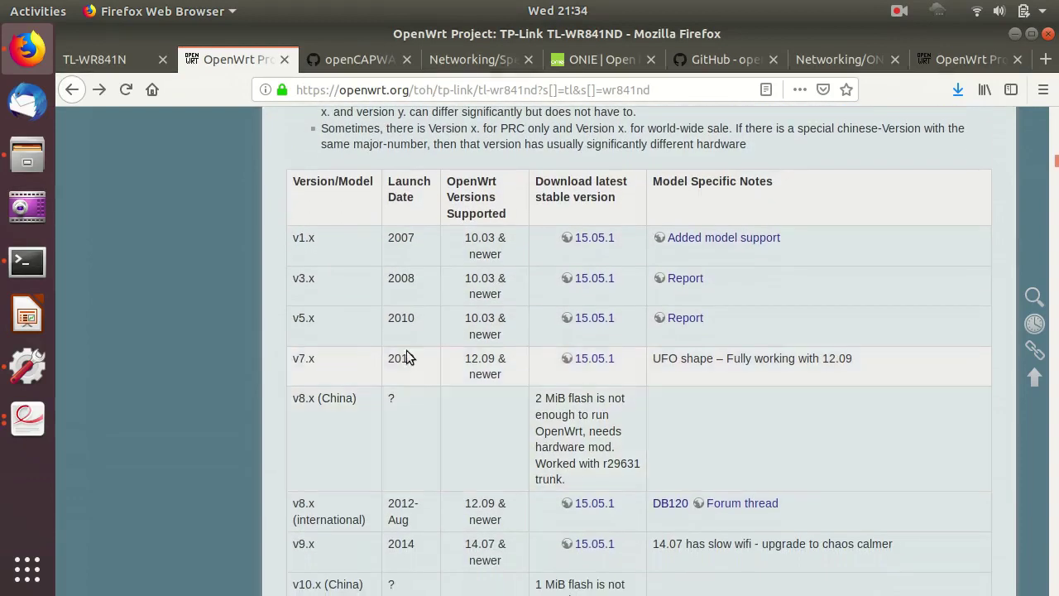
{"action": "scroll", "coordinate": [321, 199], "scroll_direction": "down", "scroll_amount": 1}
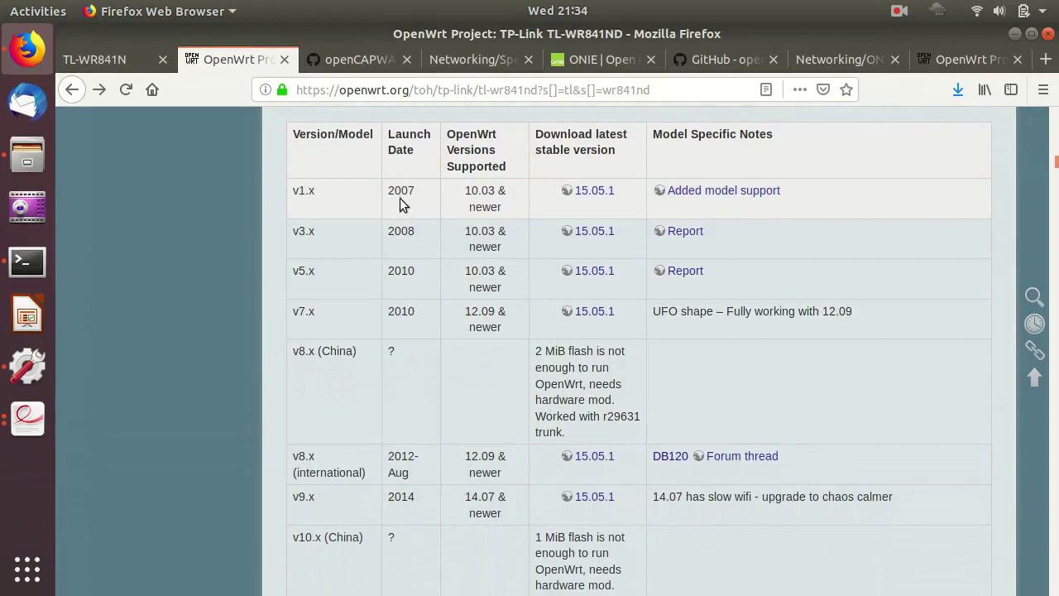
{"action": "scroll", "coordinate": [432, 258], "scroll_direction": "down", "scroll_amount": 3}
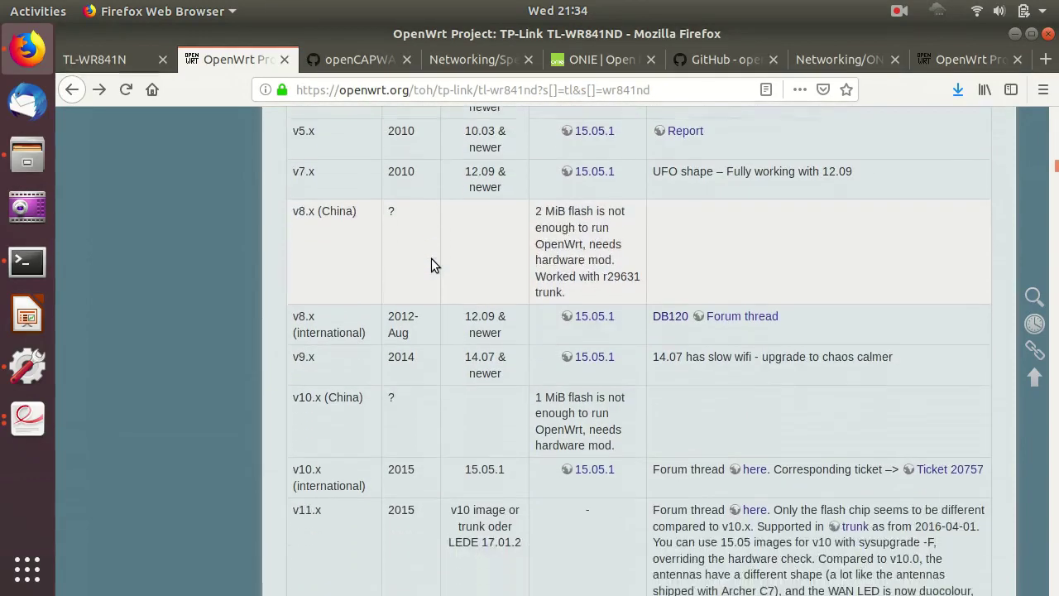
{"action": "scroll", "coordinate": [431, 259], "scroll_direction": "down", "scroll_amount": 5}
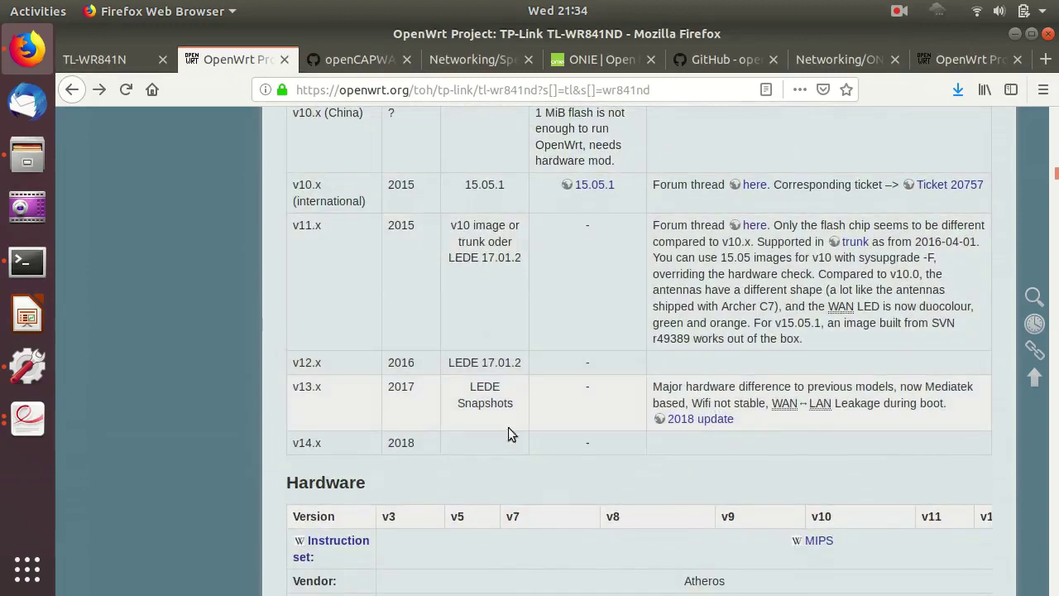
{"action": "scroll", "coordinate": [316, 265], "scroll_direction": "up", "scroll_amount": 2}
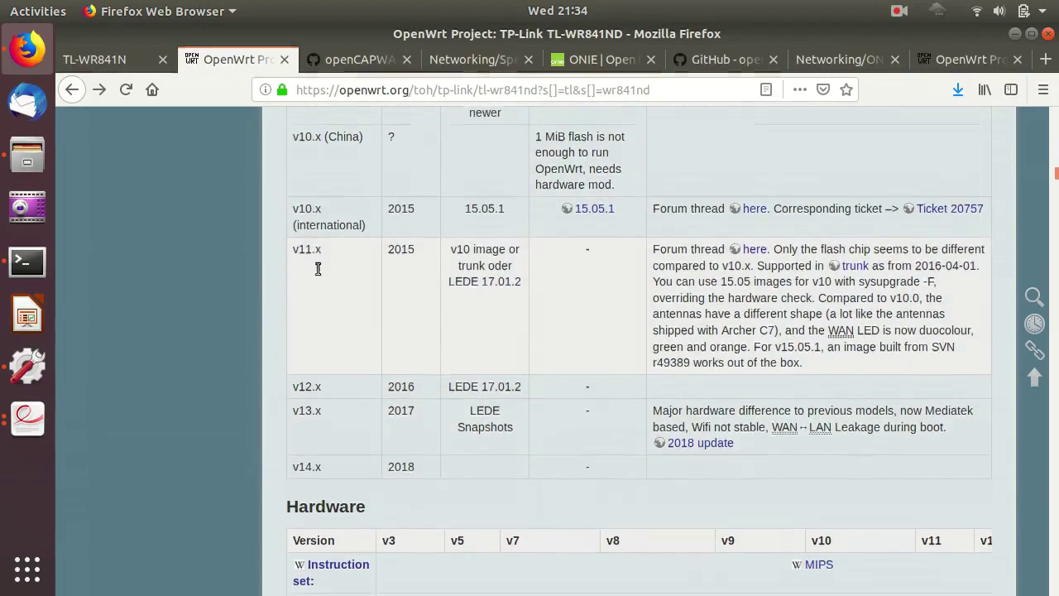
{"action": "double_click", "coordinate": [296, 169]}
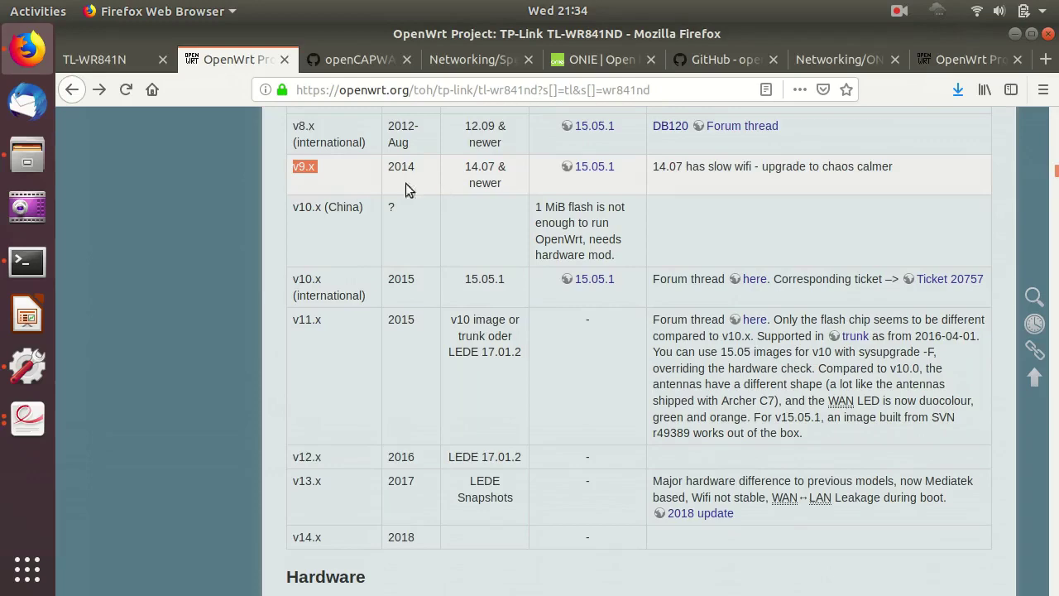
{"action": "scroll", "coordinate": [345, 265], "scroll_direction": "down", "scroll_amount": 2}
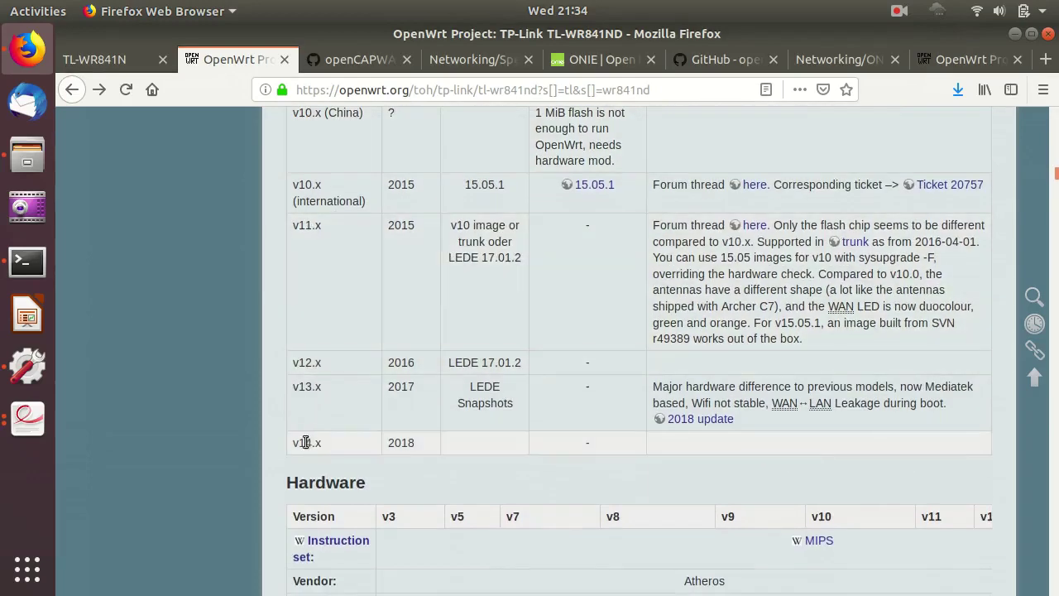
{"action": "double_click", "coordinate": [300, 391]}
{"action": "left_click", "coordinate": [307, 387]}
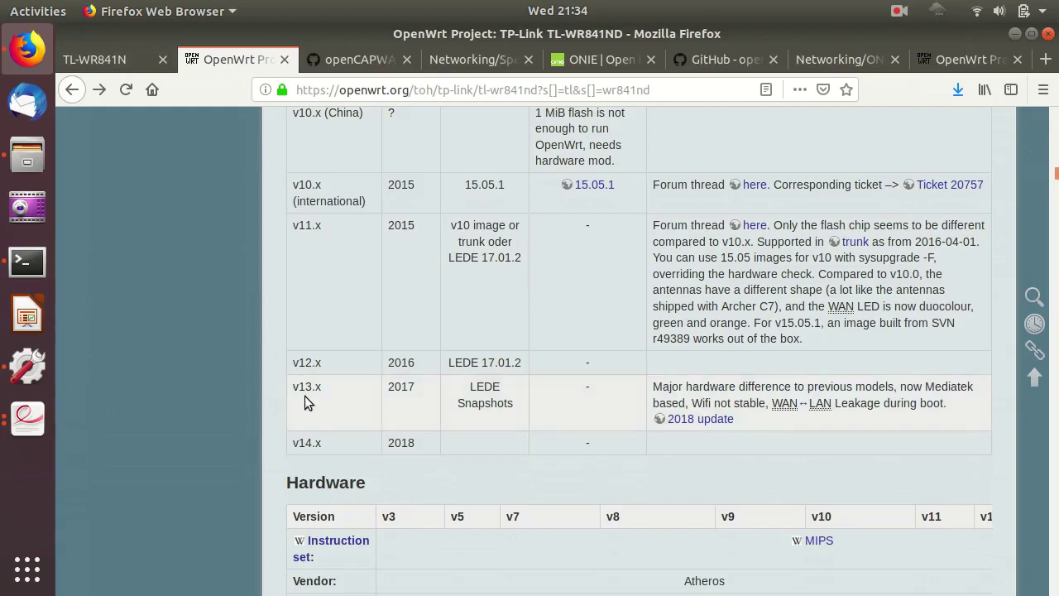
{"action": "double_click", "coordinate": [953, 389]}
{"action": "scroll", "coordinate": [951, 403], "scroll_direction": "down", "scroll_amount": 1}
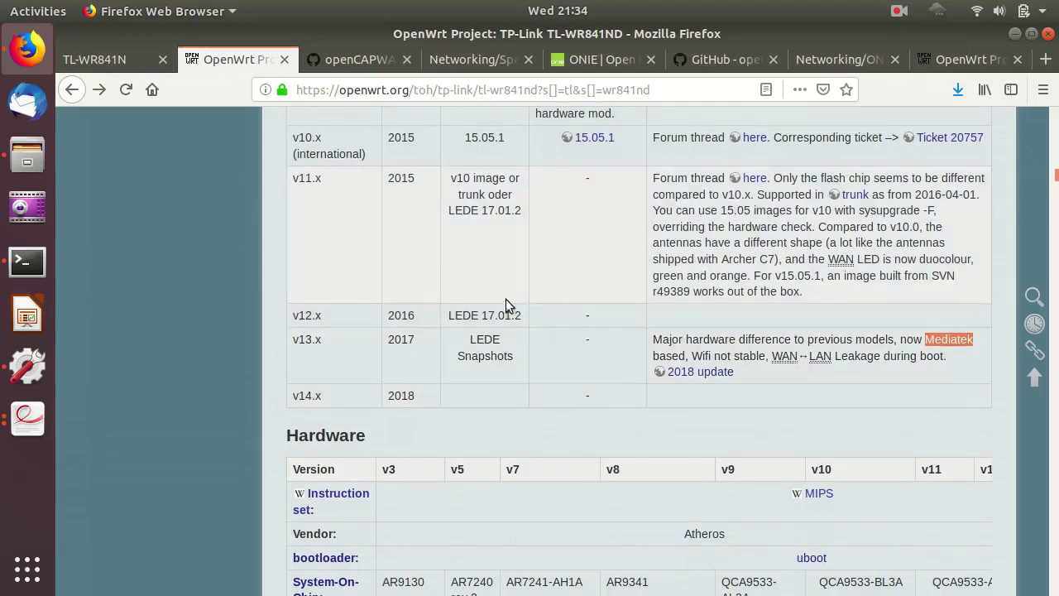
{"action": "scroll", "coordinate": [762, 309], "scroll_direction": "down", "scroll_amount": 1}
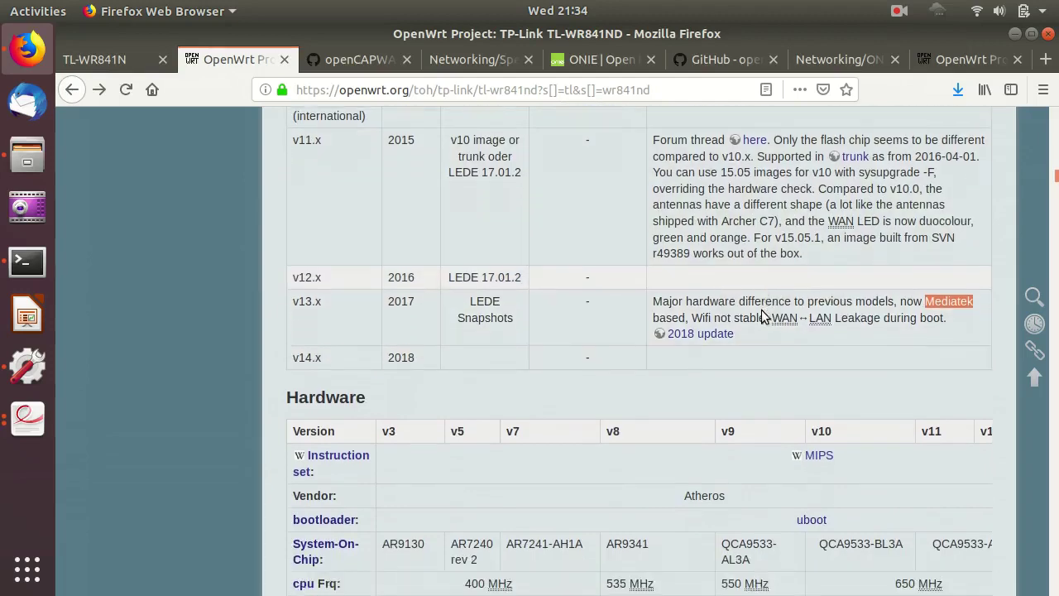
{"action": "scroll", "coordinate": [761, 310], "scroll_direction": "down", "scroll_amount": 1}
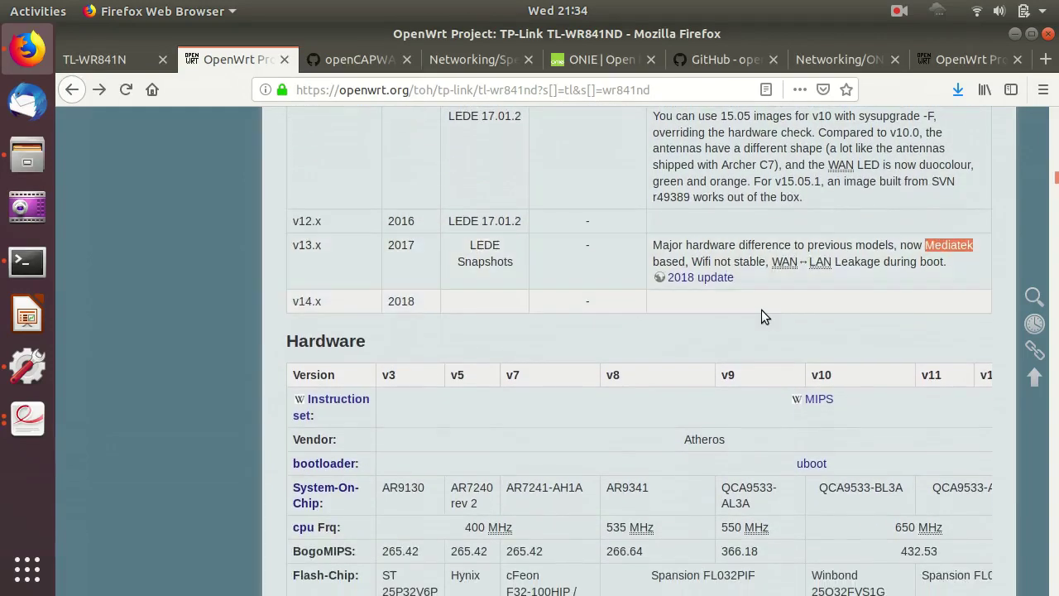
{"action": "scroll", "coordinate": [761, 313], "scroll_direction": "down", "scroll_amount": 2}
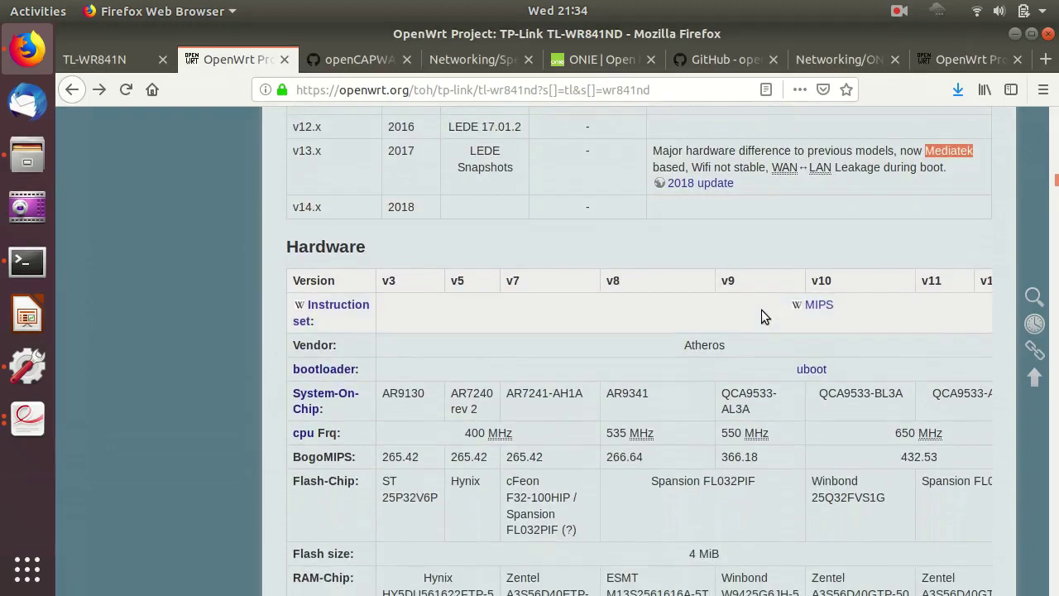
{"action": "scroll", "coordinate": [761, 315], "scroll_direction": "down", "scroll_amount": 1}
{"action": "scroll", "coordinate": [787, 298], "scroll_direction": "up", "scroll_amount": 1}
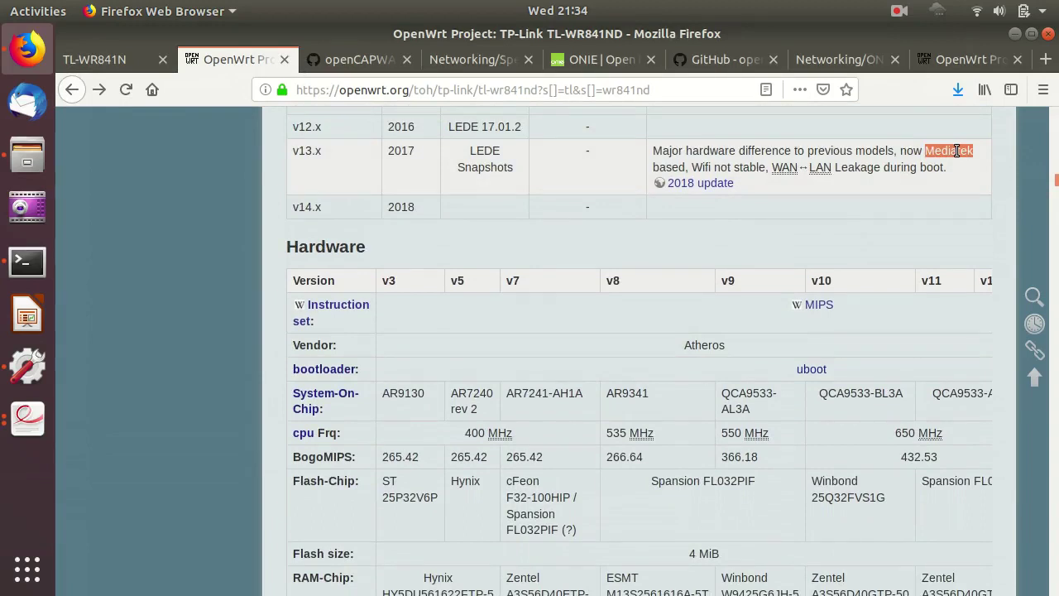
{"action": "scroll", "coordinate": [837, 217], "scroll_direction": "down", "scroll_amount": 1}
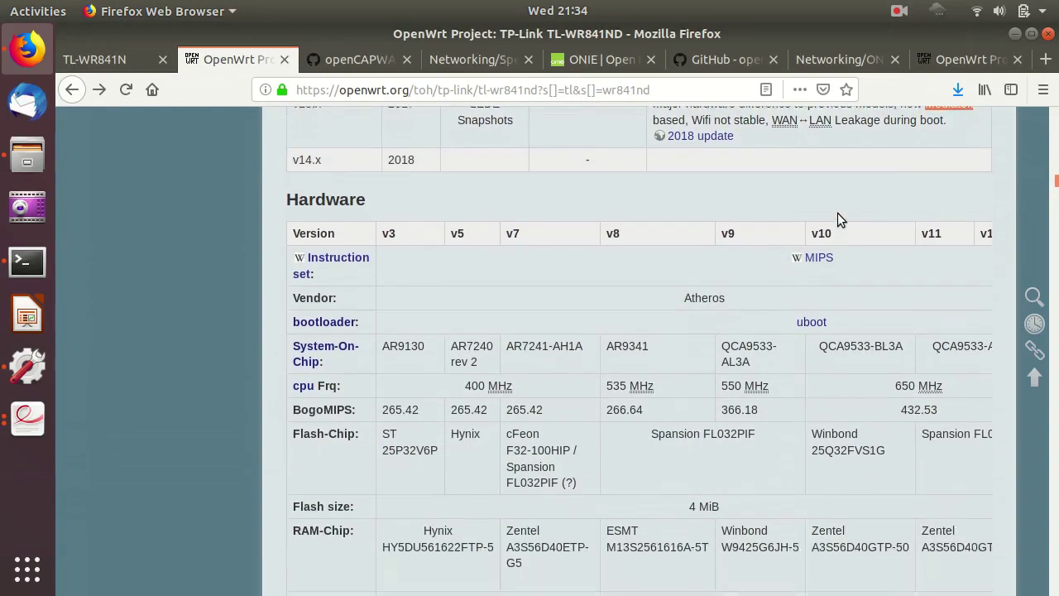
{"action": "scroll", "coordinate": [837, 213], "scroll_direction": "down", "scroll_amount": 1}
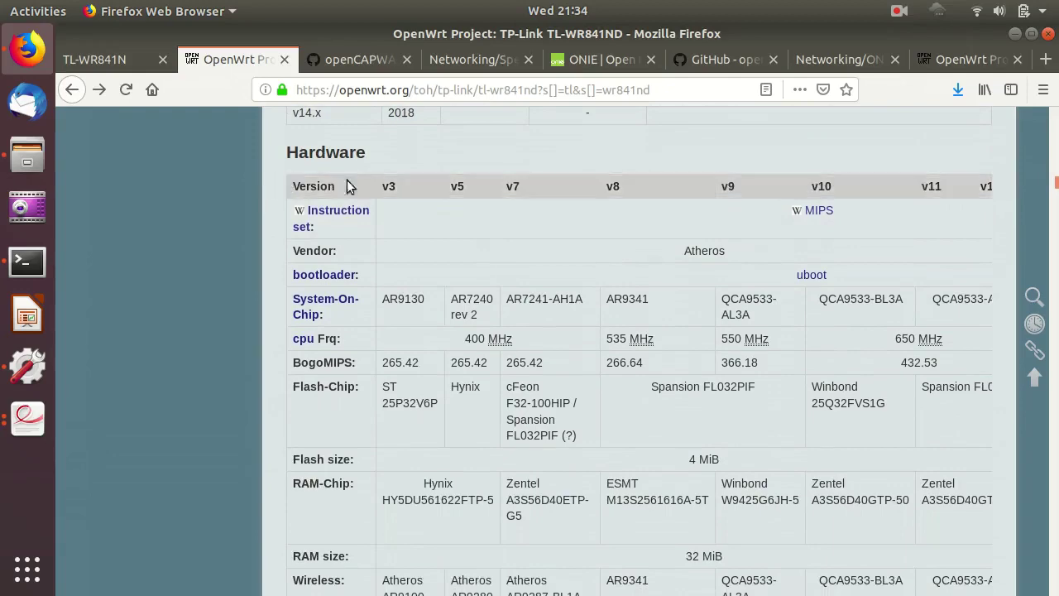
{"action": "scroll", "coordinate": [907, 272], "scroll_direction": "down", "scroll_amount": 1}
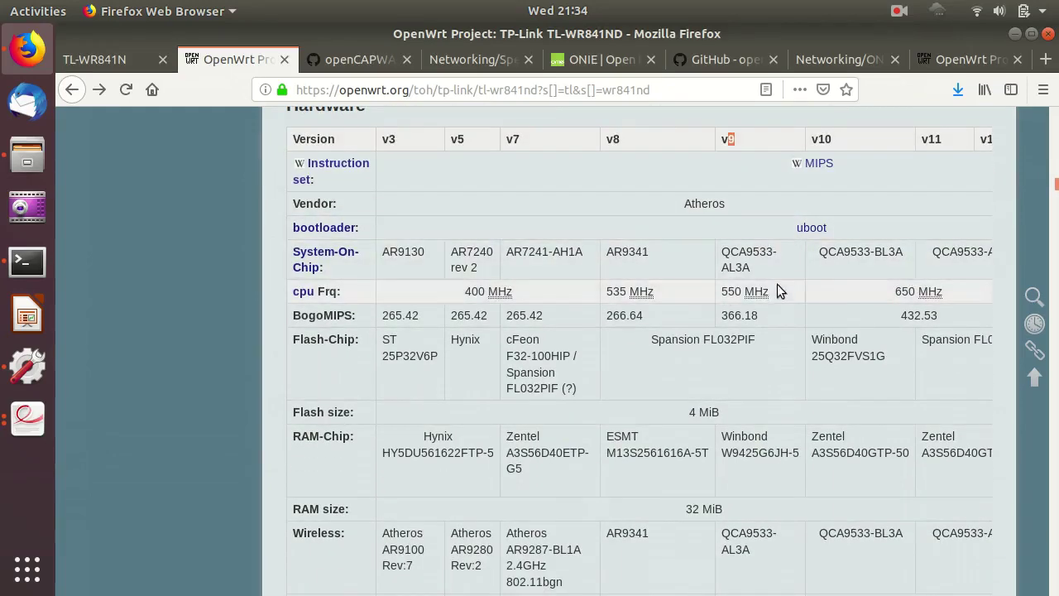
{"action": "left_click_drag", "start_coordinate": [746, 252], "coordinate": [772, 251]}
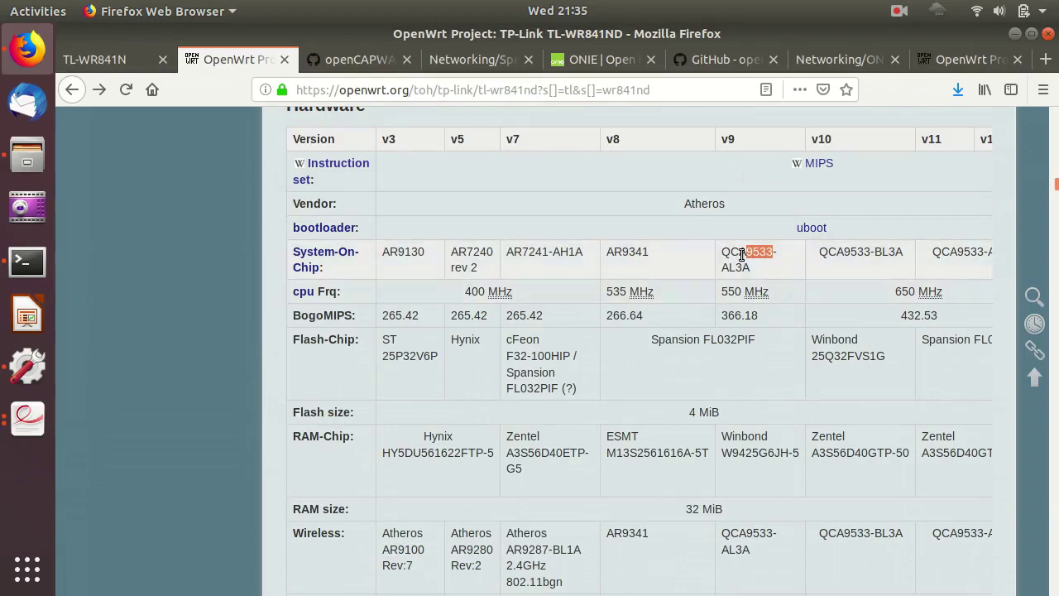
{"action": "scroll", "coordinate": [784, 286], "scroll_direction": "down", "scroll_amount": 1}
{"action": "left_click_drag", "start_coordinate": [677, 294], "coordinate": [756, 296]}
{"action": "left_click", "coordinate": [738, 367]}
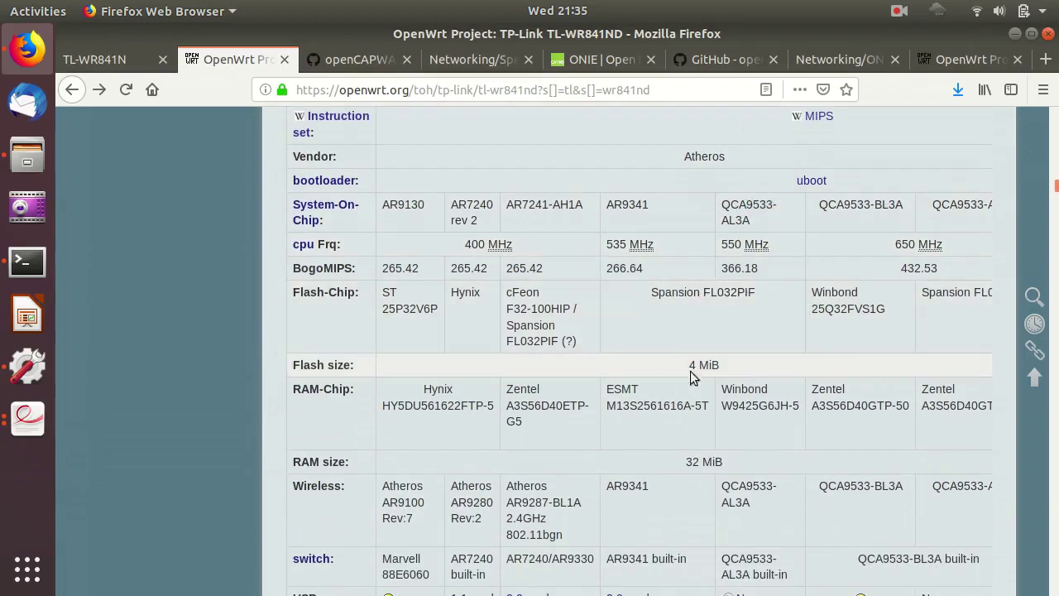
{"action": "scroll", "coordinate": [717, 377], "scroll_direction": "down", "scroll_amount": 2}
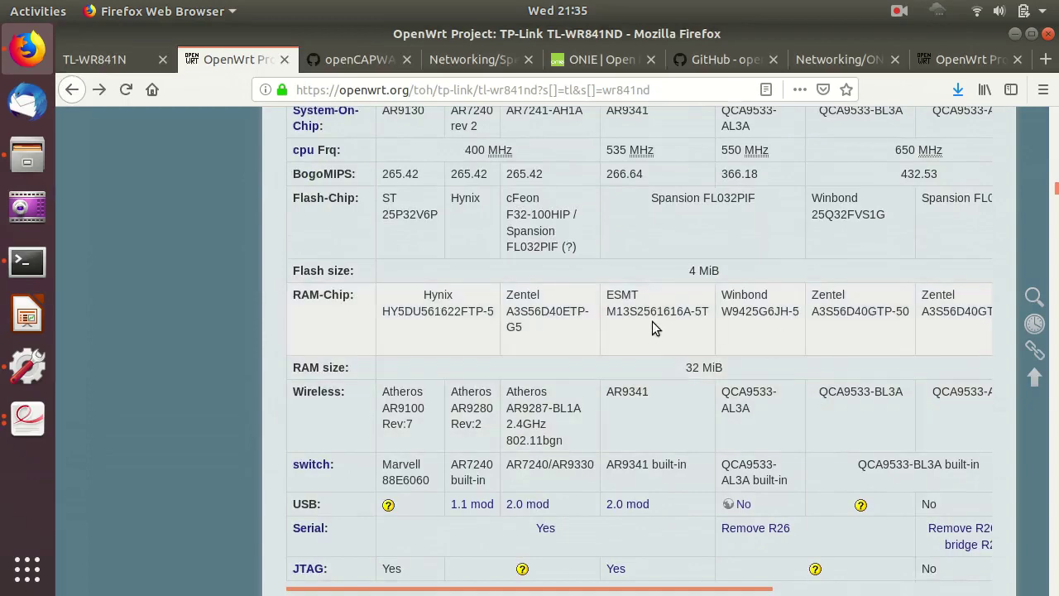
{"action": "scroll", "coordinate": [771, 334], "scroll_direction": "up", "scroll_amount": 3}
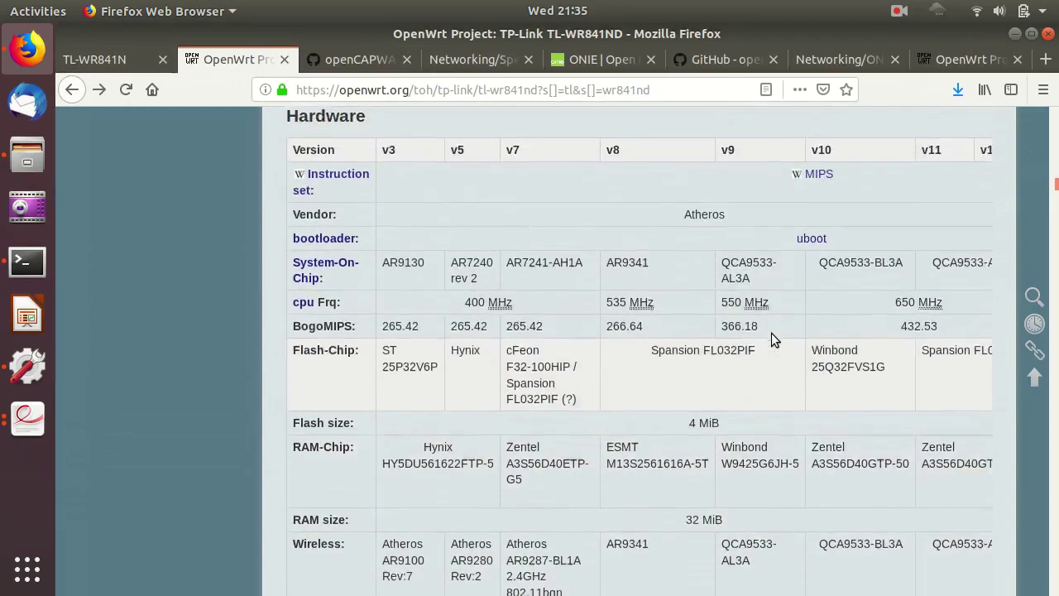
{"action": "scroll", "coordinate": [771, 333], "scroll_direction": "down", "scroll_amount": 3}
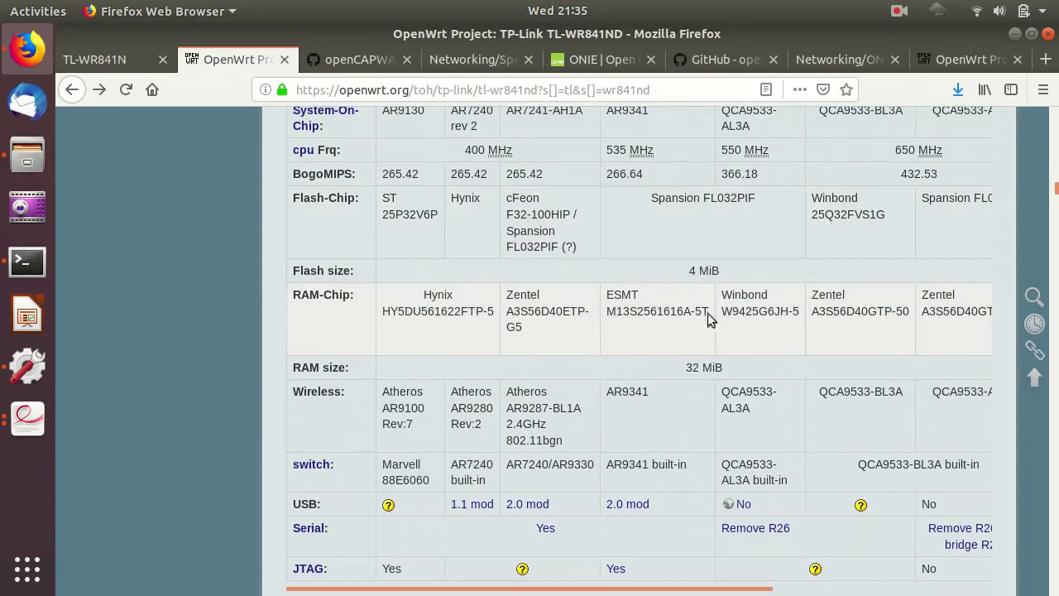
{"action": "double_click", "coordinate": [521, 296]}
{"action": "double_click", "coordinate": [745, 296]}
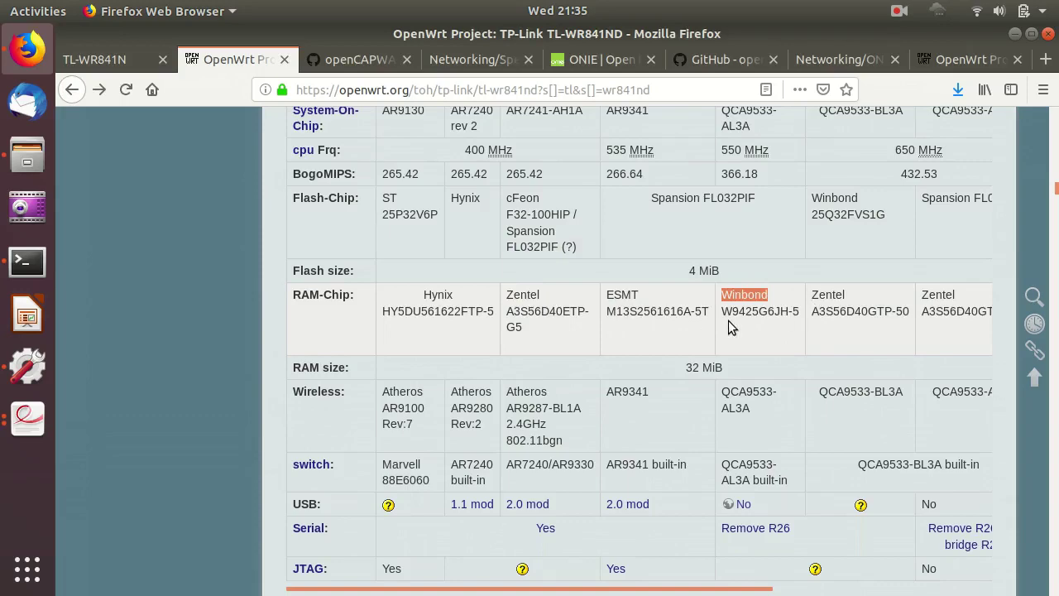
{"action": "scroll", "coordinate": [729, 322], "scroll_direction": "down", "scroll_amount": 3}
{"action": "scroll", "coordinate": [728, 326], "scroll_direction": "down", "scroll_amount": 4}
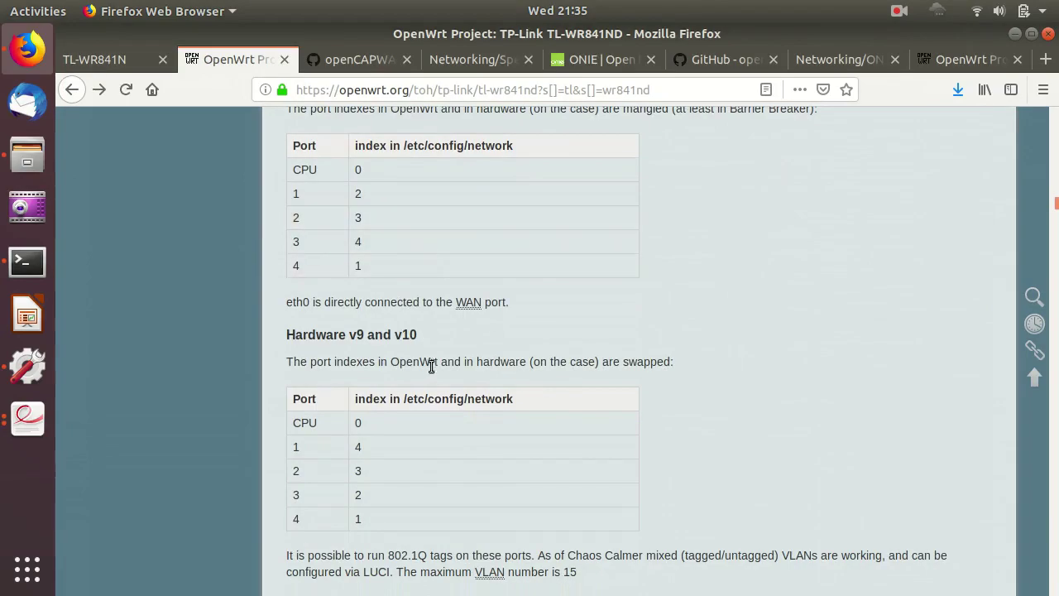
Download the v9 image openwrt-18.06.1-ar71xx-tiny-tl-wr841-v9-squashfs-factory.bin from the Installation table.
{"action": "scroll", "coordinate": [429, 365], "scroll_direction": "down", "scroll_amount": 3}
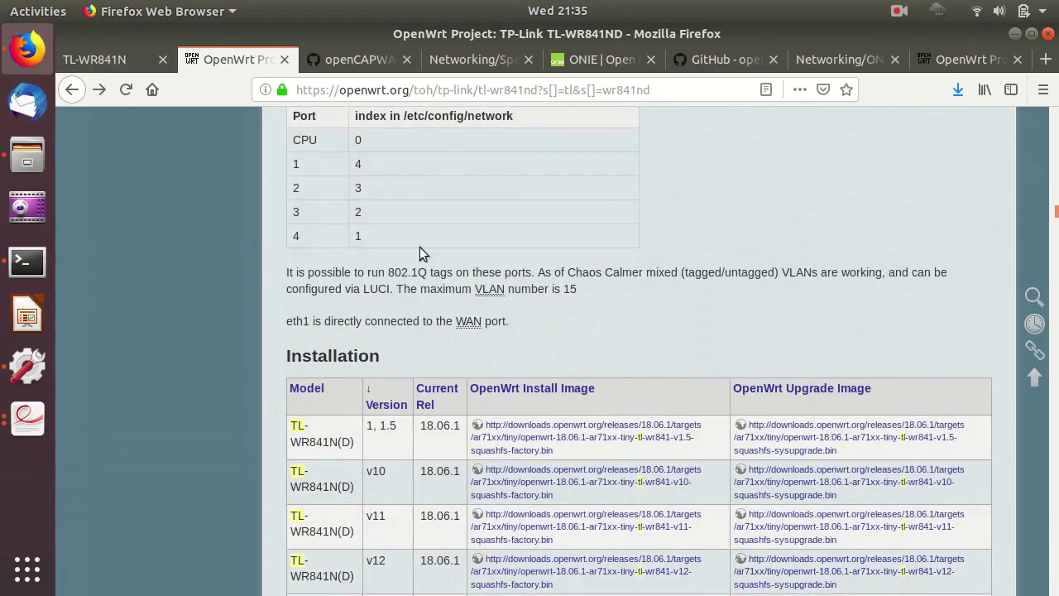
{"action": "scroll", "coordinate": [452, 251], "scroll_direction": "up", "scroll_amount": 1}
{"action": "scroll", "coordinate": [451, 249], "scroll_direction": "down", "scroll_amount": 3}
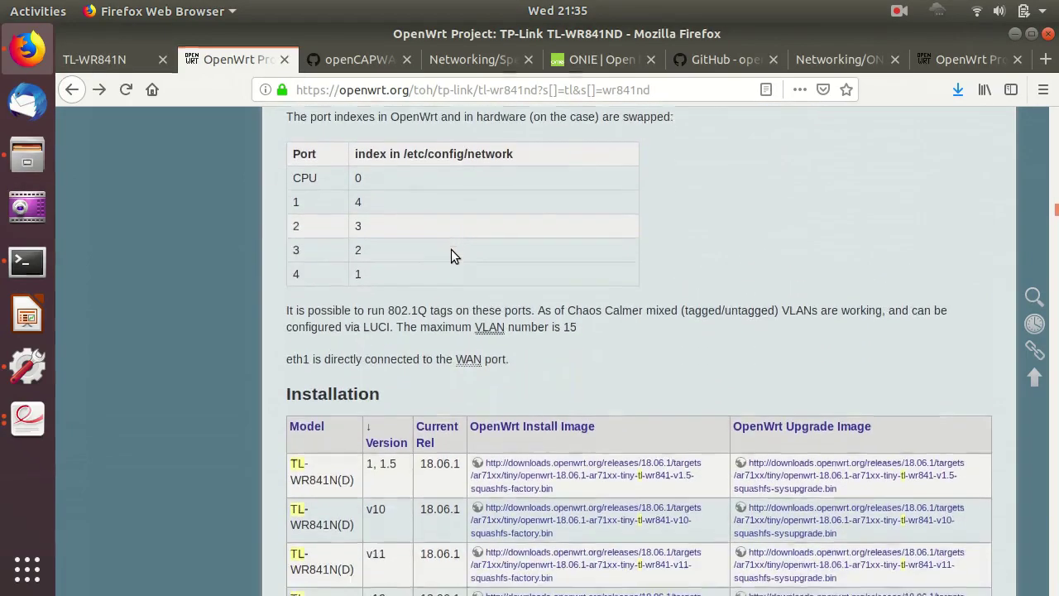
{"action": "scroll", "coordinate": [450, 251], "scroll_direction": "down", "scroll_amount": 2}
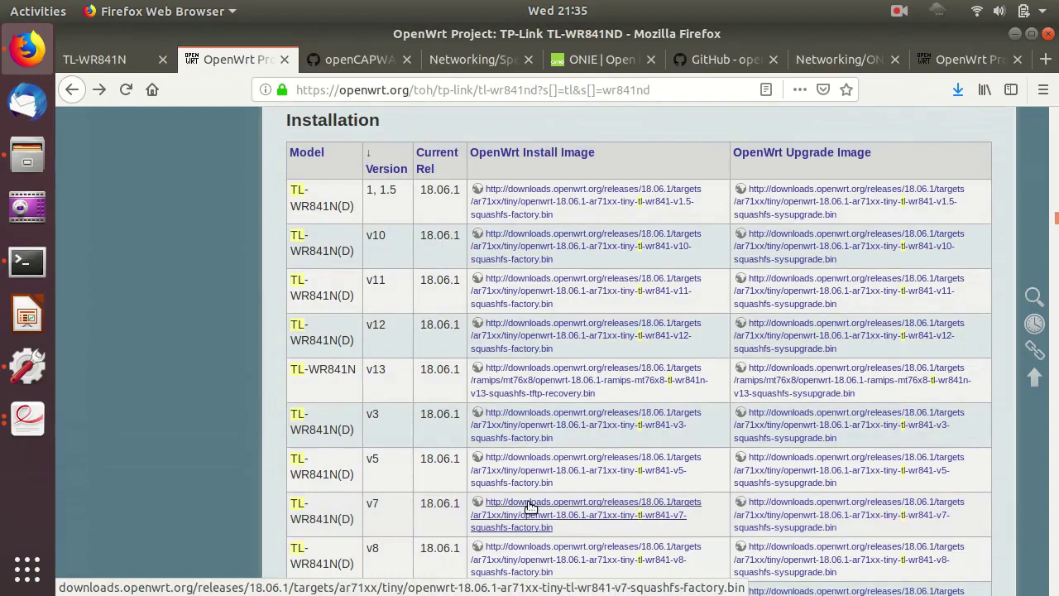
{"action": "scroll", "coordinate": [530, 505], "scroll_direction": "down", "scroll_amount": 1}
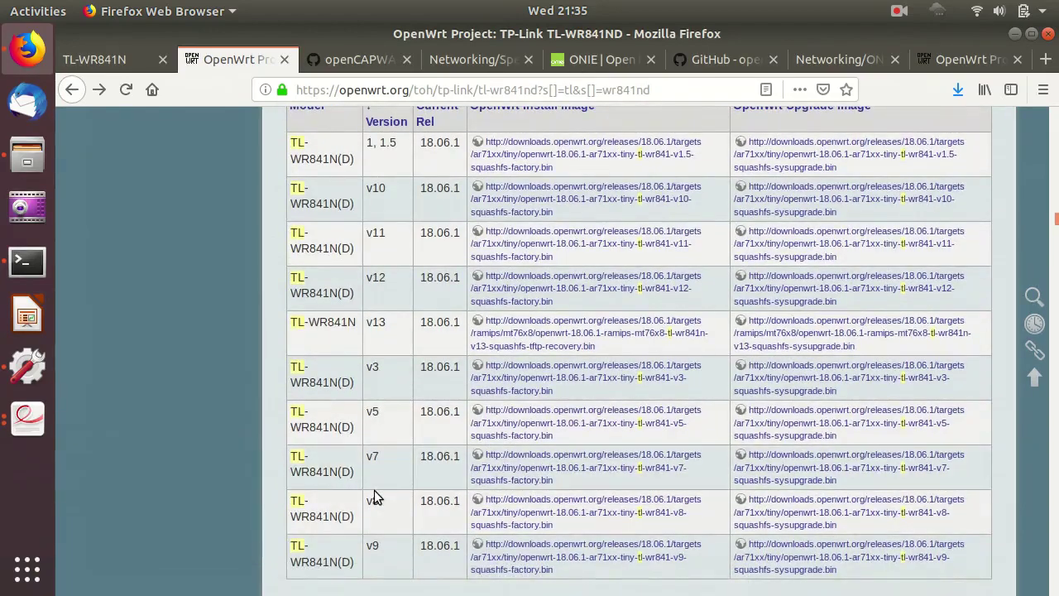
{"action": "scroll", "coordinate": [395, 528], "scroll_direction": "down", "scroll_amount": 1}
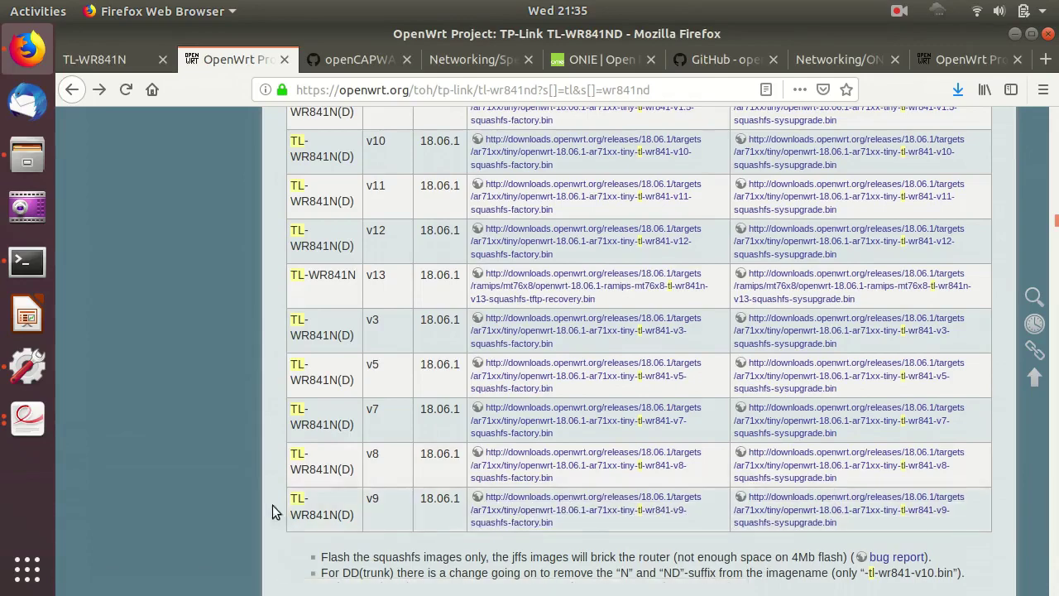
{"action": "scroll", "coordinate": [629, 513], "scroll_direction": "up", "scroll_amount": 4}
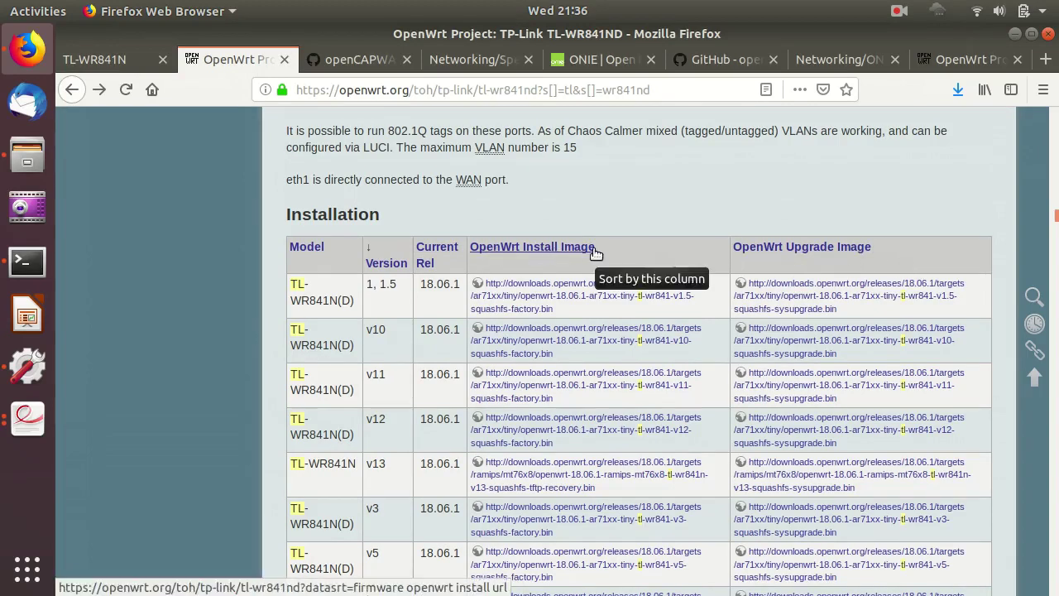
{"action": "scroll", "coordinate": [595, 257], "scroll_direction": "down", "scroll_amount": 5}
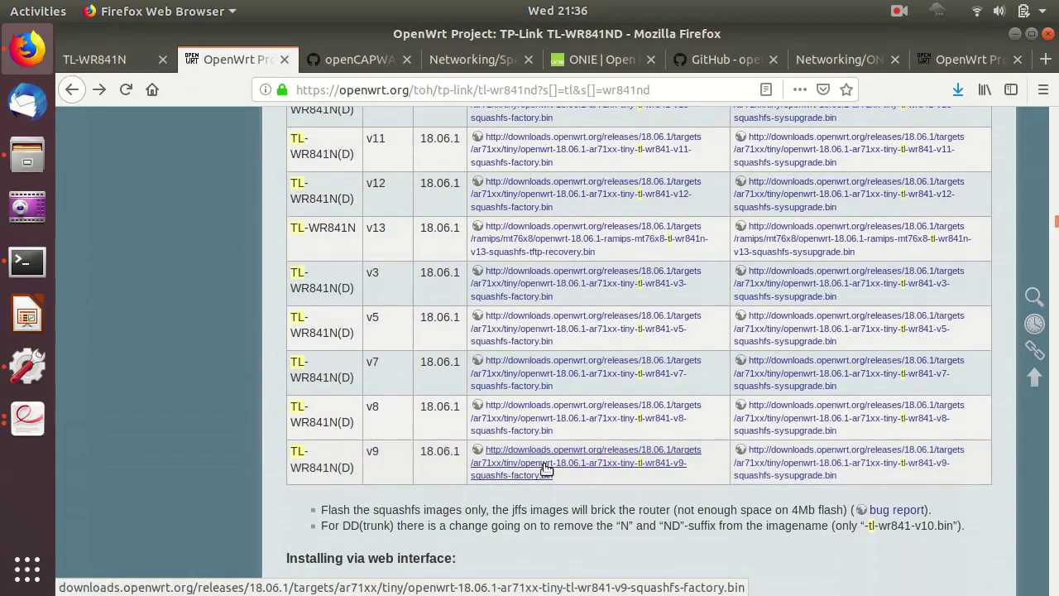
{"action": "left_click", "coordinate": [548, 469]}
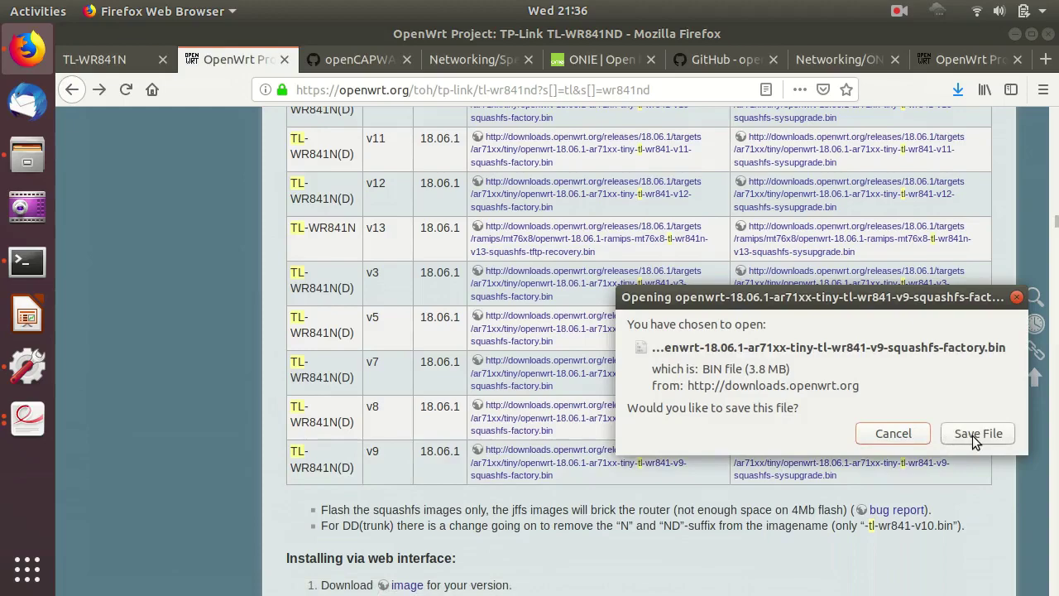
Save the v9 factory image, read the 'Installing via web interface' steps, then return to the router tab.
{"action": "left_click", "coordinate": [960, 430]}
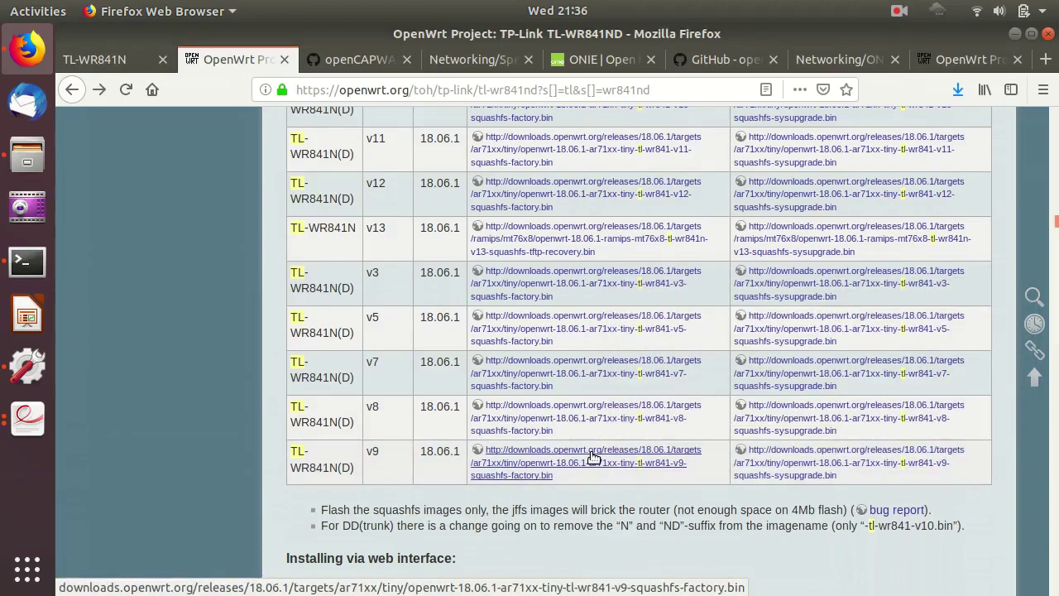
{"action": "scroll", "coordinate": [592, 457], "scroll_direction": "down", "scroll_amount": 2}
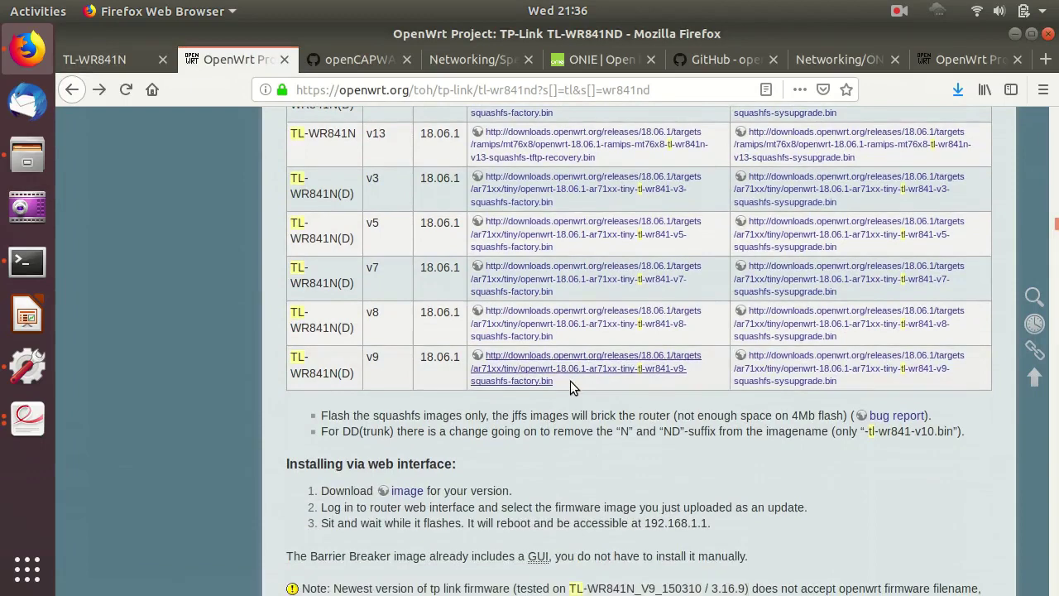
{"action": "scroll", "coordinate": [570, 380], "scroll_direction": "down", "scroll_amount": 3}
{"action": "left_click_drag", "start_coordinate": [283, 331], "coordinate": [488, 333]}
{"action": "left_click", "coordinate": [490, 332]}
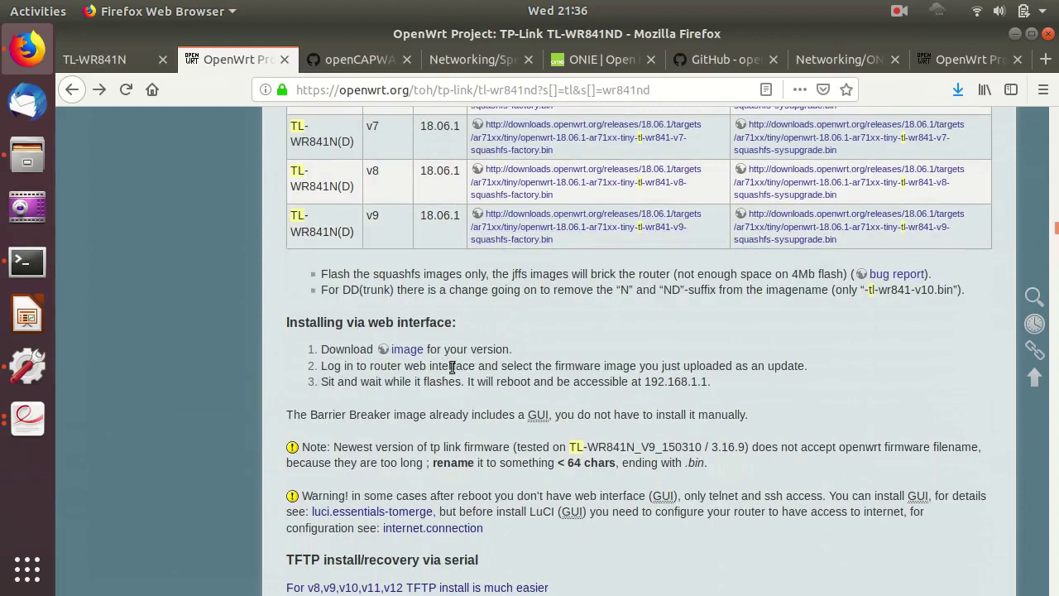
{"action": "left_click_drag", "start_coordinate": [546, 367], "coordinate": [672, 368]}
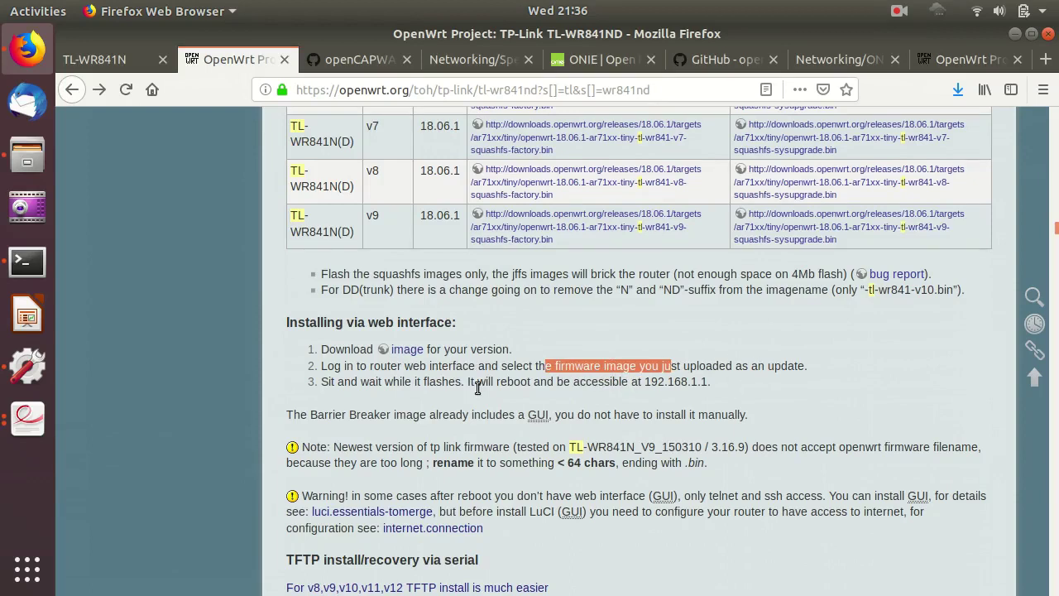
{"action": "scroll", "coordinate": [477, 389], "scroll_direction": "down", "scroll_amount": 3}
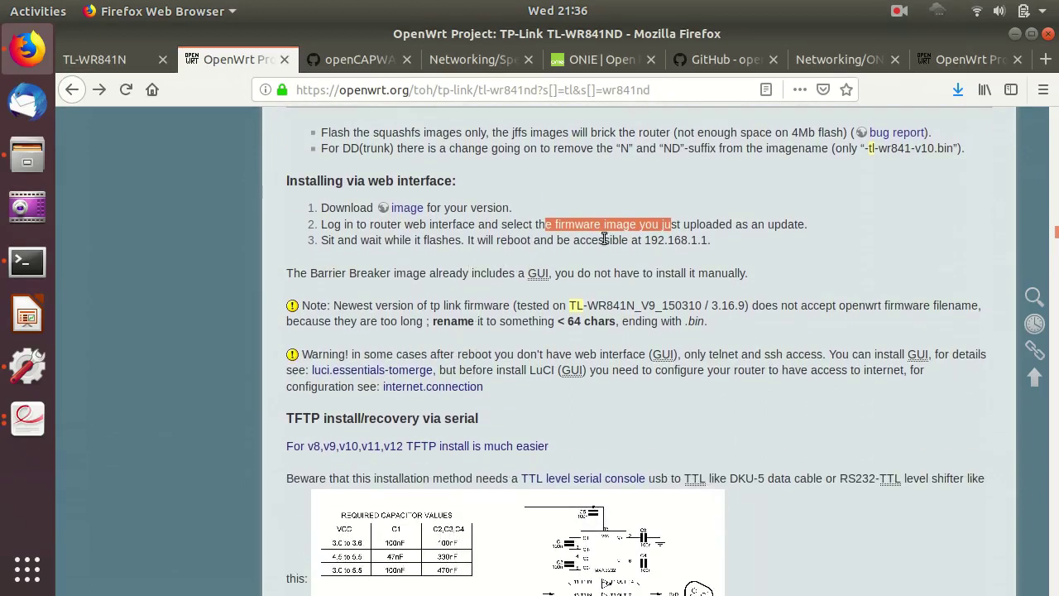
{"action": "left_click", "coordinate": [573, 288]}
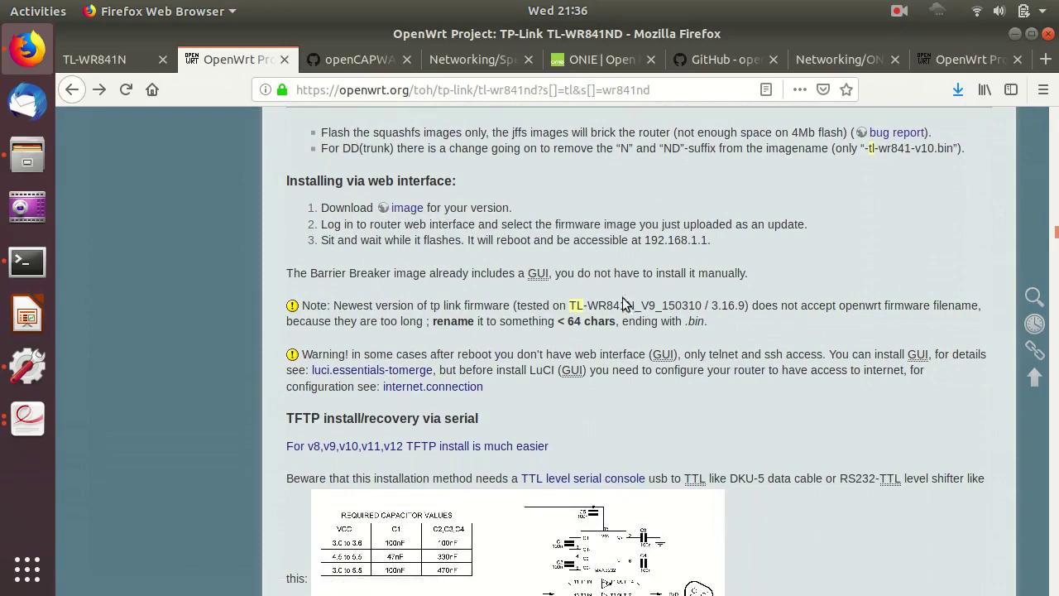
{"action": "scroll", "coordinate": [244, 151], "scroll_direction": "down", "scroll_amount": 1}
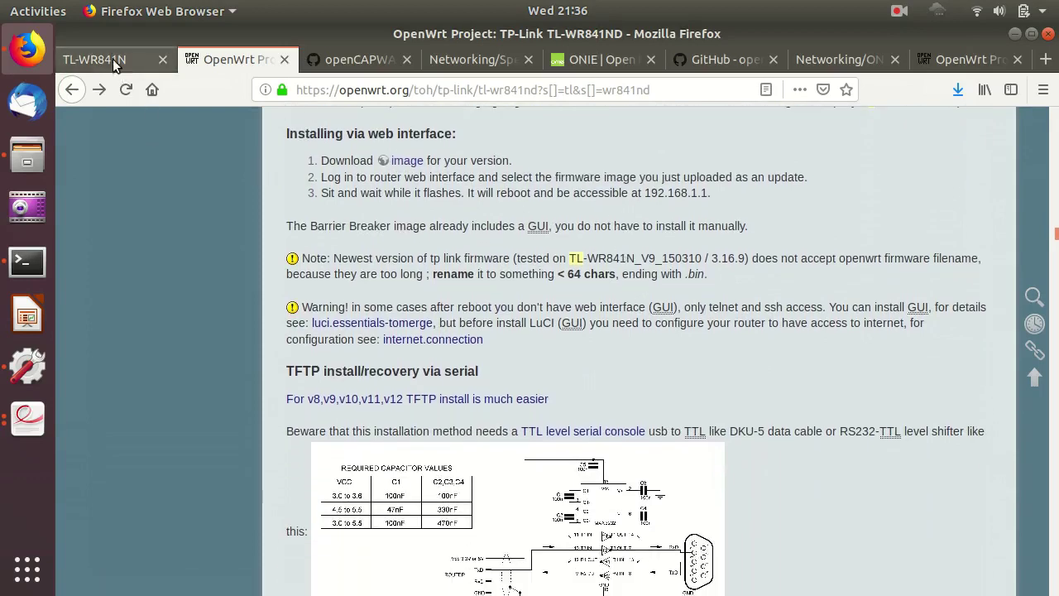
{"action": "left_click", "coordinate": [114, 64]}
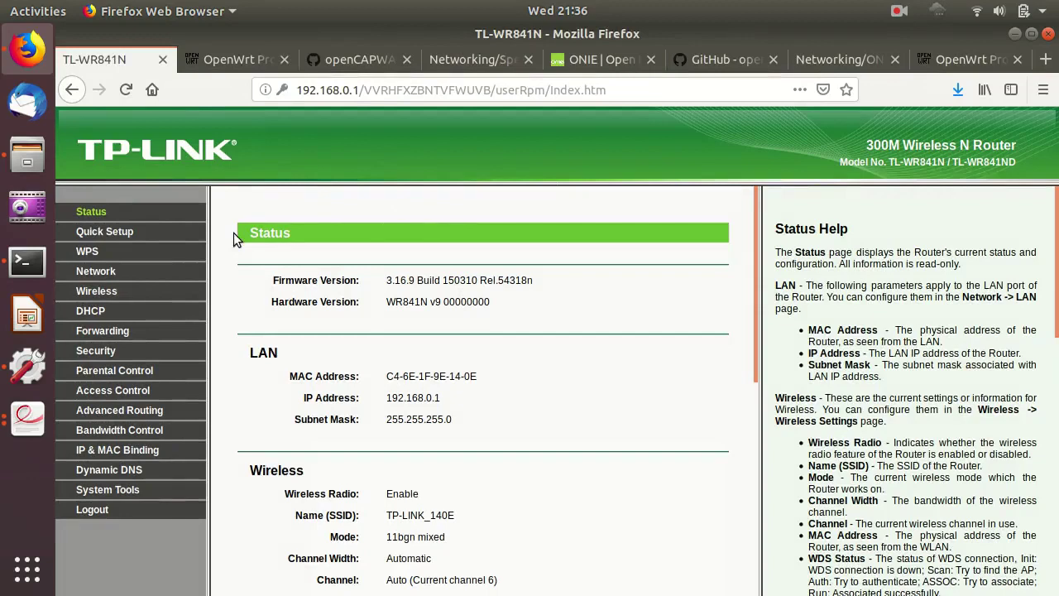
Flash the router with the OpenWrt v9 factory .bin via System Tools > Firmware Upgrade.
{"action": "left_click", "coordinate": [127, 496]}
{"action": "scroll", "coordinate": [126, 463], "scroll_direction": "down", "scroll_amount": 3}
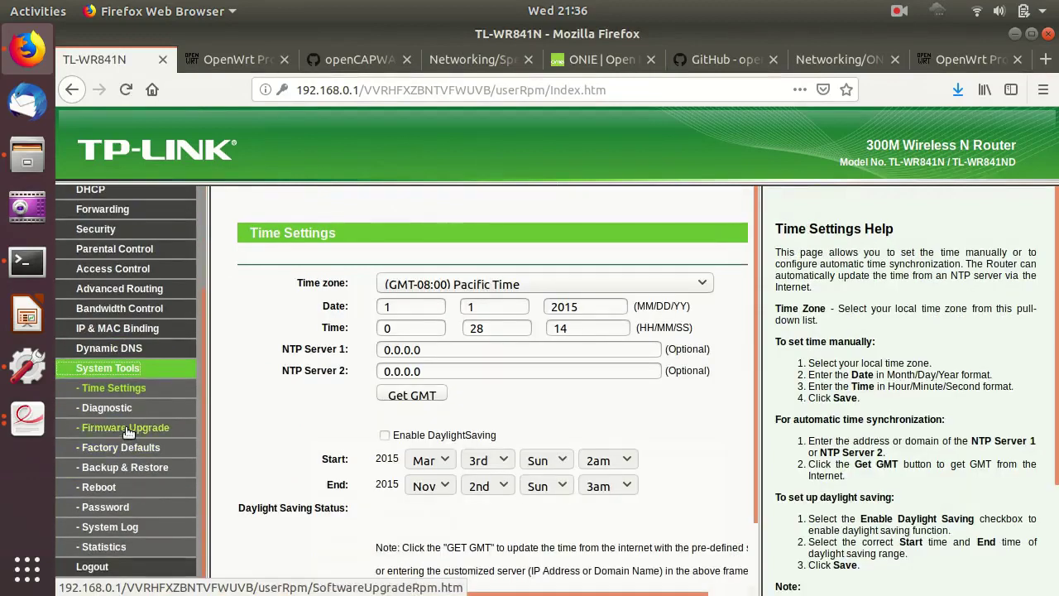
{"action": "left_click", "coordinate": [126, 428]}
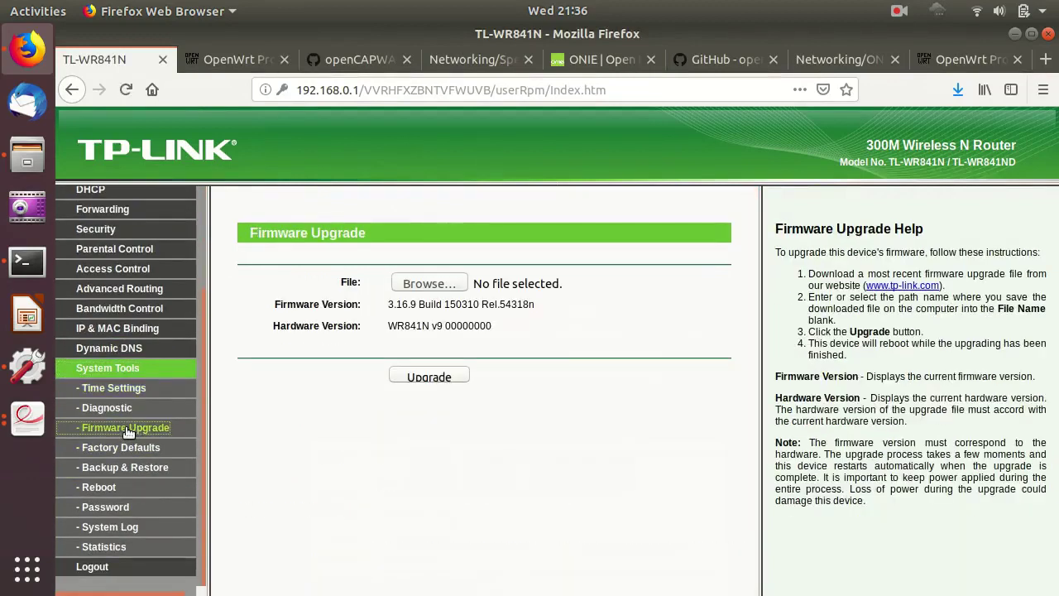
{"action": "left_click", "coordinate": [429, 284]}
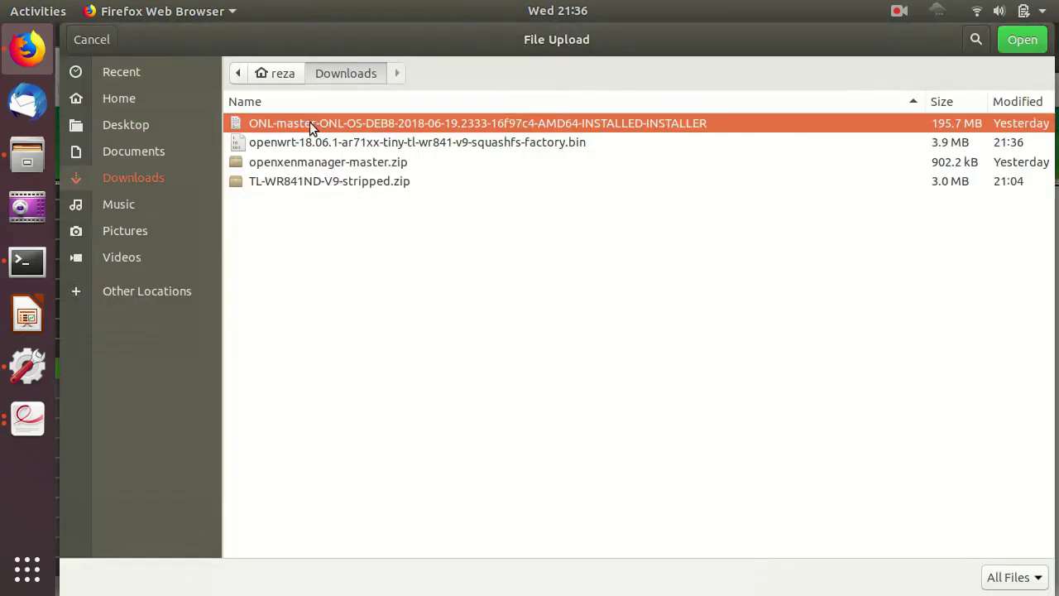
{"action": "left_click", "coordinate": [292, 142]}
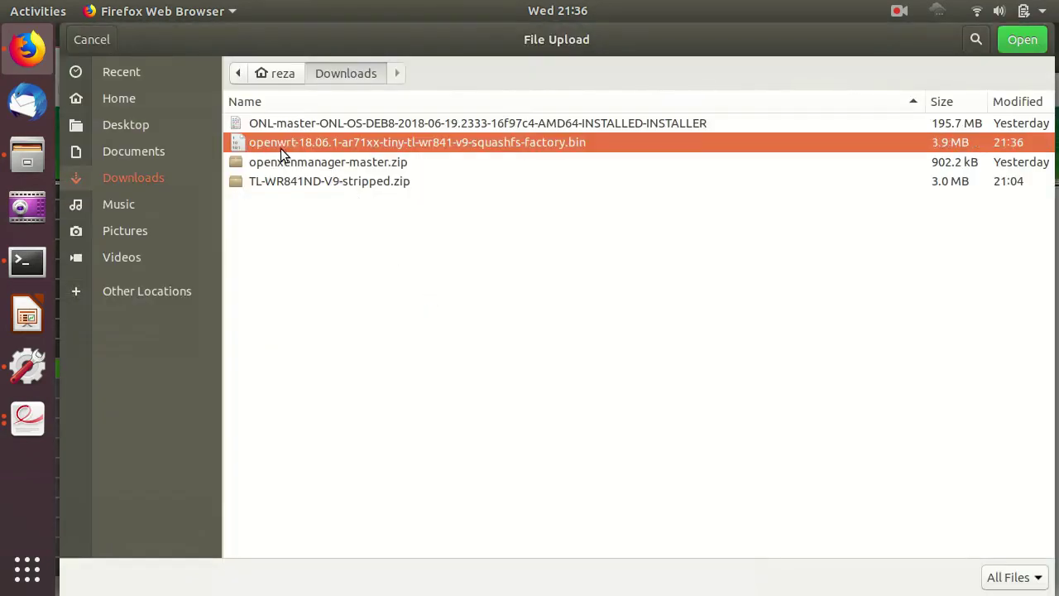
{"action": "double_click", "coordinate": [576, 147]}
{"action": "left_click", "coordinate": [401, 379]}
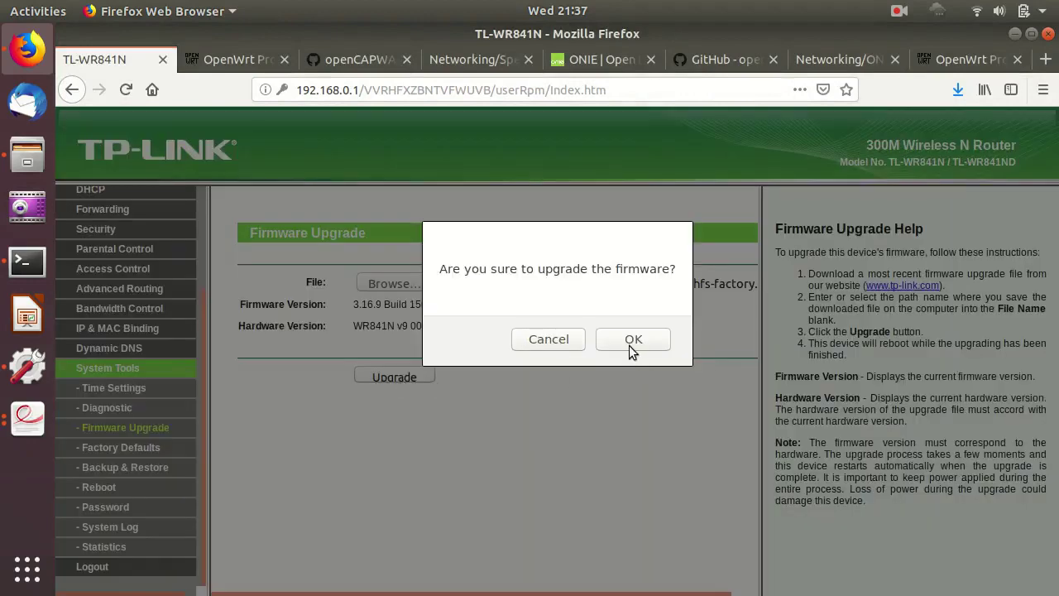
{"action": "left_click", "coordinate": [629, 343]}
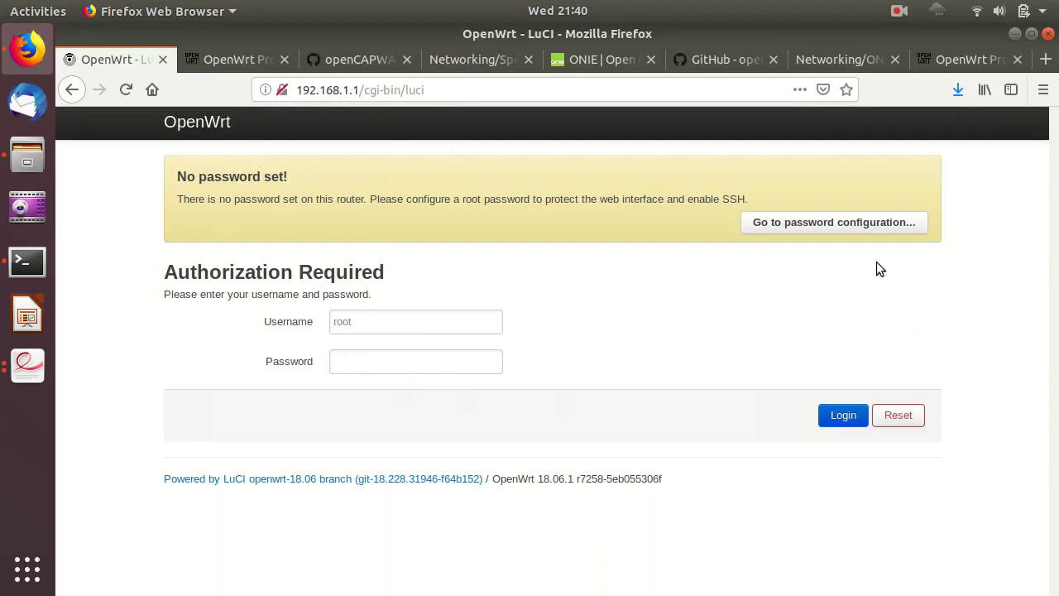
Log in to OpenWrt LuCI as root with the router password and save the login in Firefox.
{"action": "left_click", "coordinate": [346, 89]}
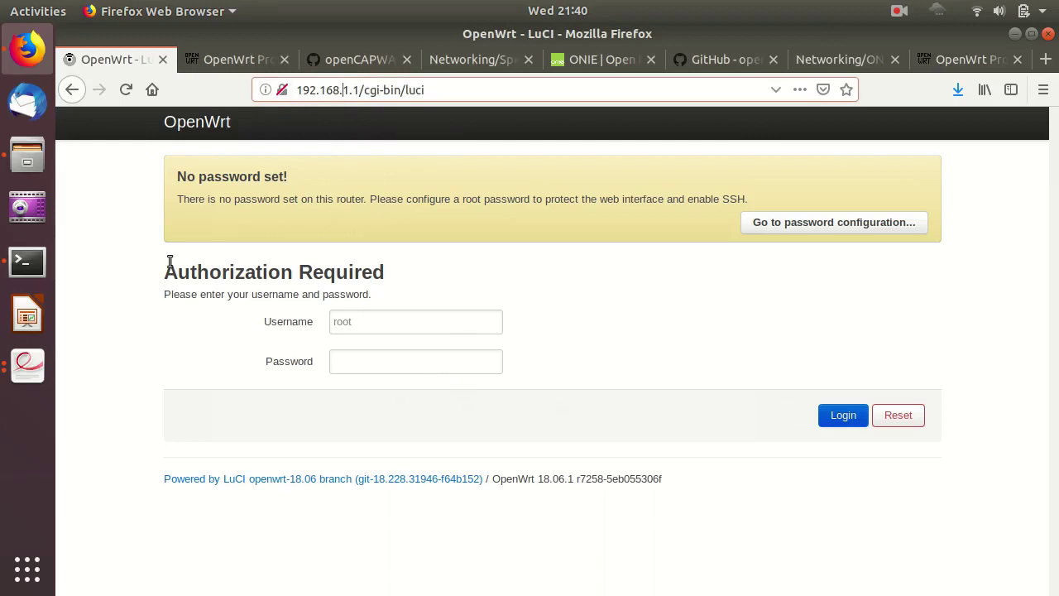
{"action": "left_click", "coordinate": [371, 364]}
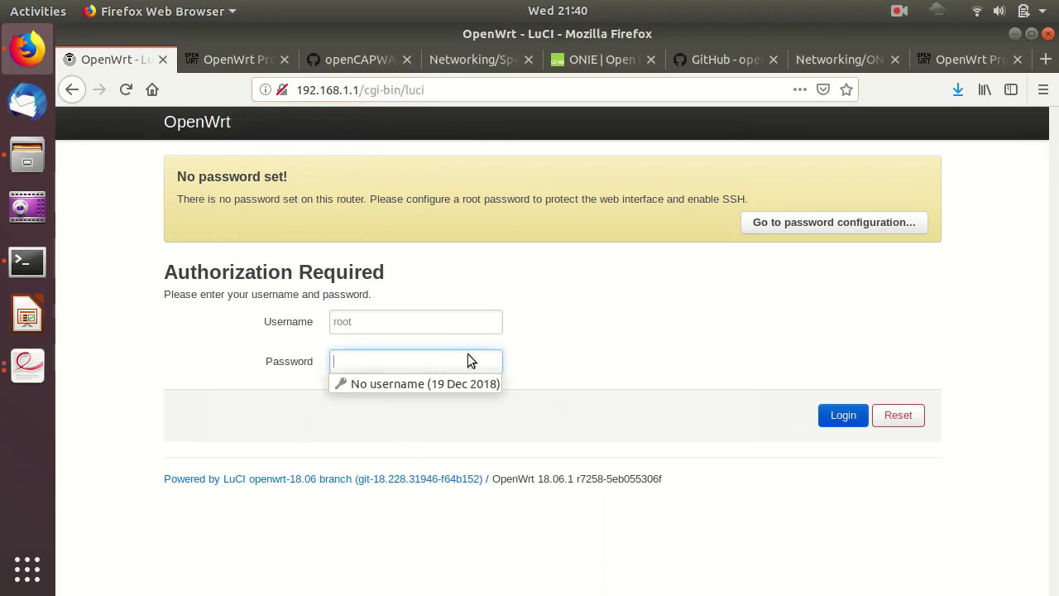
{"action": "left_click", "coordinate": [775, 225]}
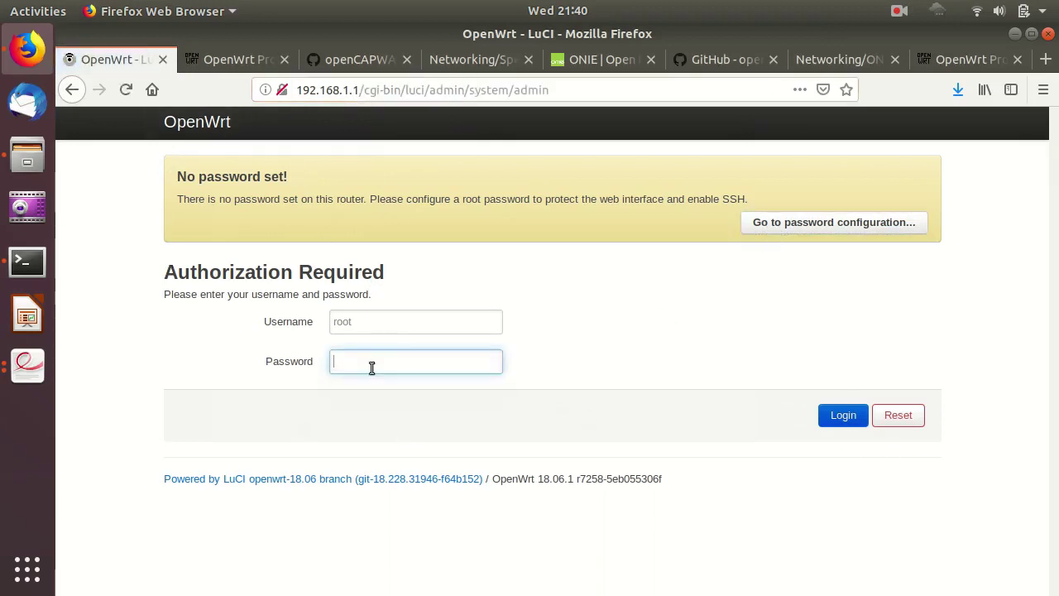
{"action": "type", "text": "rootroot"}
{"action": "key", "text": "Return"}
{"action": "left_click", "coordinate": [516, 248]}
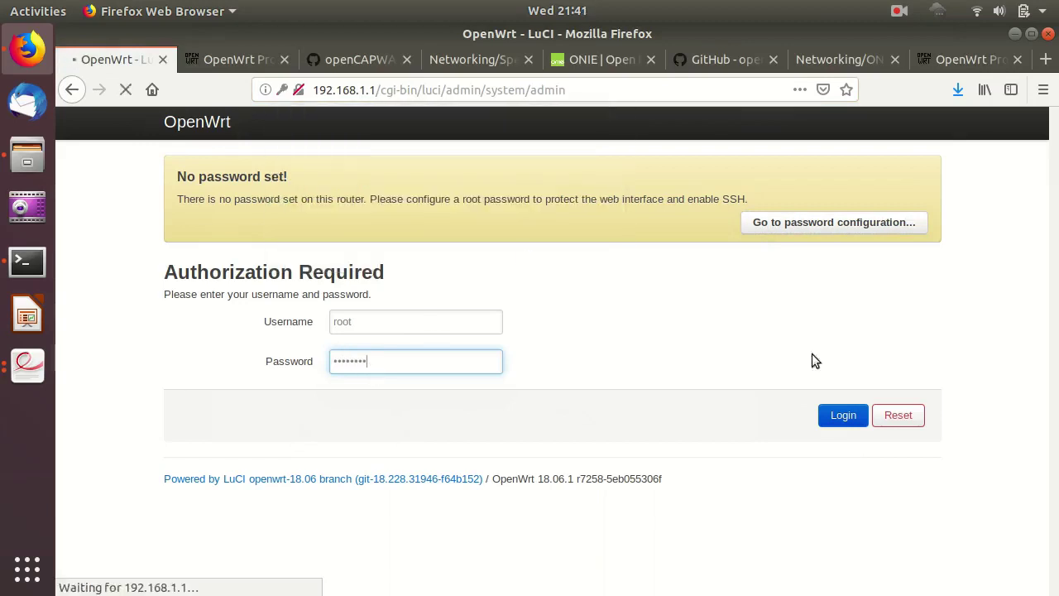
{"action": "left_click", "coordinate": [402, 326]}
Enter a new root password in the Password and Confirmation fields.
{"action": "type", "text": "r"}
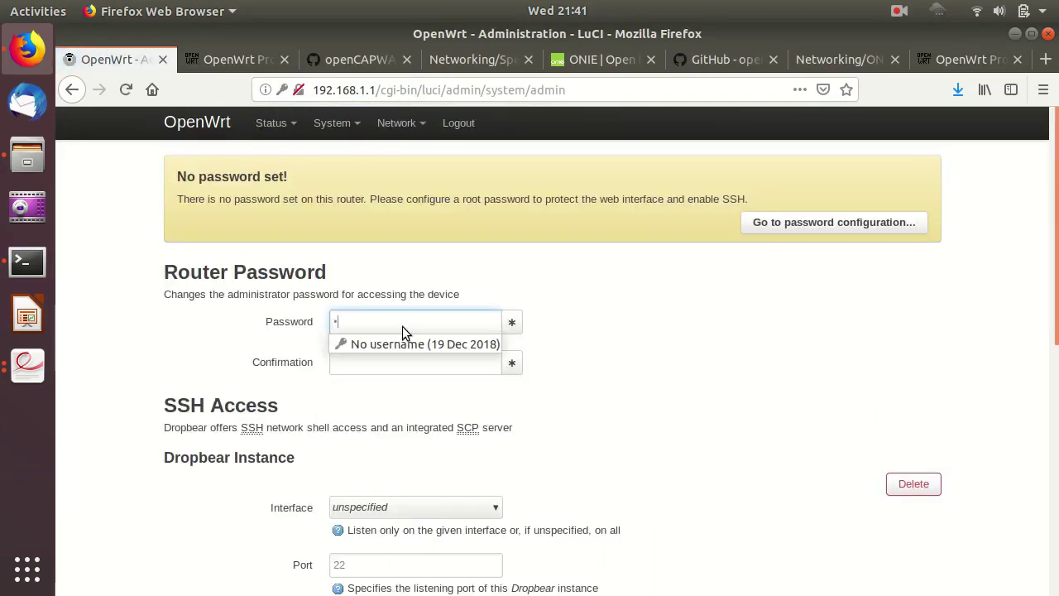
{"action": "type", "text": "ootro"}
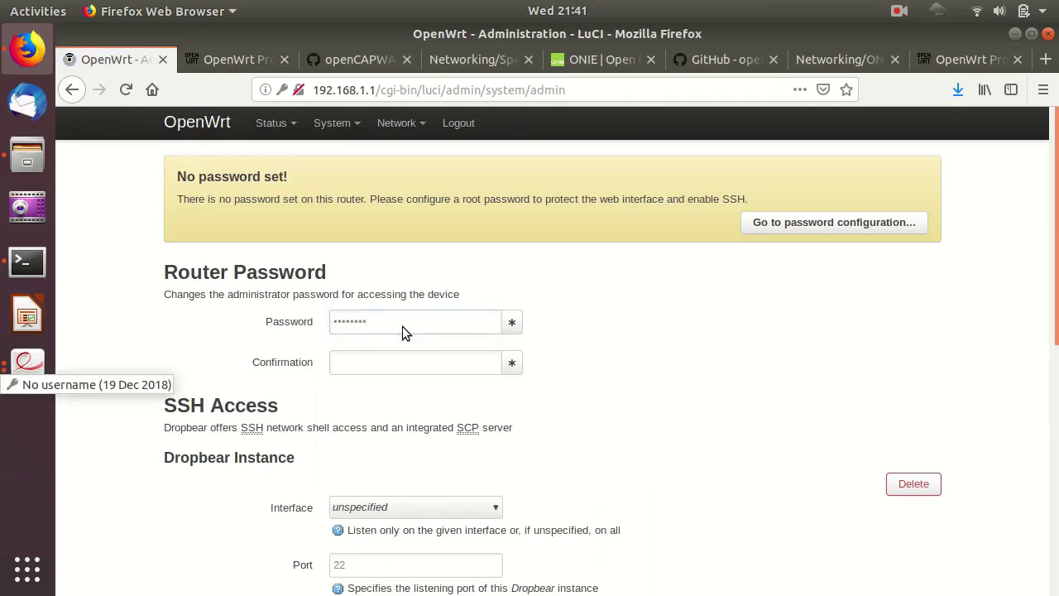
{"action": "left_click", "coordinate": [418, 363]}
{"action": "type", "text": "rootroot"}
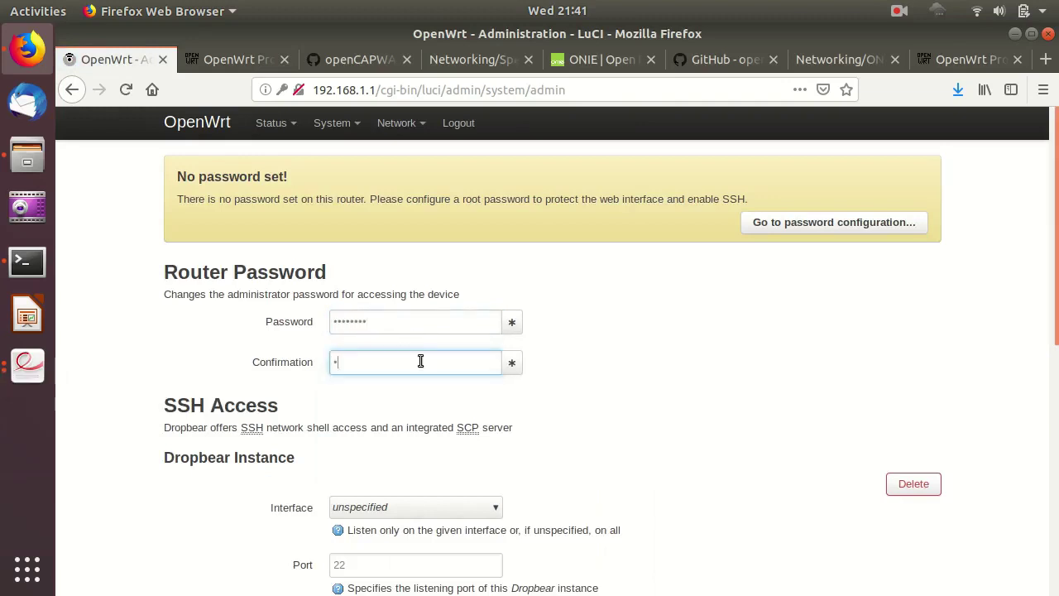
Leave Dropbear SSH on all interfaces, Save & Apply, and update Firefox's stored password.
{"action": "scroll", "coordinate": [420, 360], "scroll_direction": "down", "scroll_amount": 4}
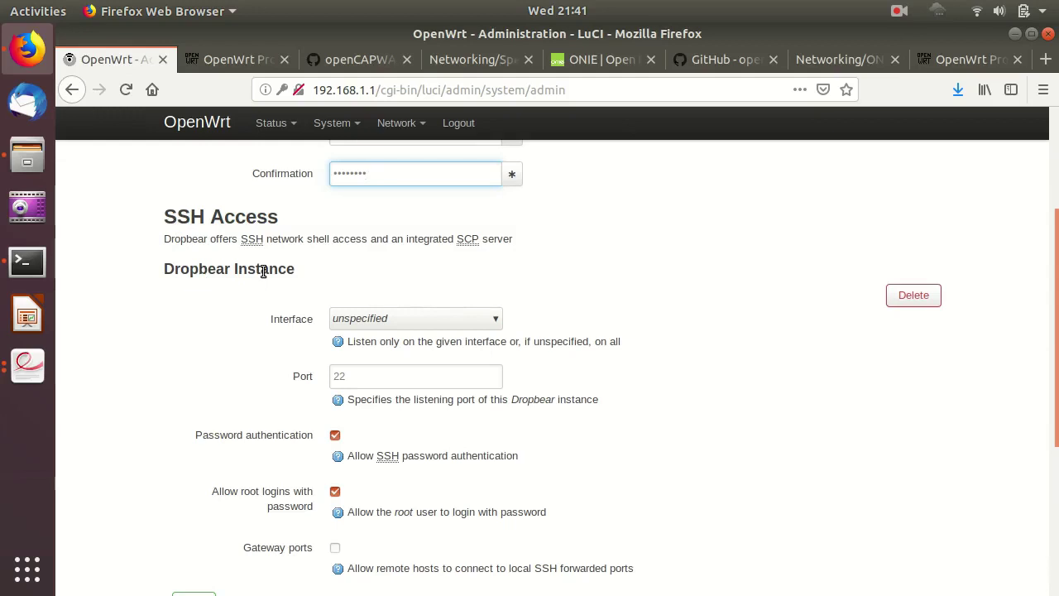
{"action": "scroll", "coordinate": [284, 339], "scroll_direction": "down", "scroll_amount": 2}
{"action": "scroll", "coordinate": [283, 339], "scroll_direction": "down", "scroll_amount": 1}
{"action": "scroll", "coordinate": [193, 179], "scroll_direction": "up", "scroll_amount": 1}
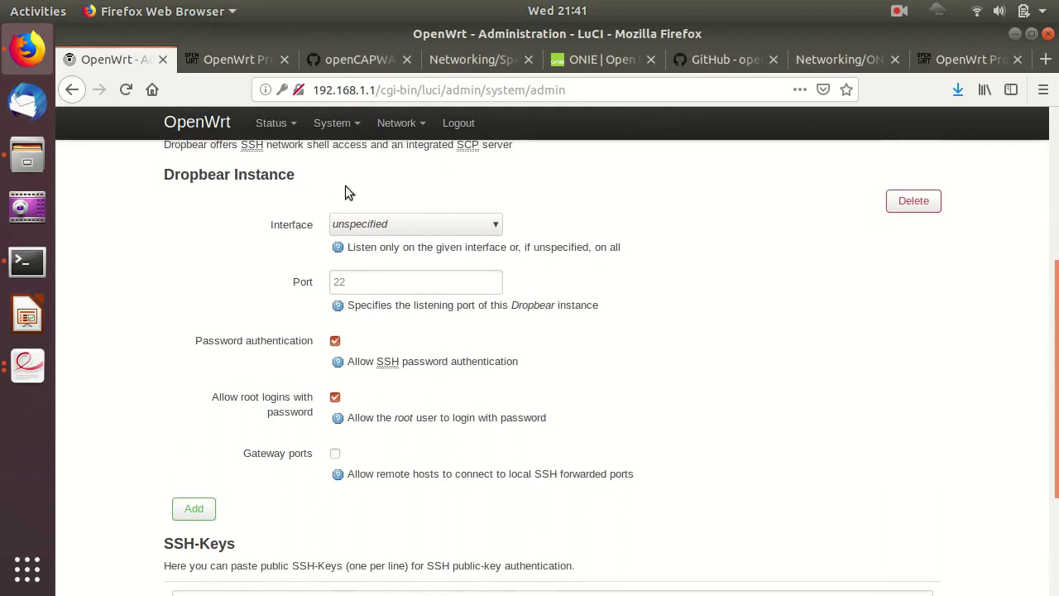
{"action": "left_click", "coordinate": [443, 229]}
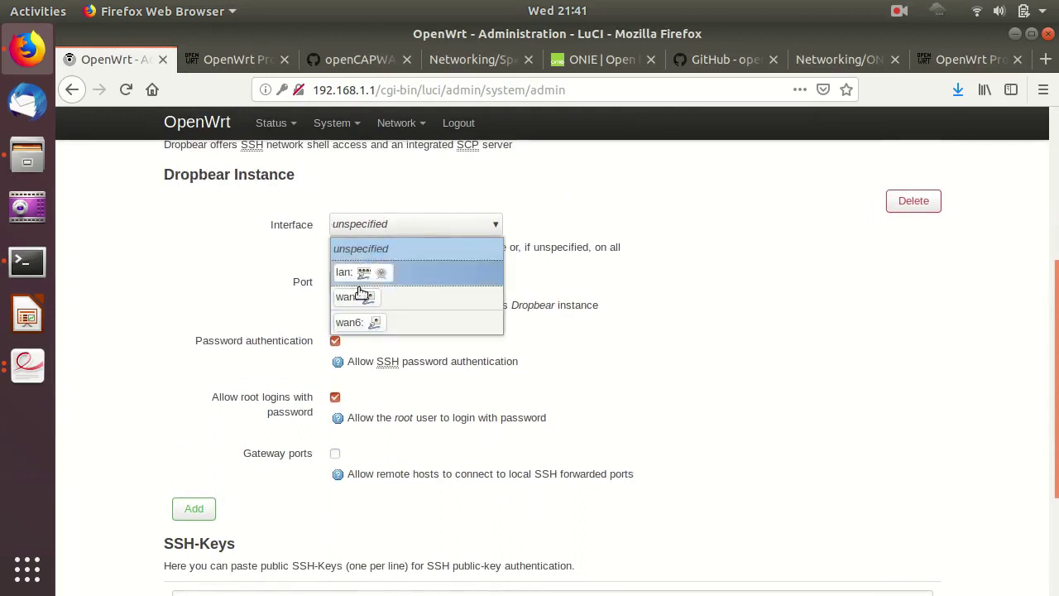
{"action": "left_click", "coordinate": [356, 247]}
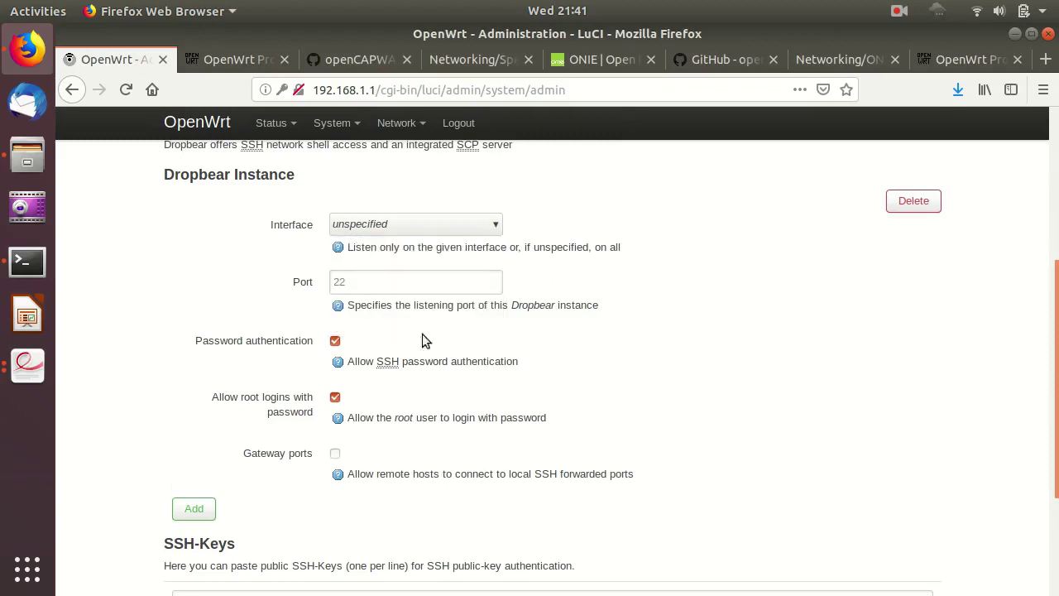
{"action": "scroll", "coordinate": [323, 395], "scroll_direction": "down", "scroll_amount": 1}
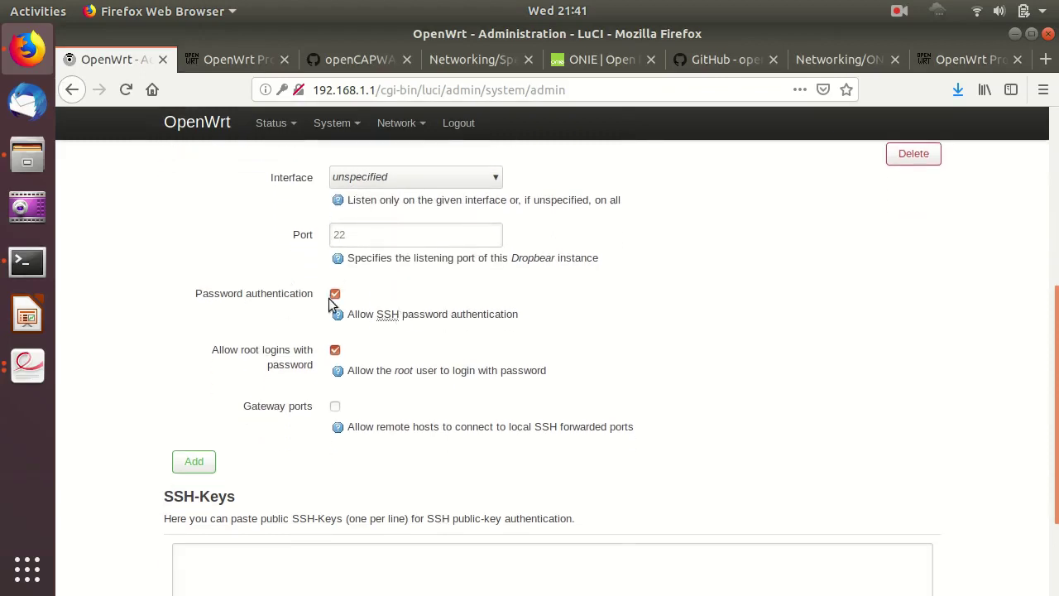
{"action": "scroll", "coordinate": [406, 312], "scroll_direction": "down", "scroll_amount": 2}
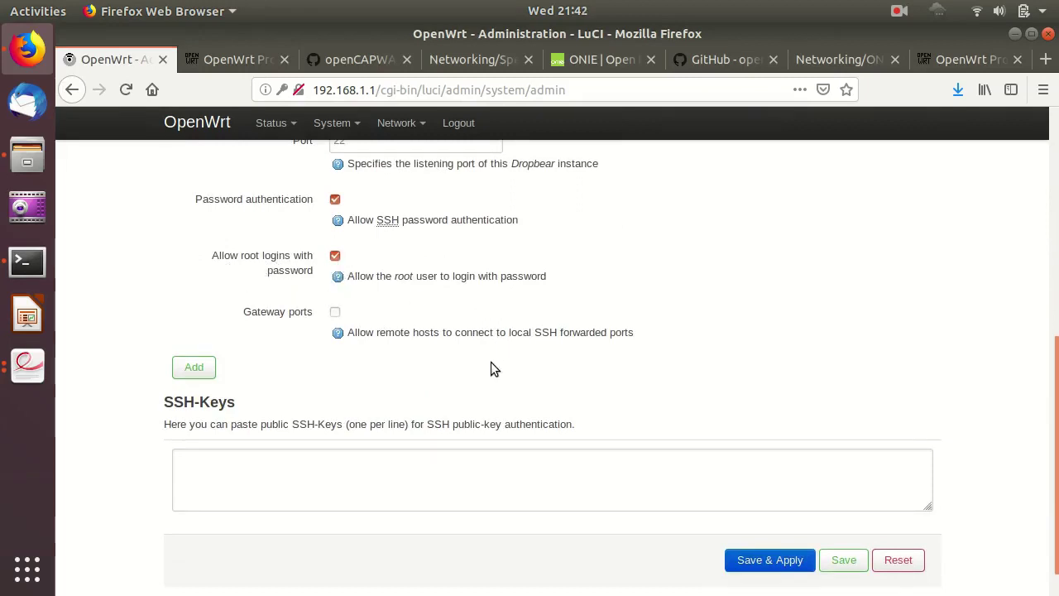
{"action": "left_click", "coordinate": [778, 560]}
{"action": "left_click", "coordinate": [493, 252]}
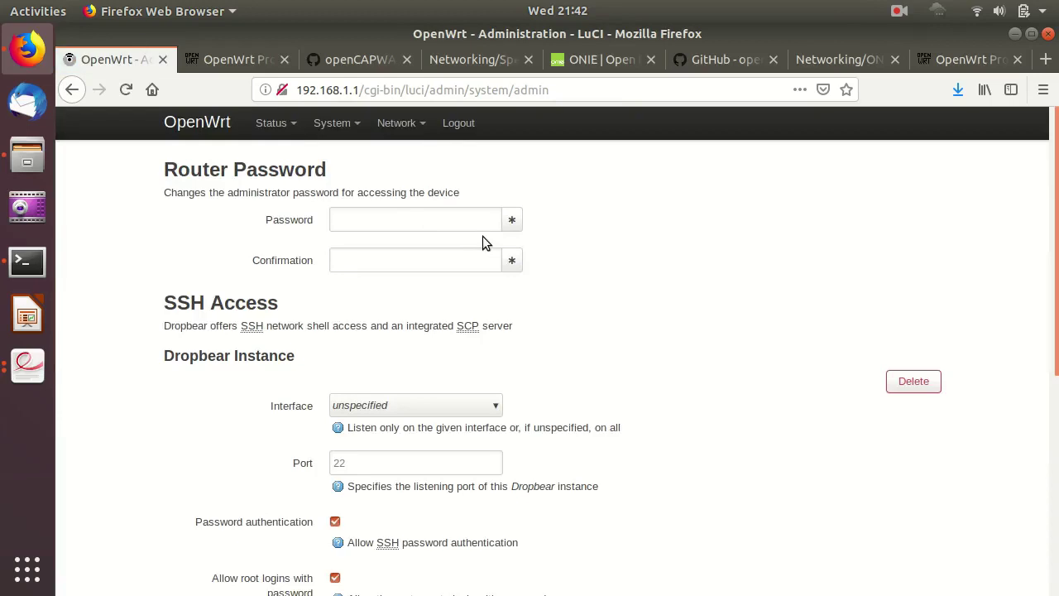
Open Status > Overview and review the TL-WR841N/ND v9 model, OpenWrt 18.06.1, memory, network and wireless details.
{"action": "mouse_move", "coordinate": [272, 124]}
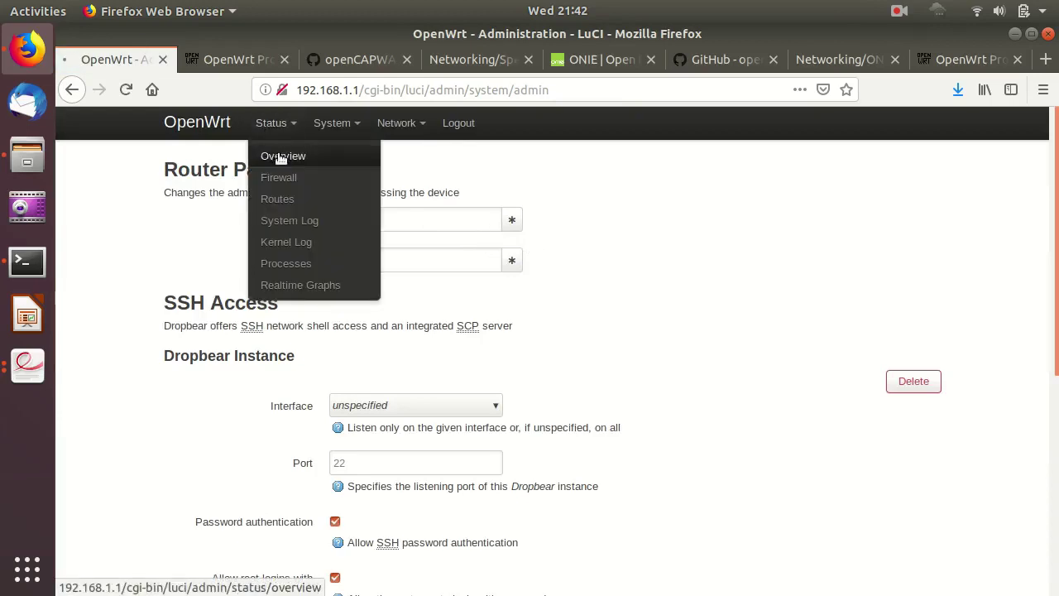
{"action": "left_click", "coordinate": [280, 157]}
{"action": "scroll", "coordinate": [483, 282], "scroll_direction": "down", "scroll_amount": 1}
{"action": "scroll", "coordinate": [485, 283], "scroll_direction": "down", "scroll_amount": 5}
{"action": "scroll", "coordinate": [485, 283], "scroll_direction": "up", "scroll_amount": 6}
{"action": "scroll", "coordinate": [486, 283], "scroll_direction": "down", "scroll_amount": 1}
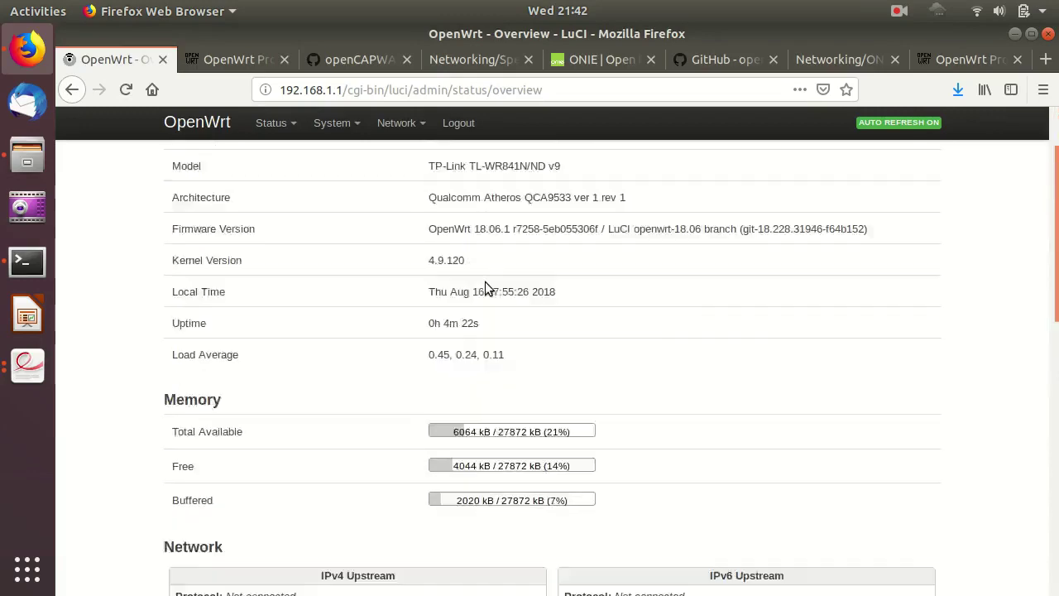
{"action": "scroll", "coordinate": [486, 286], "scroll_direction": "down", "scroll_amount": 4}
{"action": "scroll", "coordinate": [486, 283], "scroll_direction": "down", "scroll_amount": 5}
{"action": "scroll", "coordinate": [486, 288], "scroll_direction": "up", "scroll_amount": 2}
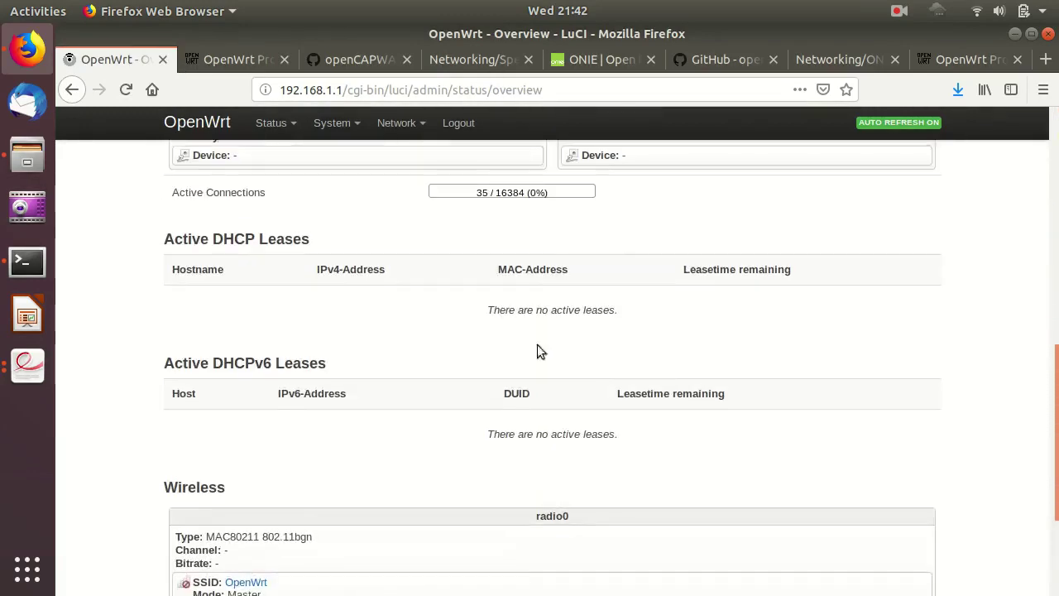
{"action": "scroll", "coordinate": [521, 331], "scroll_direction": "down", "scroll_amount": 3}
{"action": "scroll", "coordinate": [527, 352], "scroll_direction": "up", "scroll_amount": 8}
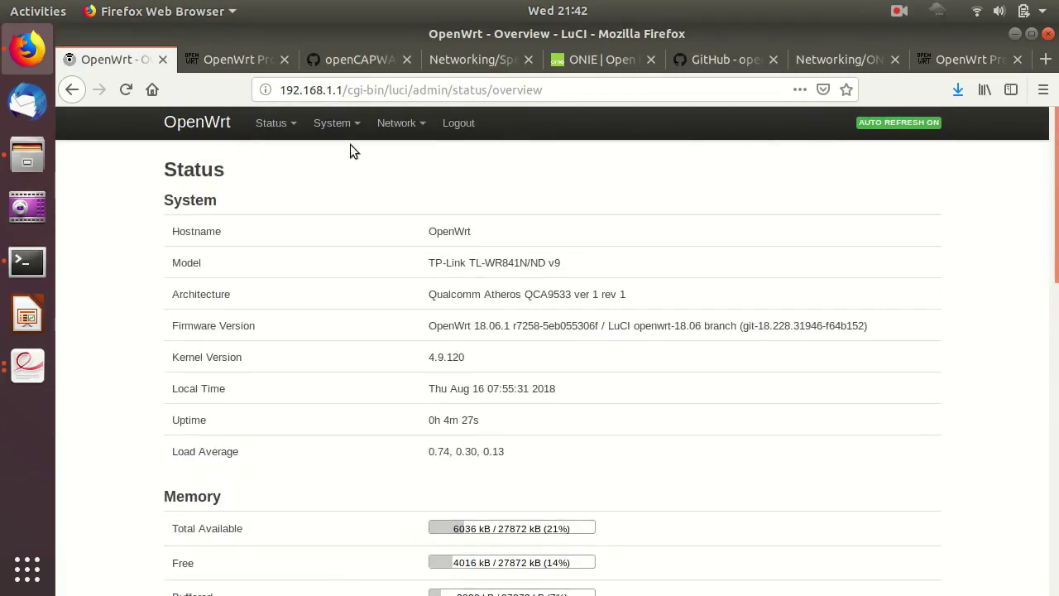
{"action": "mouse_move", "coordinate": [398, 130]}
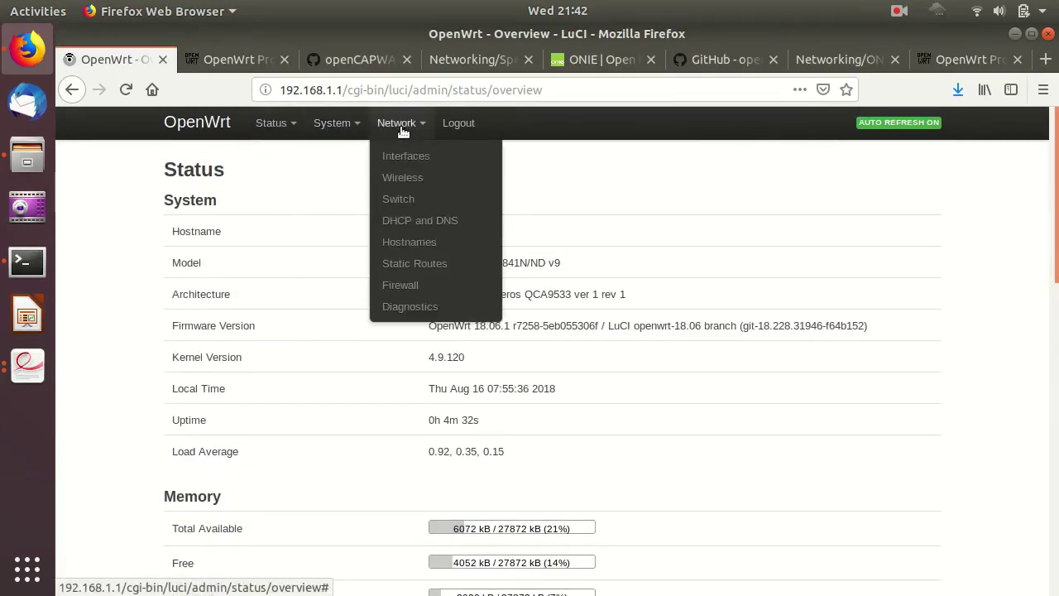
{"action": "mouse_move", "coordinate": [332, 124]}
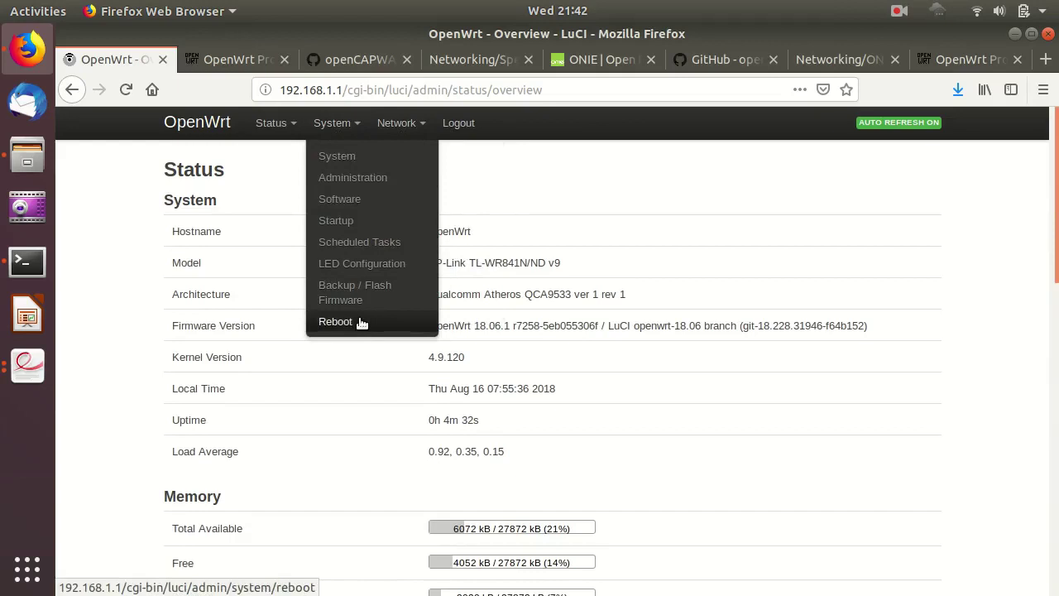
Open System > Software and review its free space and package list status.
{"action": "left_click", "coordinate": [362, 201]}
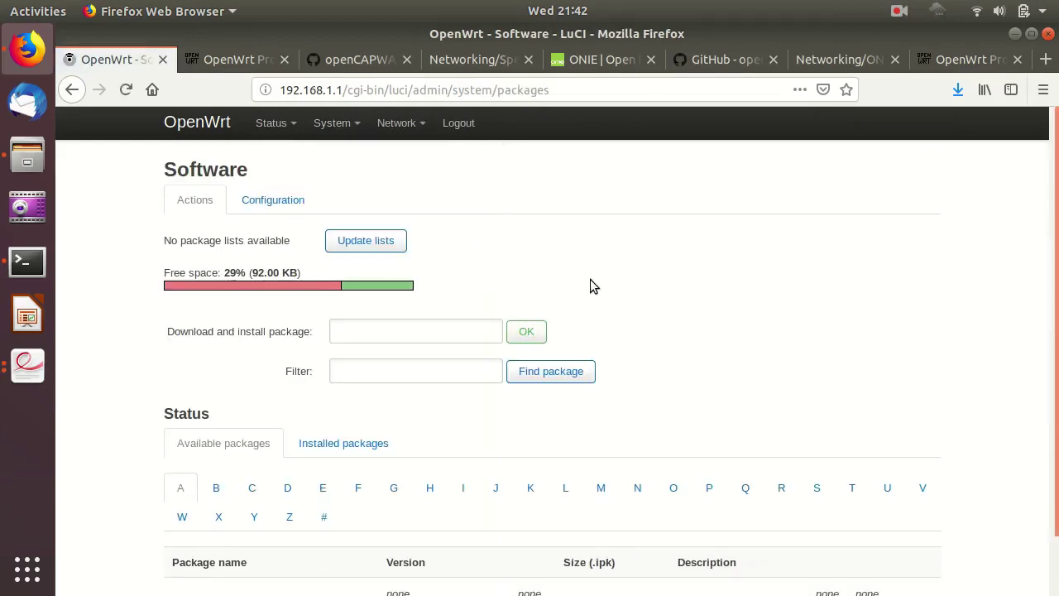
{"action": "scroll", "coordinate": [590, 279], "scroll_direction": "down", "scroll_amount": 2}
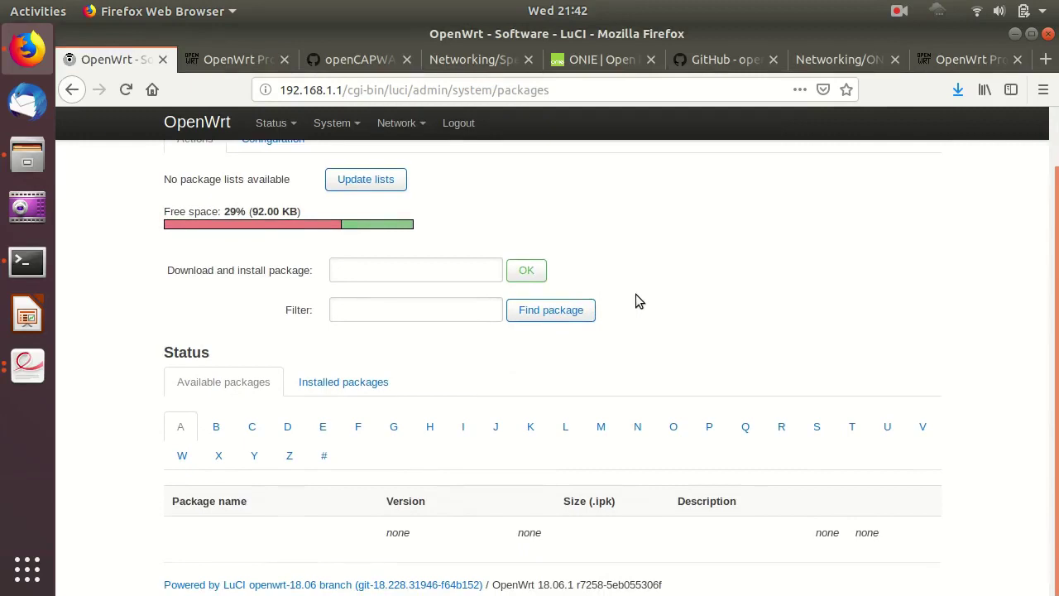
{"action": "scroll", "coordinate": [656, 291], "scroll_direction": "up", "scroll_amount": 2}
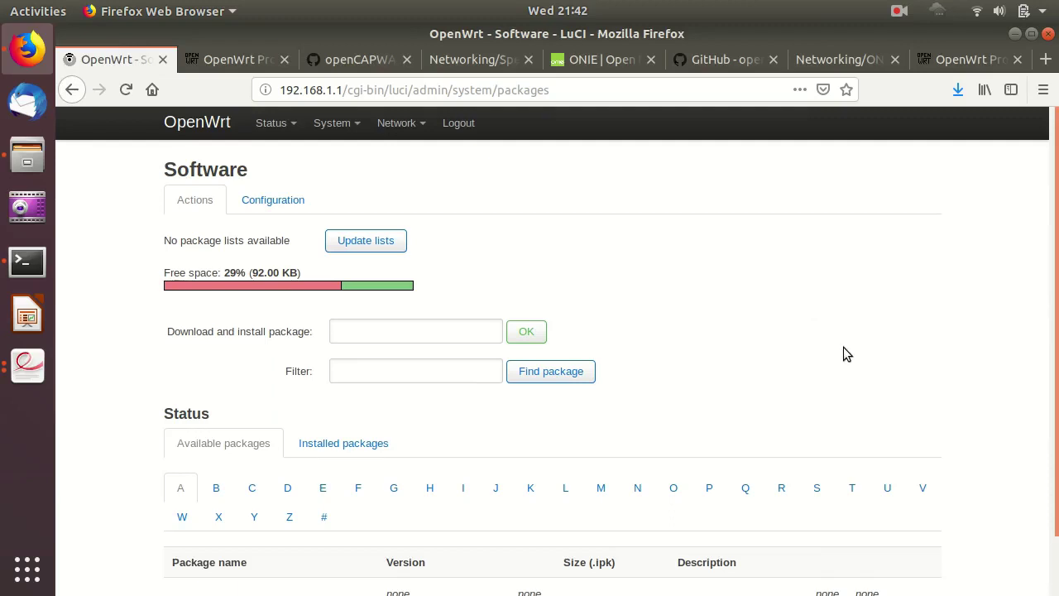
{"action": "scroll", "coordinate": [843, 346], "scroll_direction": "down", "scroll_amount": 2}
{"action": "scroll", "coordinate": [688, 313], "scroll_direction": "up", "scroll_amount": 2}
{"action": "scroll", "coordinate": [704, 321], "scroll_direction": "down", "scroll_amount": 2}
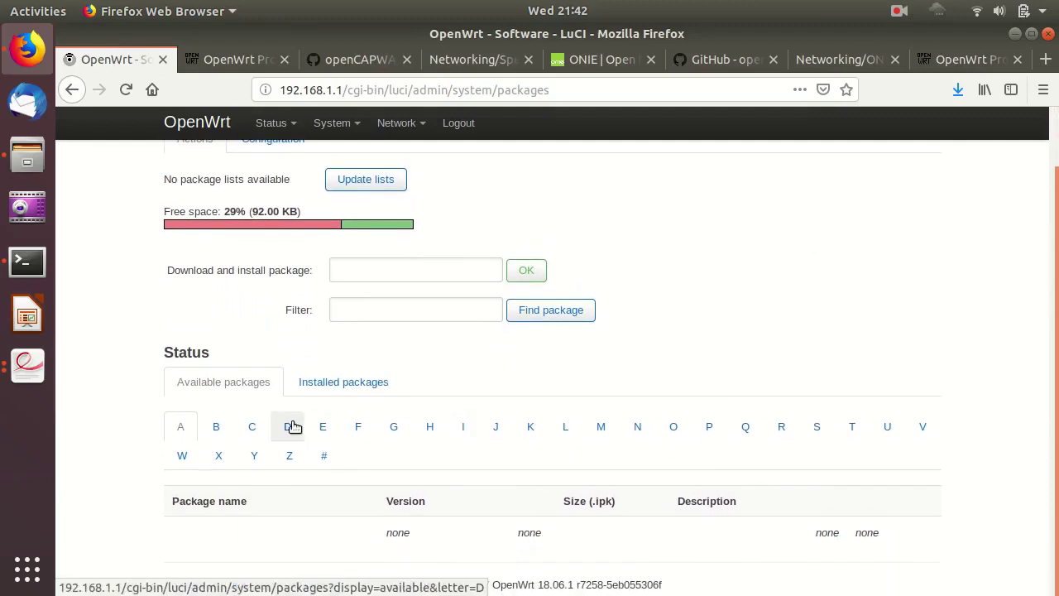
Browse the Installed packages list from base-files to wpad-mini, selecting dnsmasq, then return to the top.
{"action": "left_click", "coordinate": [347, 385]}
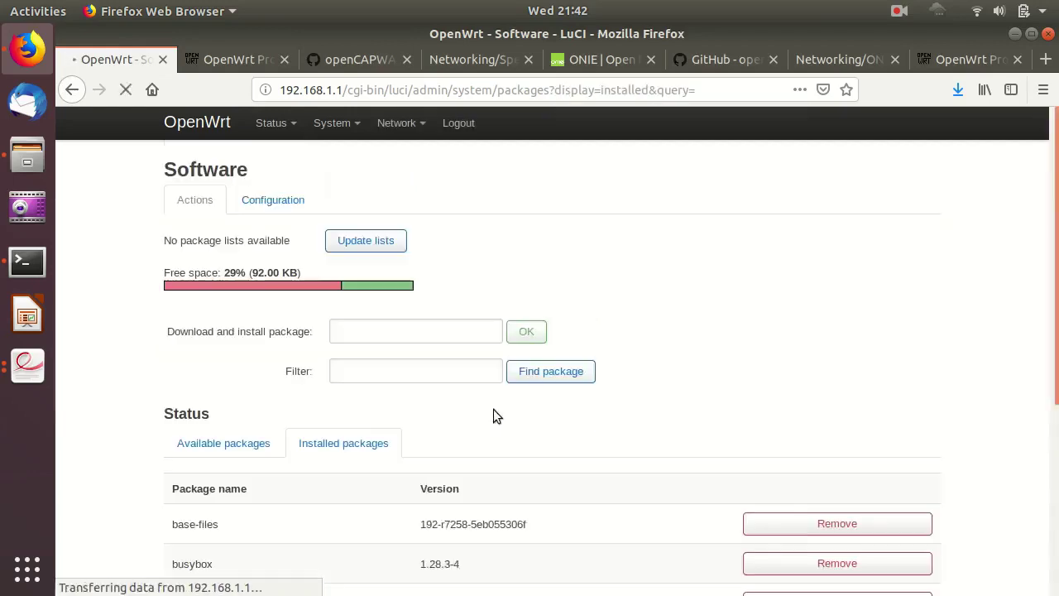
{"action": "scroll", "coordinate": [362, 413], "scroll_direction": "down", "scroll_amount": 5}
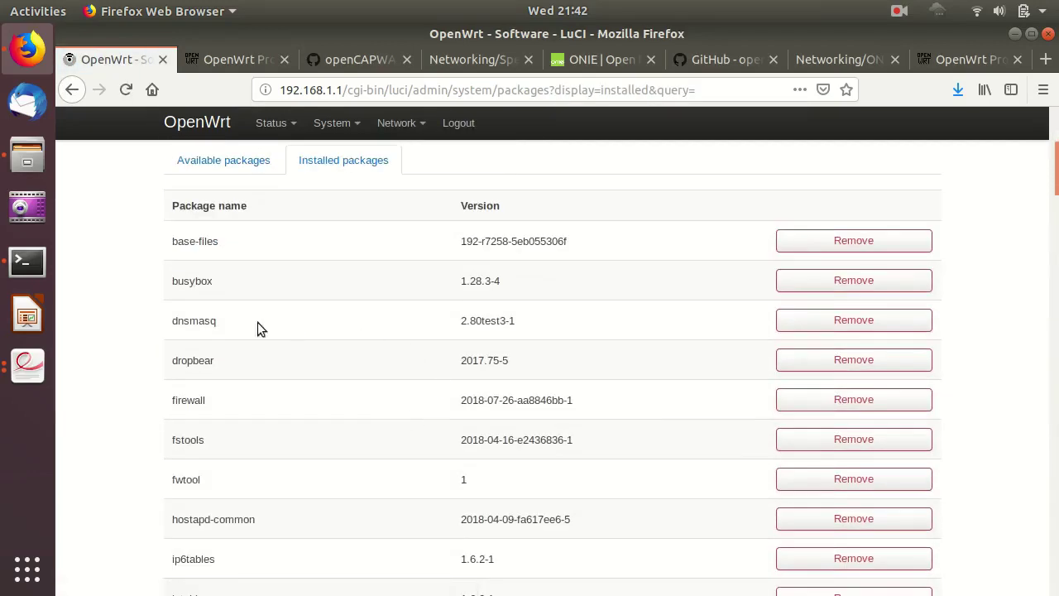
{"action": "scroll", "coordinate": [233, 321], "scroll_direction": "down", "scroll_amount": 1}
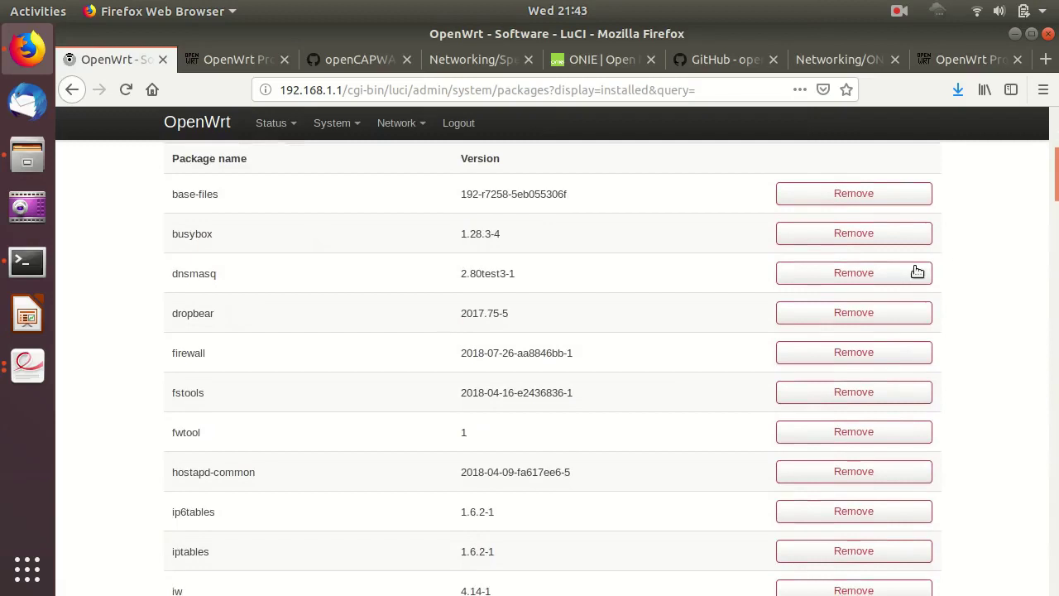
{"action": "double_click", "coordinate": [191, 277]}
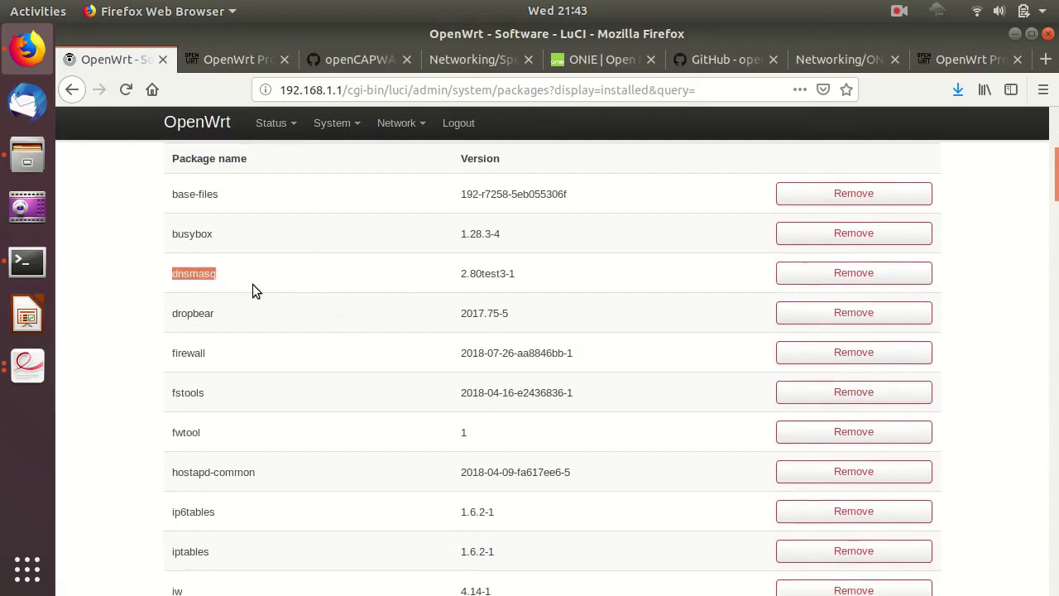
{"action": "scroll", "coordinate": [447, 305], "scroll_direction": "down", "scroll_amount": 1}
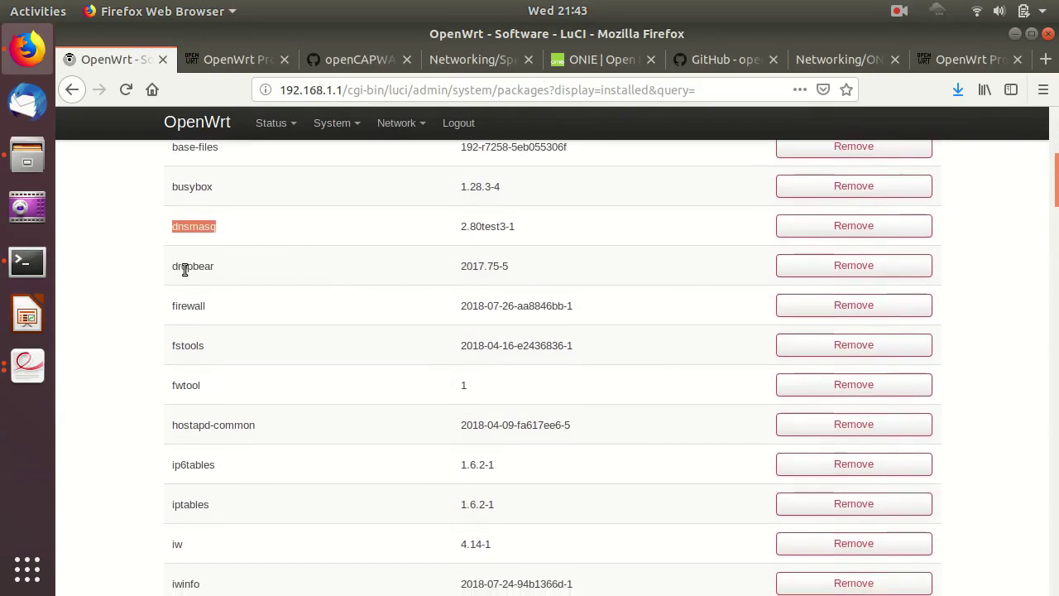
{"action": "scroll", "coordinate": [207, 307], "scroll_direction": "down", "scroll_amount": 6}
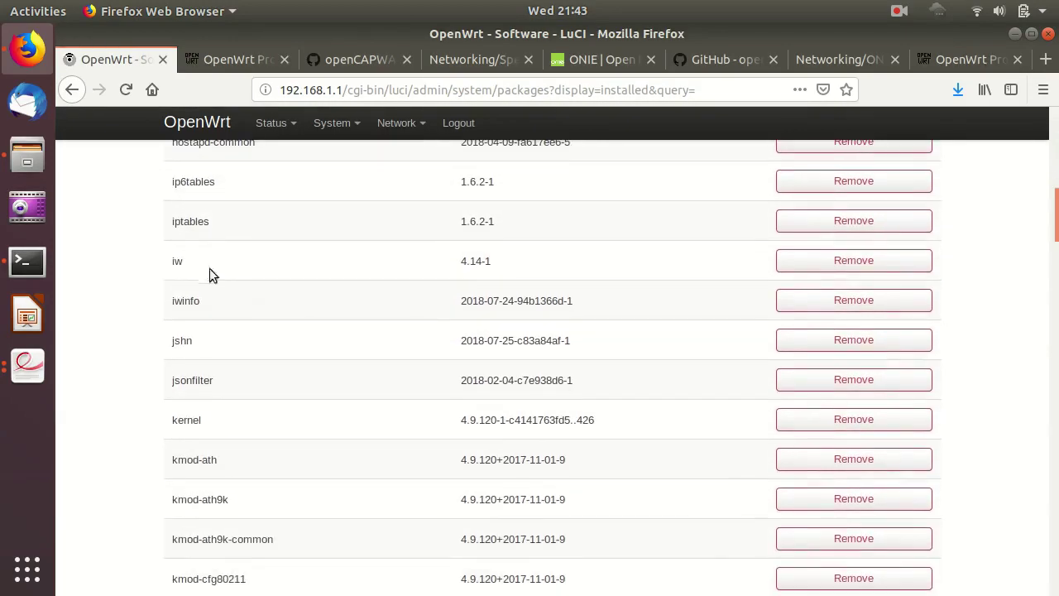
{"action": "scroll", "coordinate": [403, 313], "scroll_direction": "down", "scroll_amount": 4}
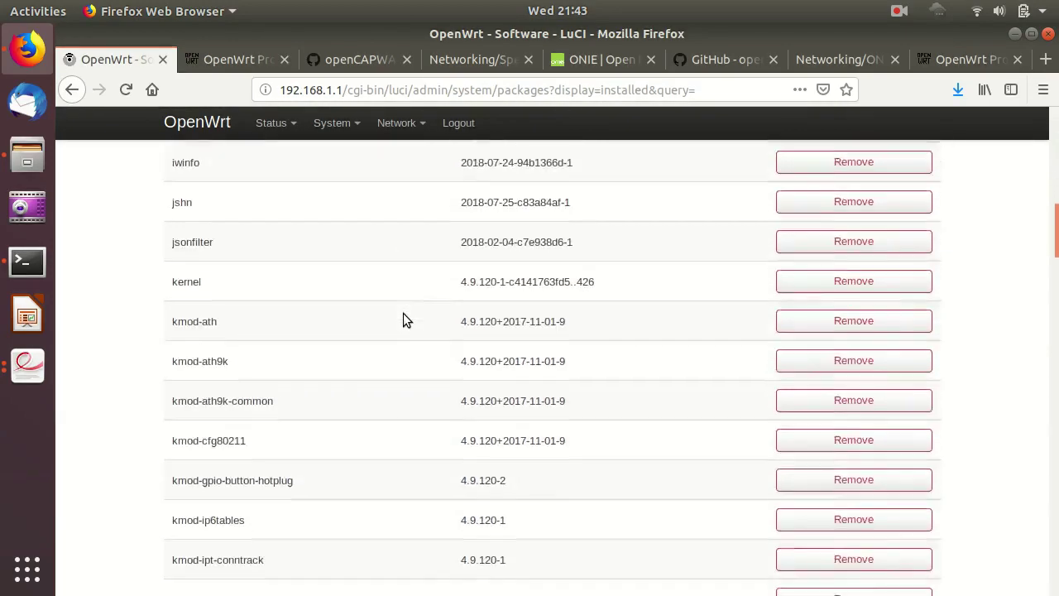
{"action": "scroll", "coordinate": [294, 317], "scroll_direction": "down", "scroll_amount": 15}
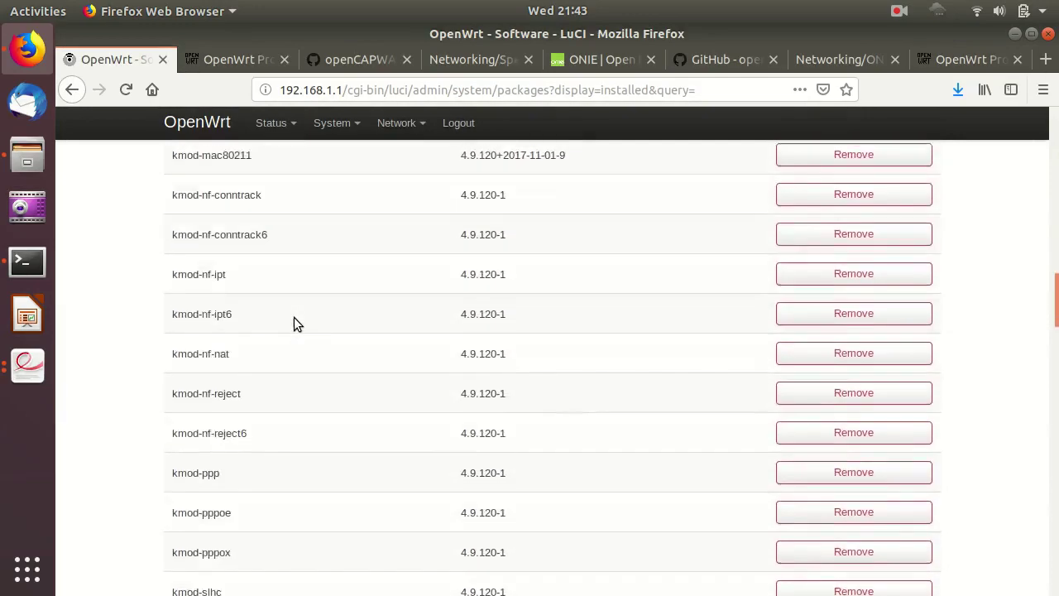
{"action": "scroll", "coordinate": [293, 323], "scroll_direction": "down", "scroll_amount": 20}
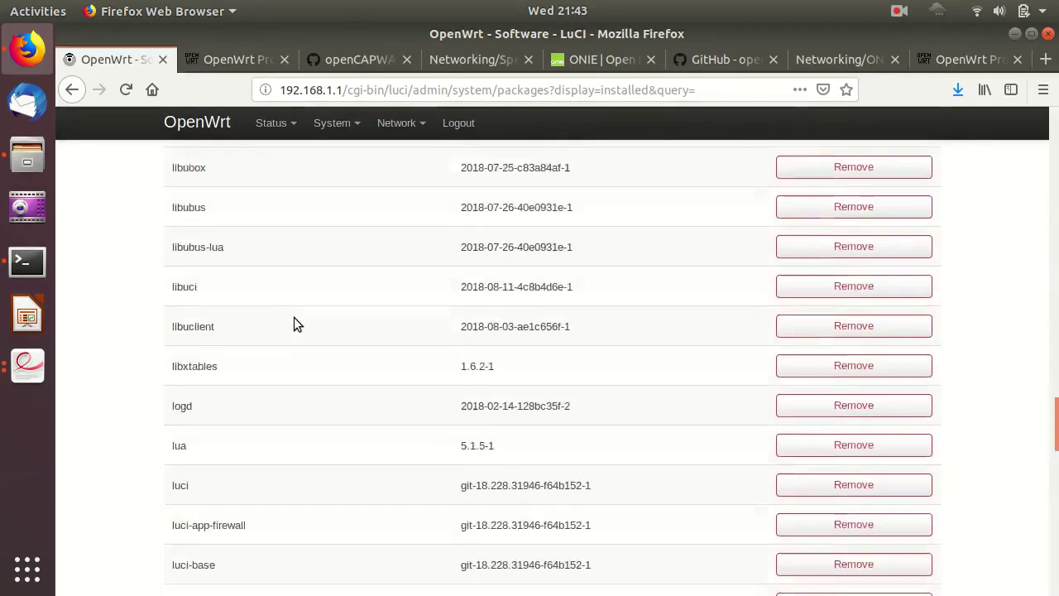
{"action": "scroll", "coordinate": [294, 323], "scroll_direction": "down", "scroll_amount": 15}
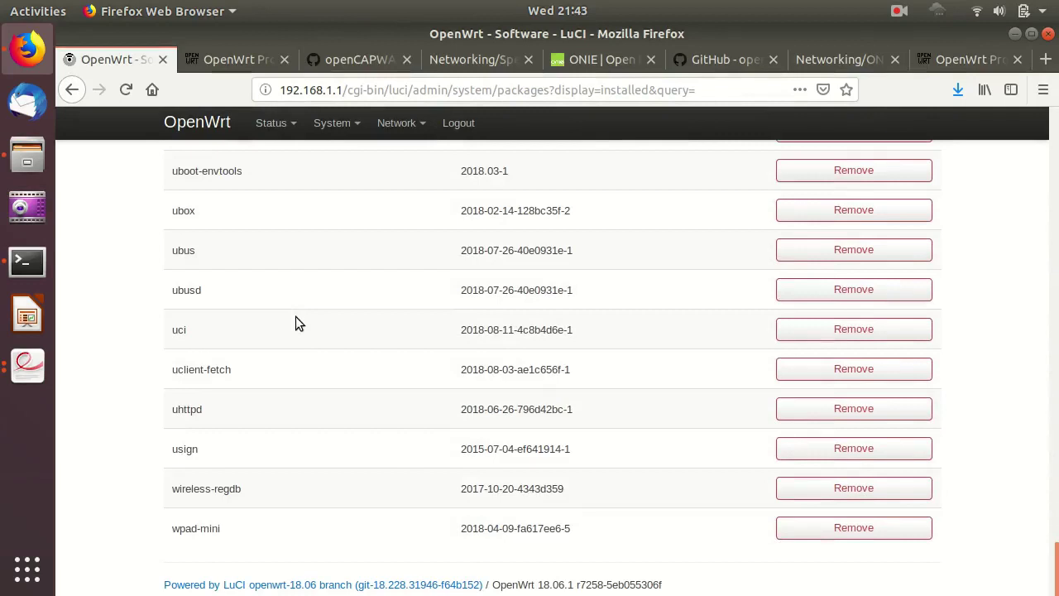
{"action": "scroll", "coordinate": [296, 316], "scroll_direction": "up", "scroll_amount": 20}
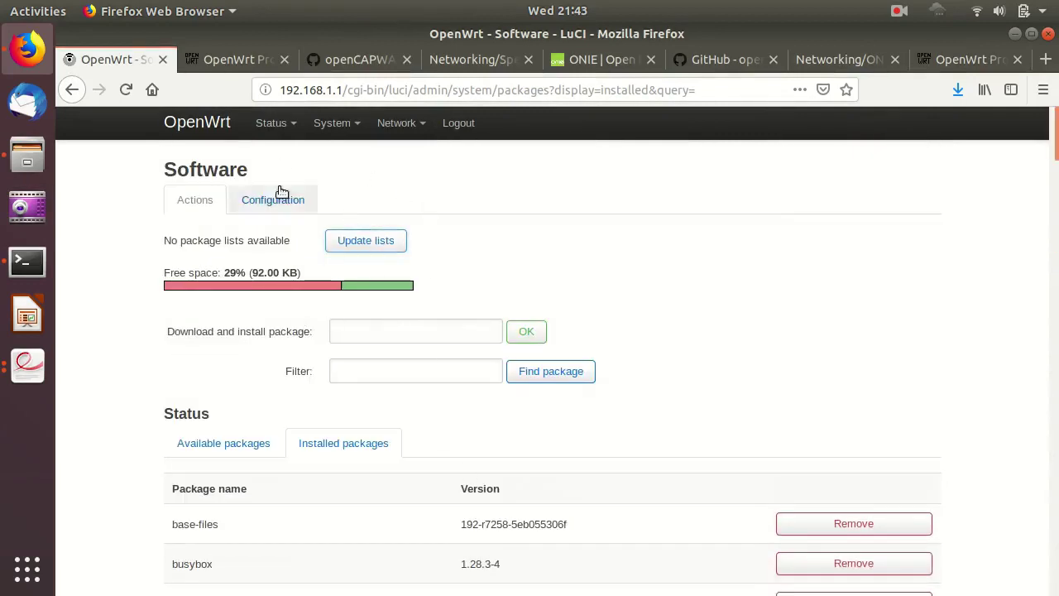
{"action": "mouse_move", "coordinate": [282, 136]}
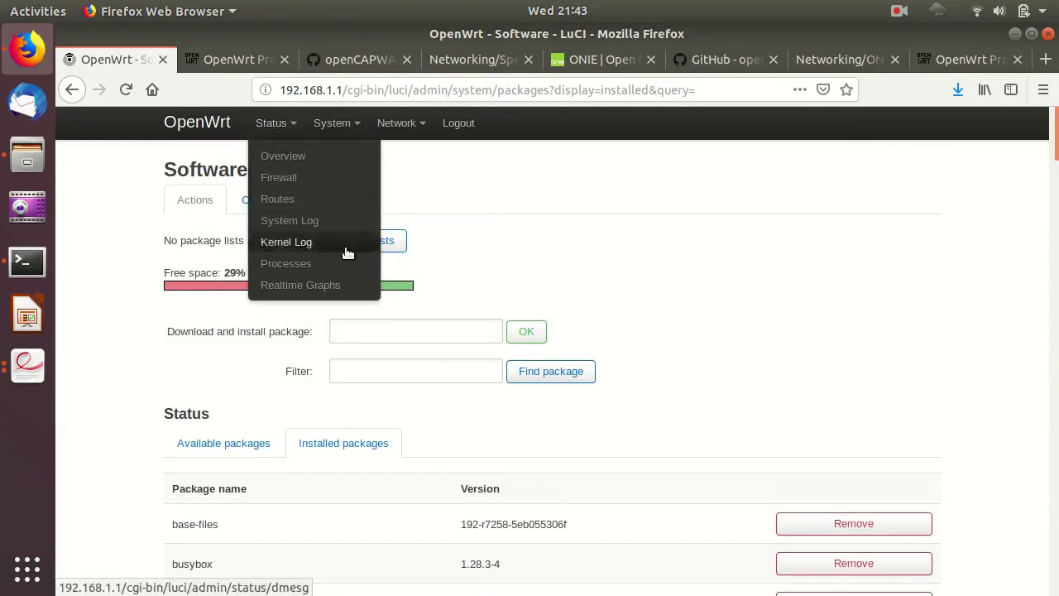
SSH as root into the router at 192.168.1.1, accepting its host key and entering the password.
{"action": "left_click", "coordinate": [22, 261]}
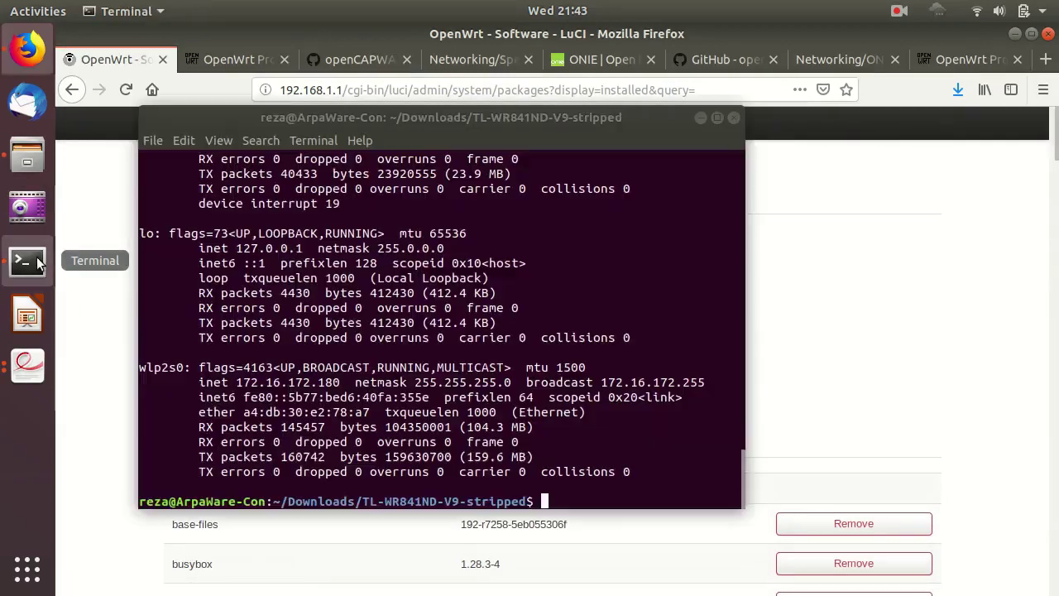
{"action": "key", "text": "Return"}
{"action": "key", "text": "Return"}
{"action": "key", "text": "Return"}
{"action": "key", "text": "Return"}
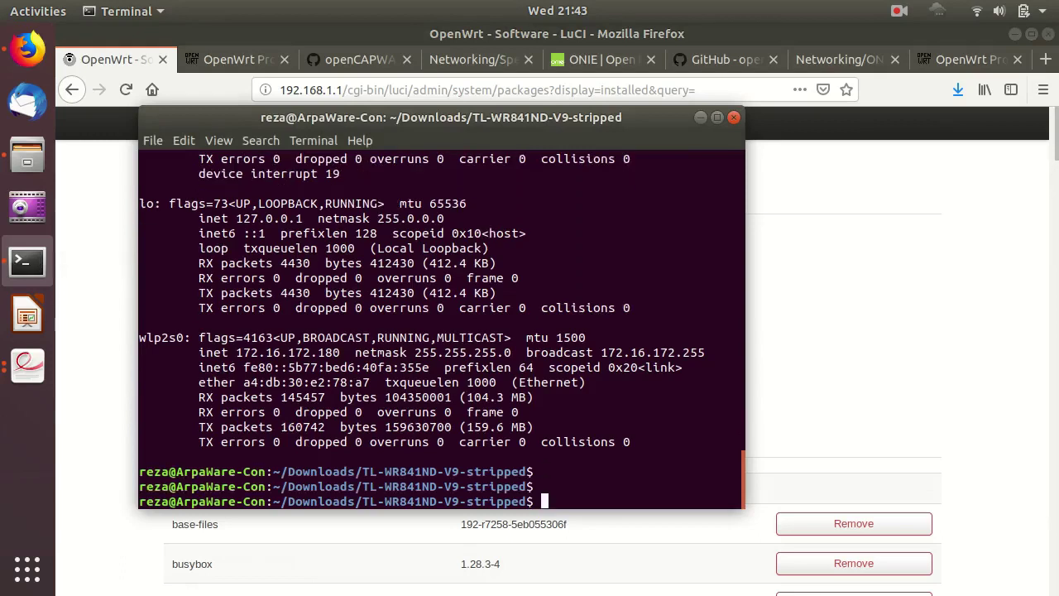
{"action": "type", "text": "ss"}
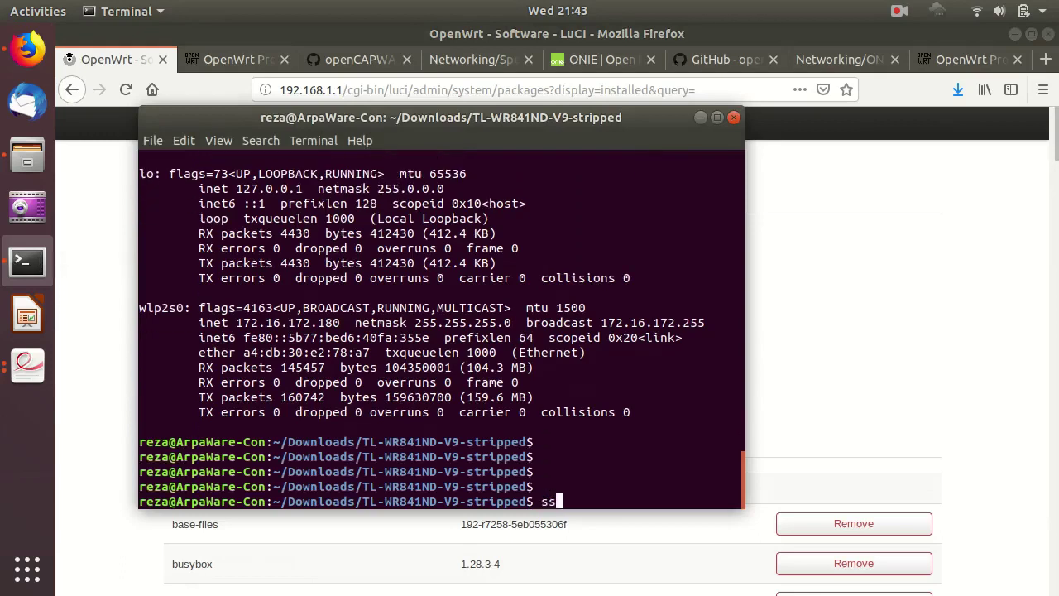
{"action": "type", "text": "h root@192"}
{"action": "type", "text": "."}
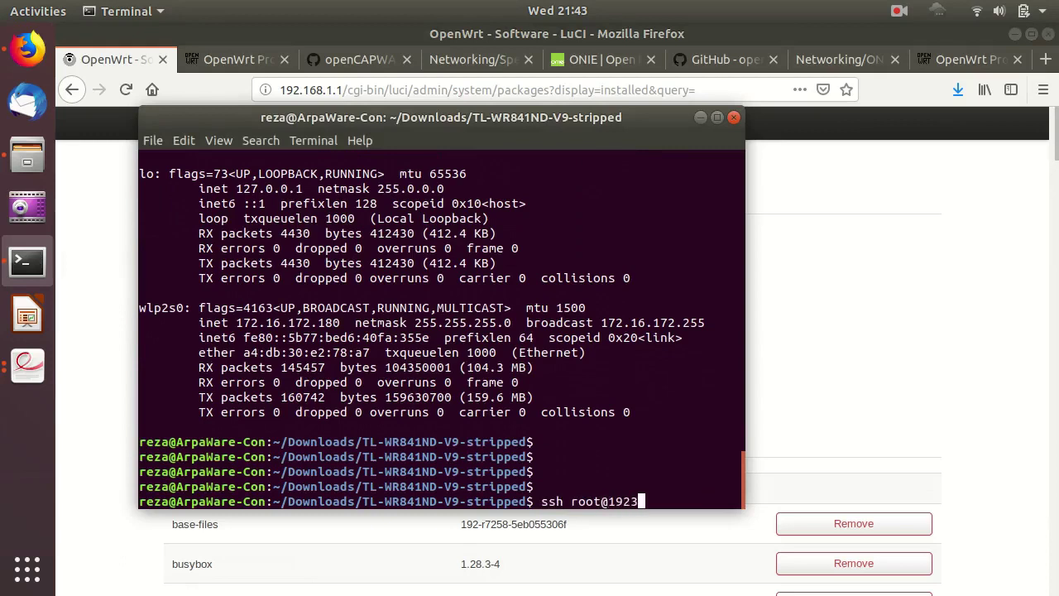
{"action": "type", "text": "168.1.1"}
{"action": "key", "text": "Return"}
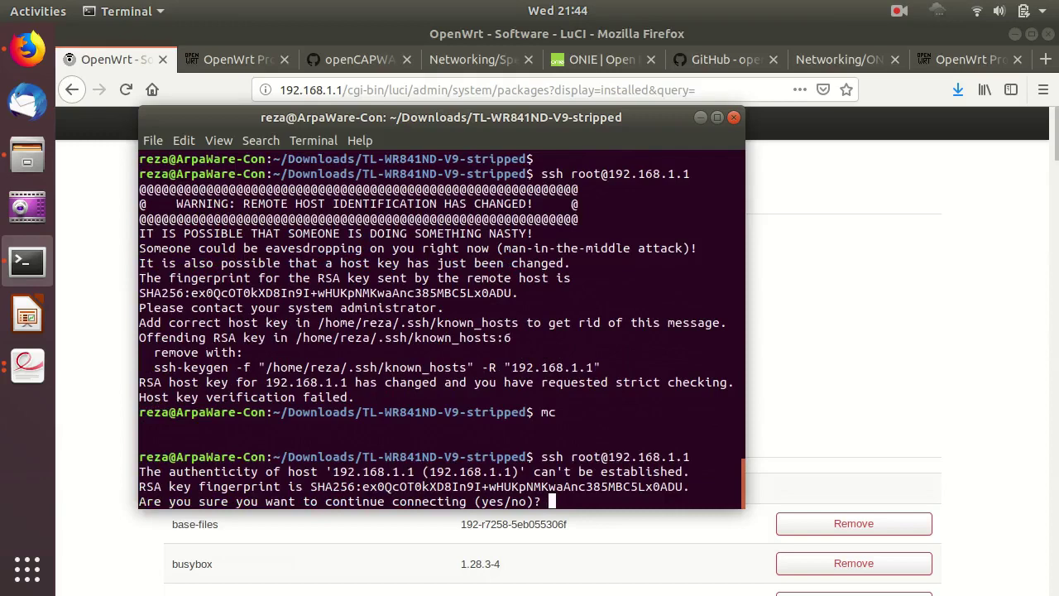
{"action": "type", "text": "yes"}
{"action": "key", "text": "Return"}
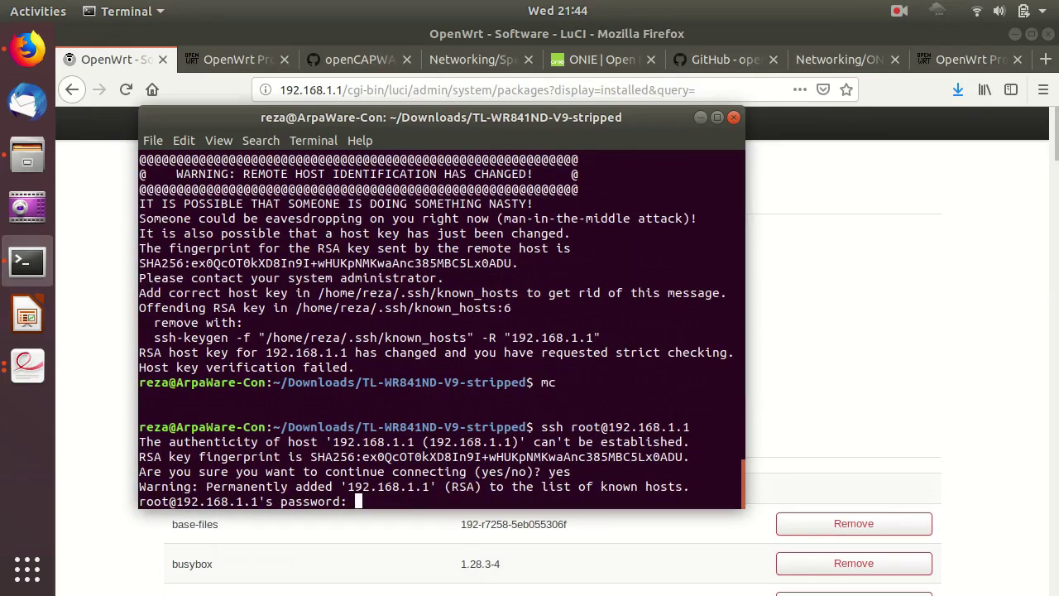
{"action": "key", "text": "Return"}
Run opkg update in the router's OpenWrt shell.
{"action": "key", "text": "Return"}
{"action": "key", "text": "Return"}
{"action": "key", "text": "Return"}
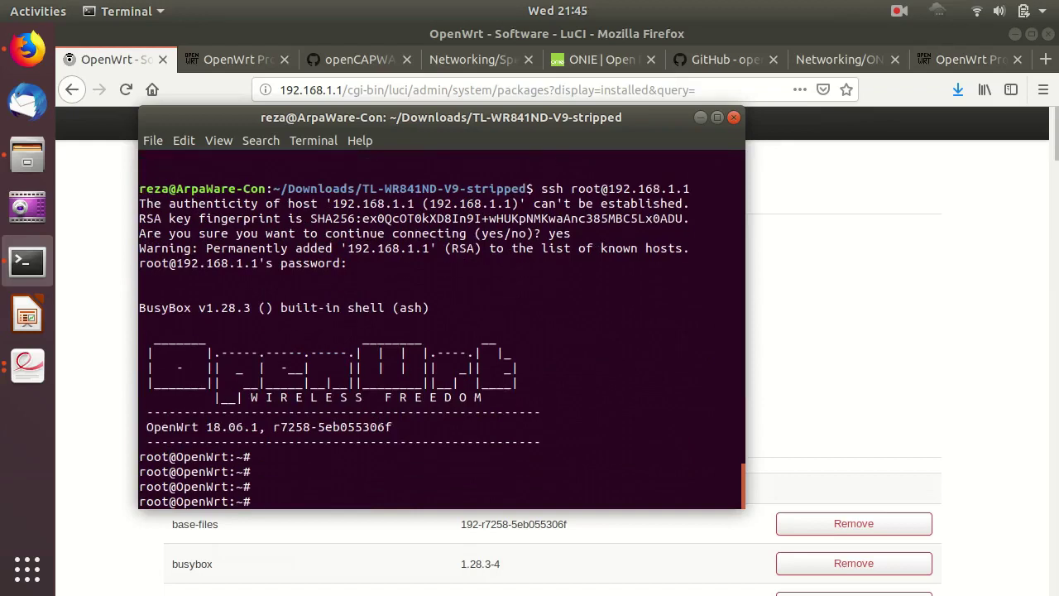
{"action": "key", "text": "Return"}
{"action": "key", "text": "Return"}
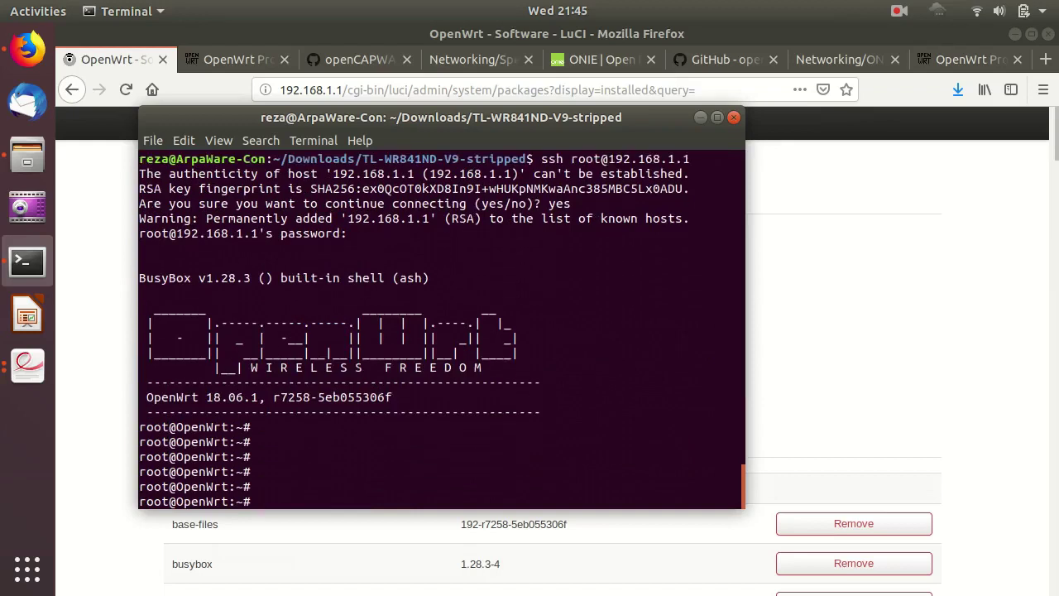
{"action": "key", "text": "Return"}
{"action": "key", "text": "Return"}
{"action": "key", "text": "Return"}
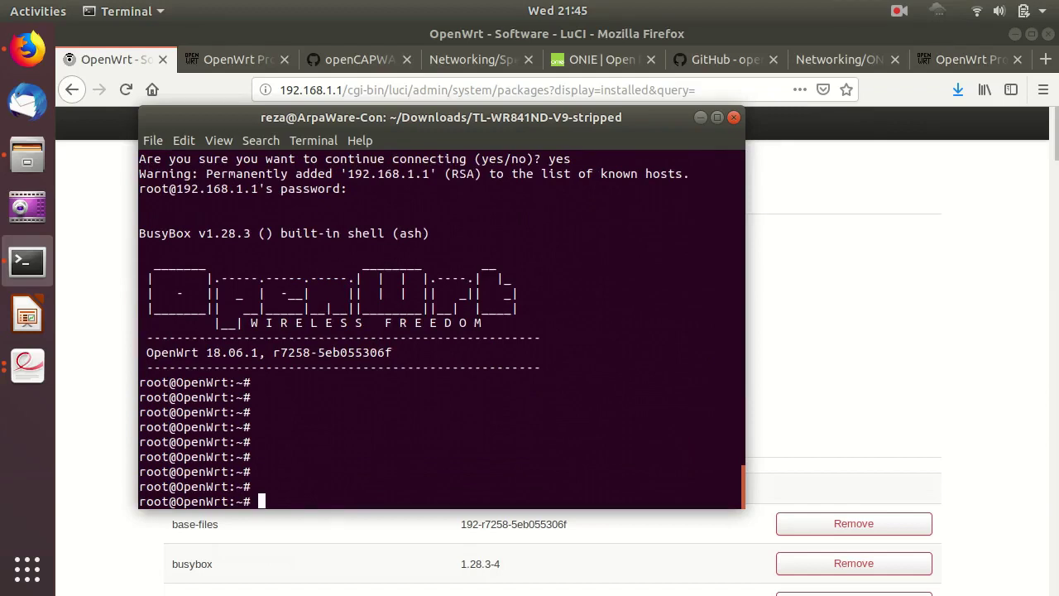
{"action": "type", "text": "opkg update"}
{"action": "key", "text": "Return"}
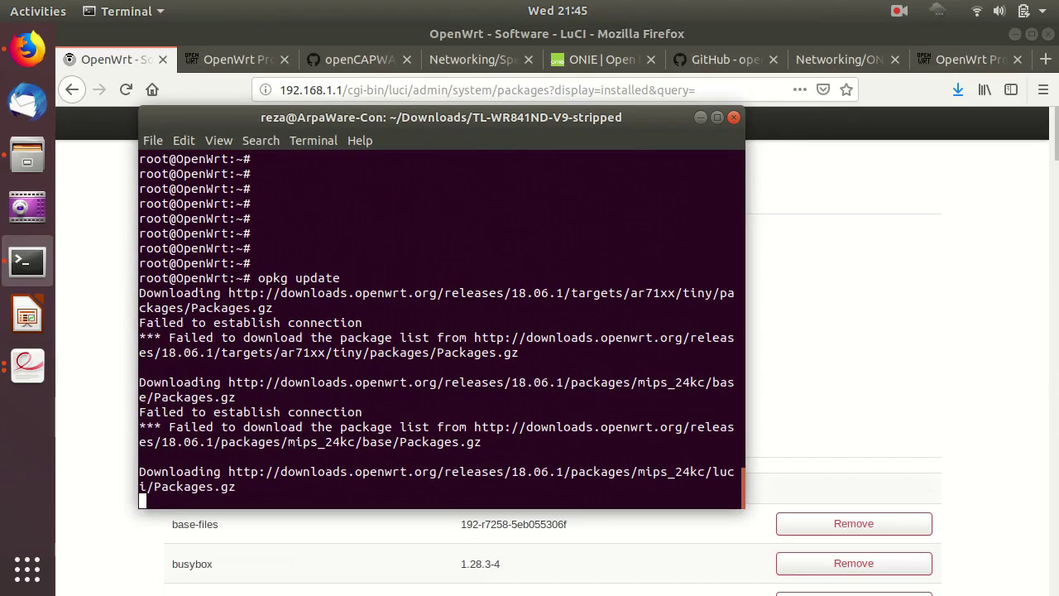
Interrupt the stalled opkg update with Ctrl+C and clear some fresh prompts.
{"action": "key", "text": "ctrl+c"}
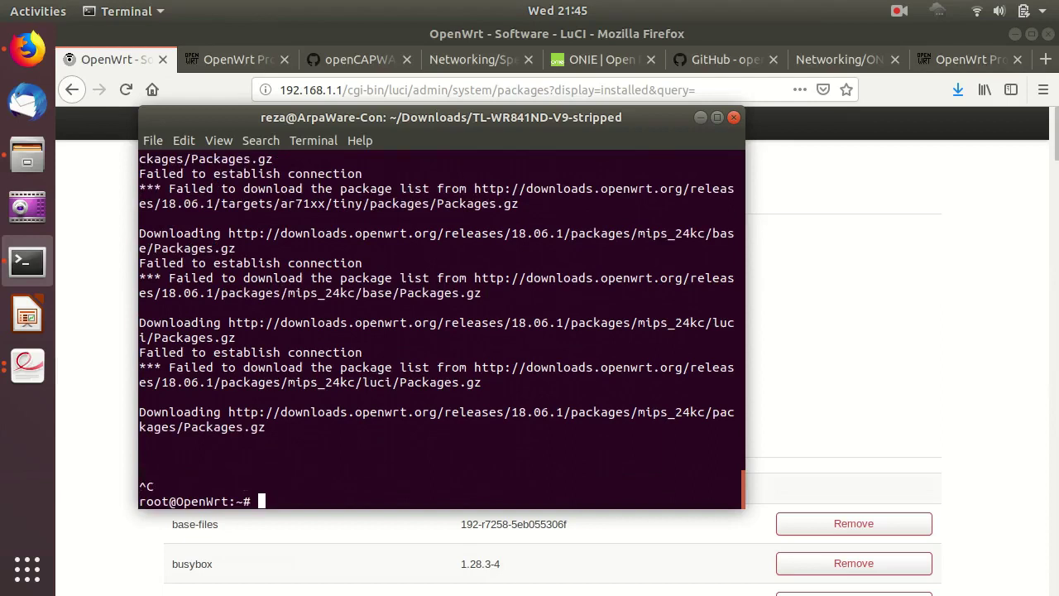
{"action": "key", "text": "Return"}
{"action": "key", "text": "Return"}
{"action": "key", "text": "Return"}
{"action": "key", "text": "Return"}
{"action": "key", "text": "Return"}
{"action": "key", "text": "Return"}
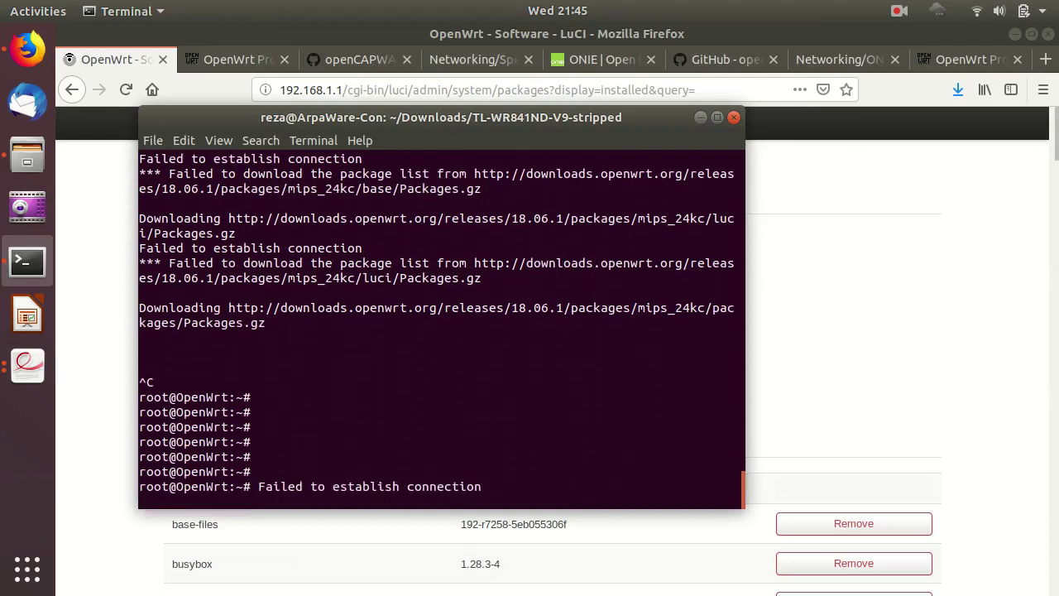
{"action": "key", "text": "Return"}
{"action": "key", "text": "Return"}
{"action": "key", "text": "Return"}
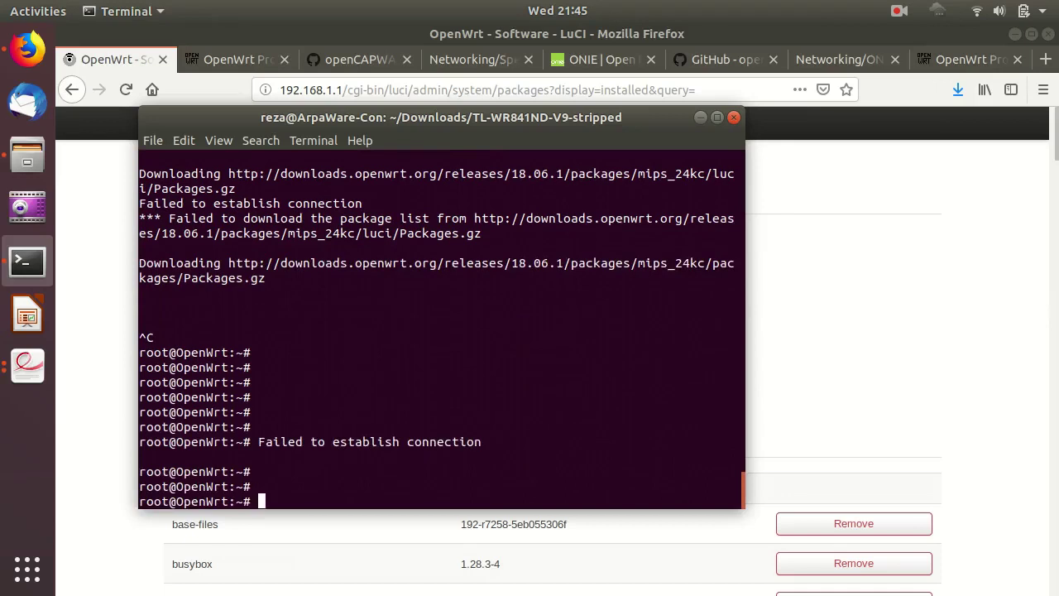
{"action": "key", "text": "Return"}
{"action": "key", "text": "Return"}
{"action": "key", "text": "Return"}
Change to the root directory and list the router's mounted filesystems with mount.
{"action": "type", "text": "cd "}
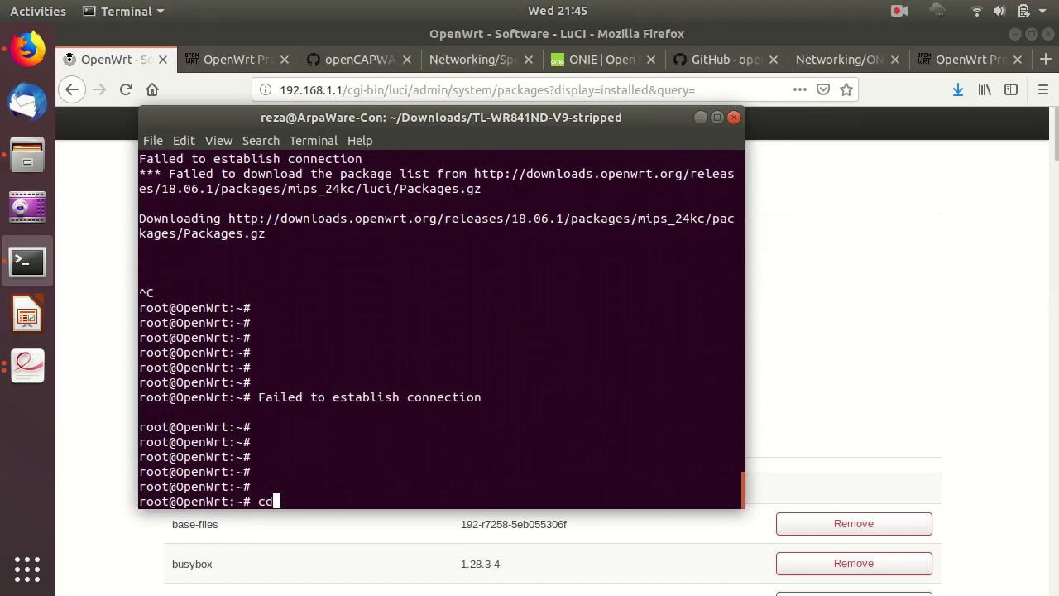
{"action": "type", "text": "/"}
{"action": "key", "text": "Return"}
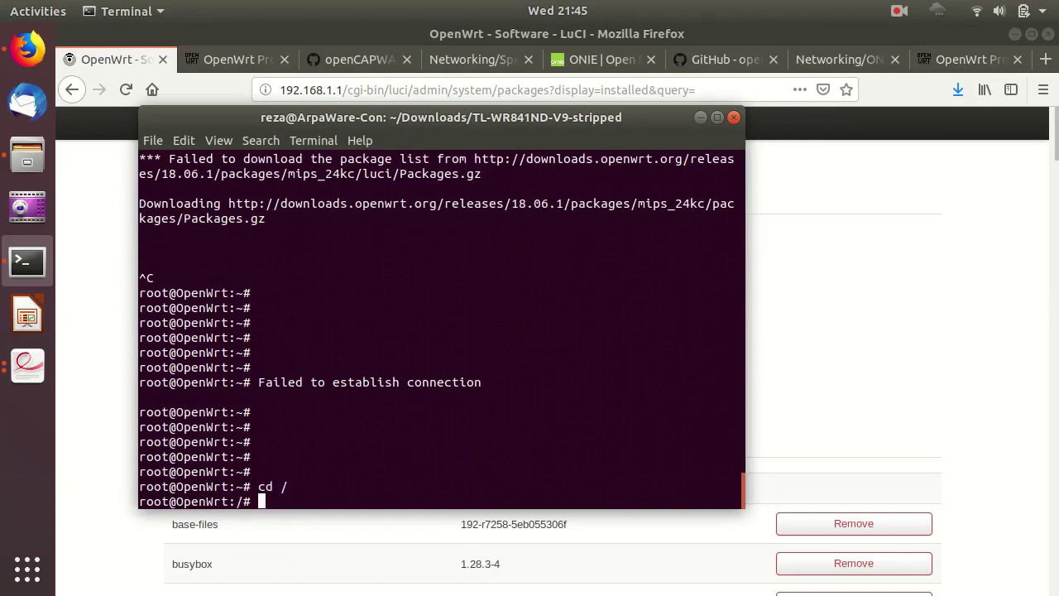
{"action": "type", "text": "mount"}
{"action": "key", "text": "Return"}
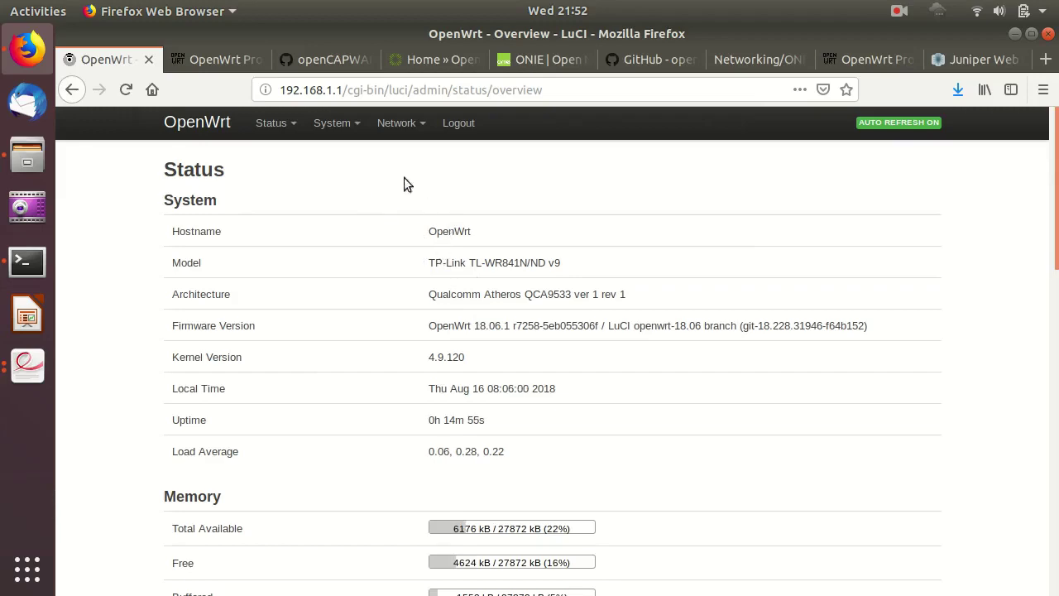
On the Open Compute Project site, open Projects > Networking, then its Specifications and Designs page.
{"action": "left_click", "coordinate": [417, 62]}
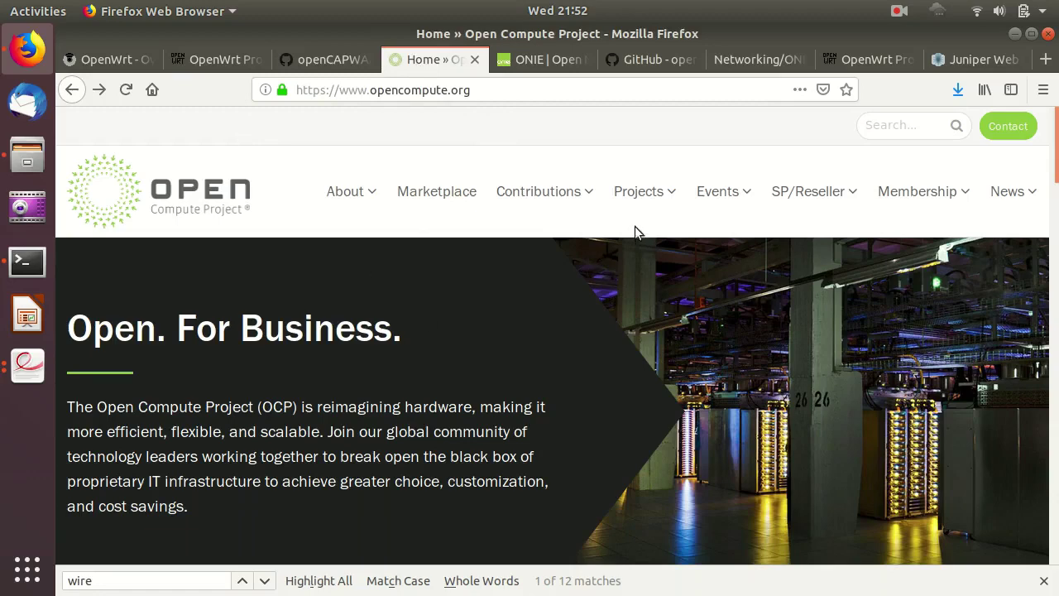
{"action": "mouse_move", "coordinate": [633, 227]}
{"action": "left_click", "coordinate": [589, 382]}
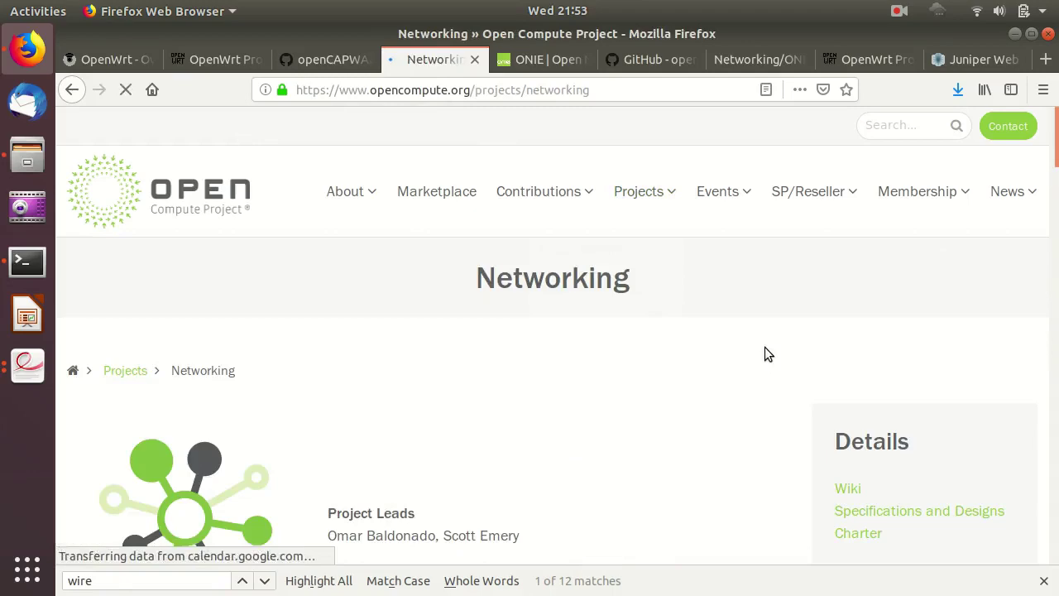
{"action": "scroll", "coordinate": [653, 368], "scroll_direction": "down", "scroll_amount": 2}
{"action": "left_click", "coordinate": [872, 420]}
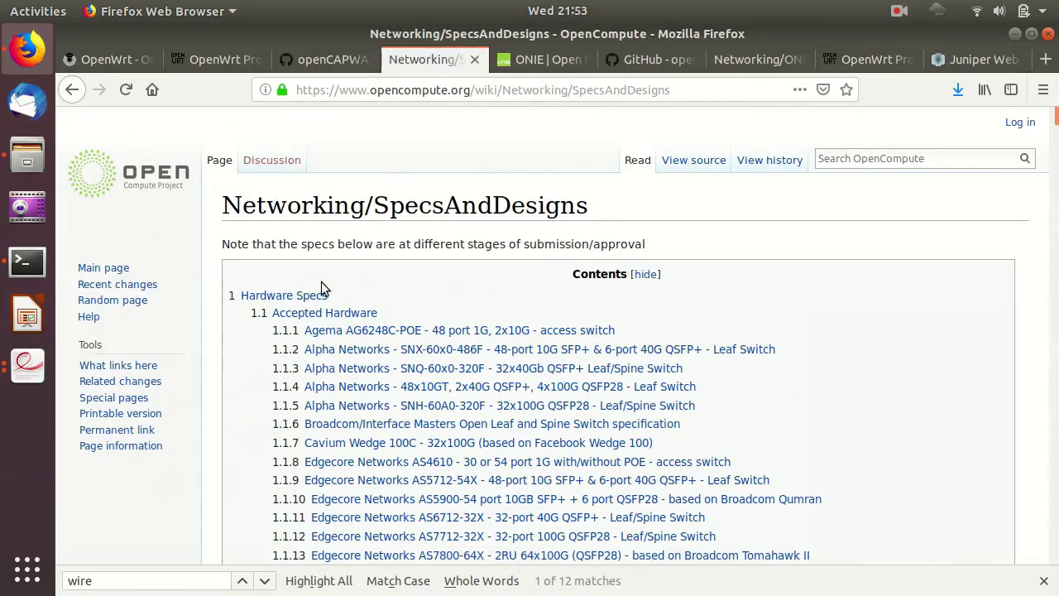
Scroll the SpecsAndDesigns table of contents until the 1.1.15 Edgecore Networks ECW5410 entry is visible.
{"action": "scroll", "coordinate": [382, 332], "scroll_direction": "down", "scroll_amount": 3}
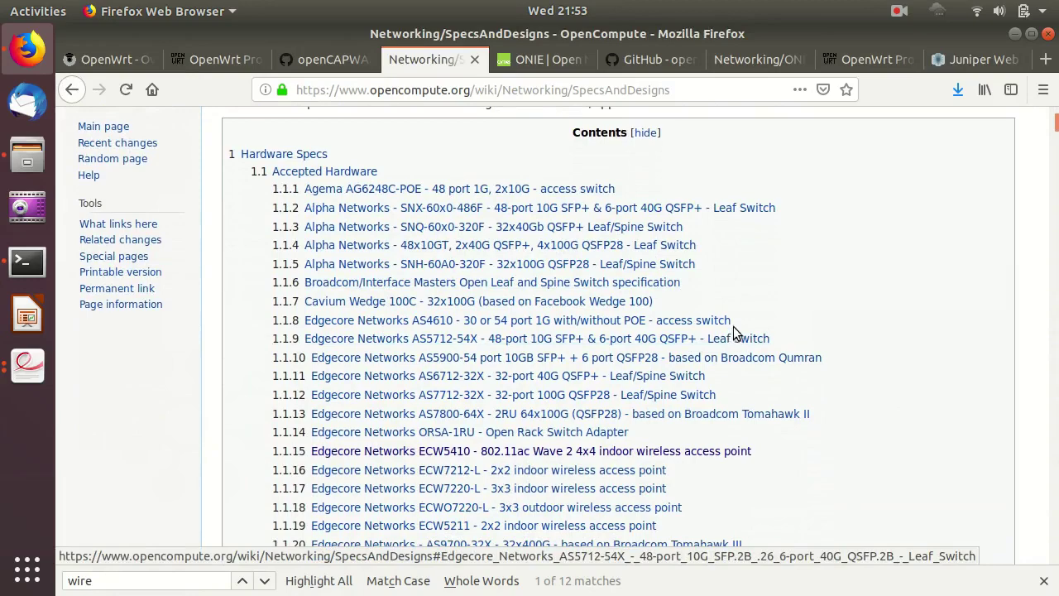
{"action": "scroll", "coordinate": [734, 331], "scroll_direction": "up", "scroll_amount": 2}
{"action": "scroll", "coordinate": [733, 331], "scroll_direction": "down", "scroll_amount": 1}
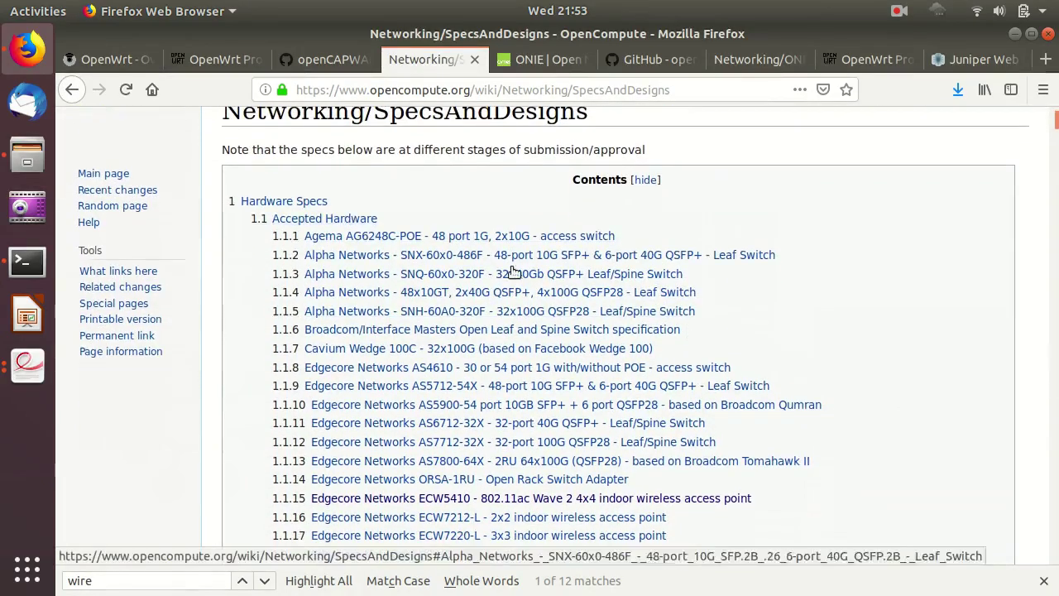
{"action": "scroll", "coordinate": [497, 282], "scroll_direction": "down", "scroll_amount": 5}
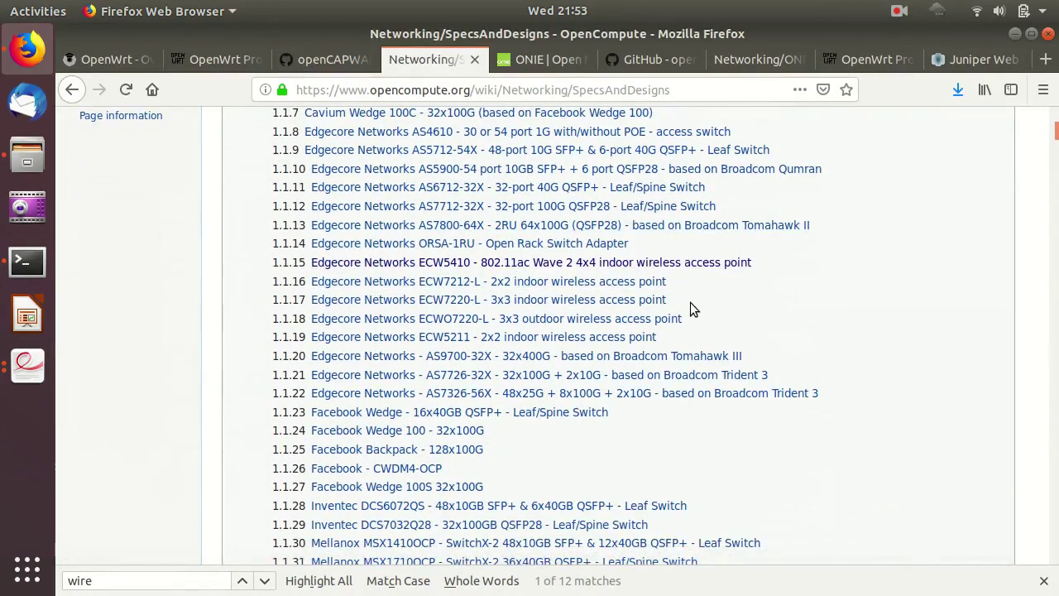
{"action": "scroll", "coordinate": [682, 303], "scroll_direction": "down", "scroll_amount": 9}
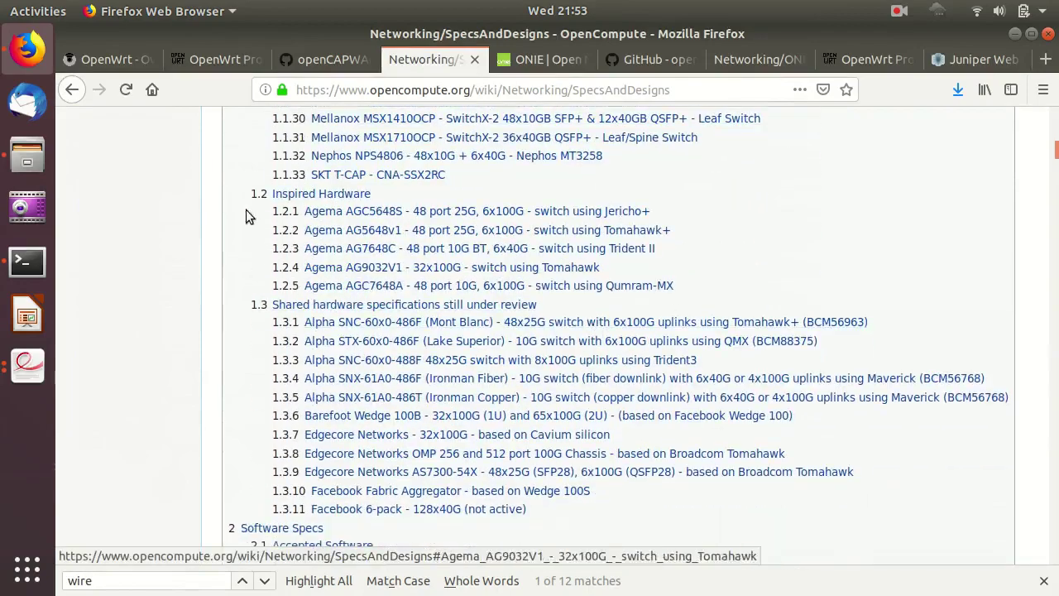
{"action": "scroll", "coordinate": [480, 357], "scroll_direction": "down", "scroll_amount": 2}
{"action": "scroll", "coordinate": [479, 357], "scroll_direction": "down", "scroll_amount": 6}
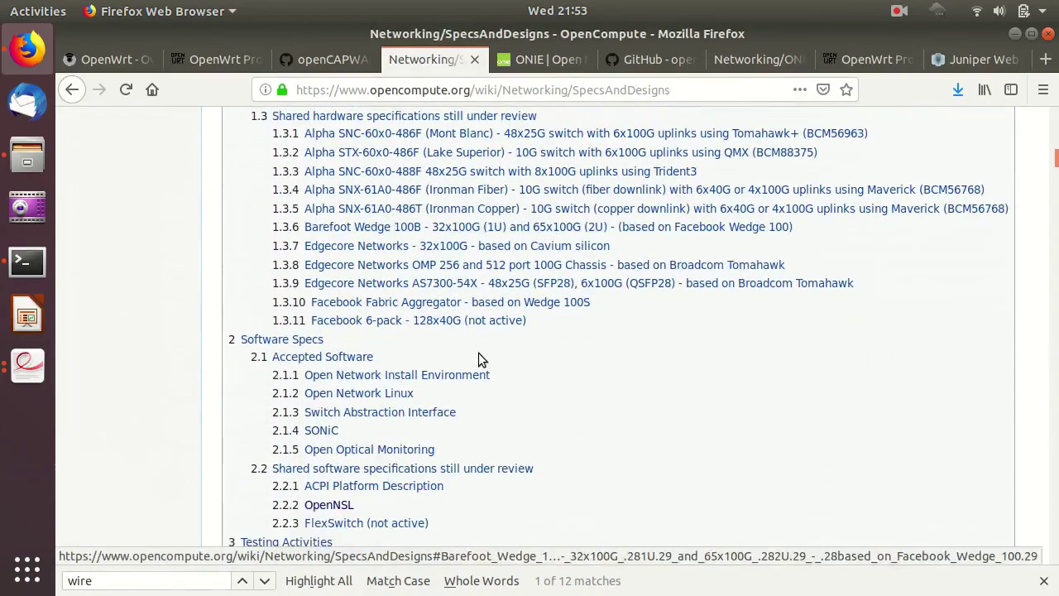
{"action": "scroll", "coordinate": [479, 358], "scroll_direction": "up", "scroll_amount": 6}
{"action": "scroll", "coordinate": [479, 357], "scroll_direction": "up", "scroll_amount": 2}
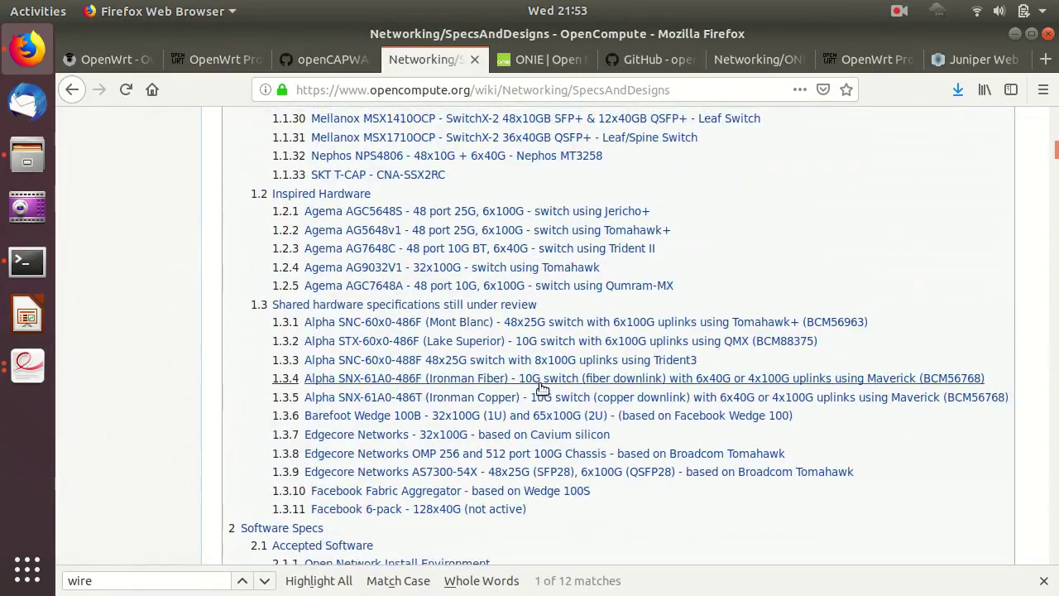
{"action": "scroll", "coordinate": [603, 418], "scroll_direction": "up", "scroll_amount": 7}
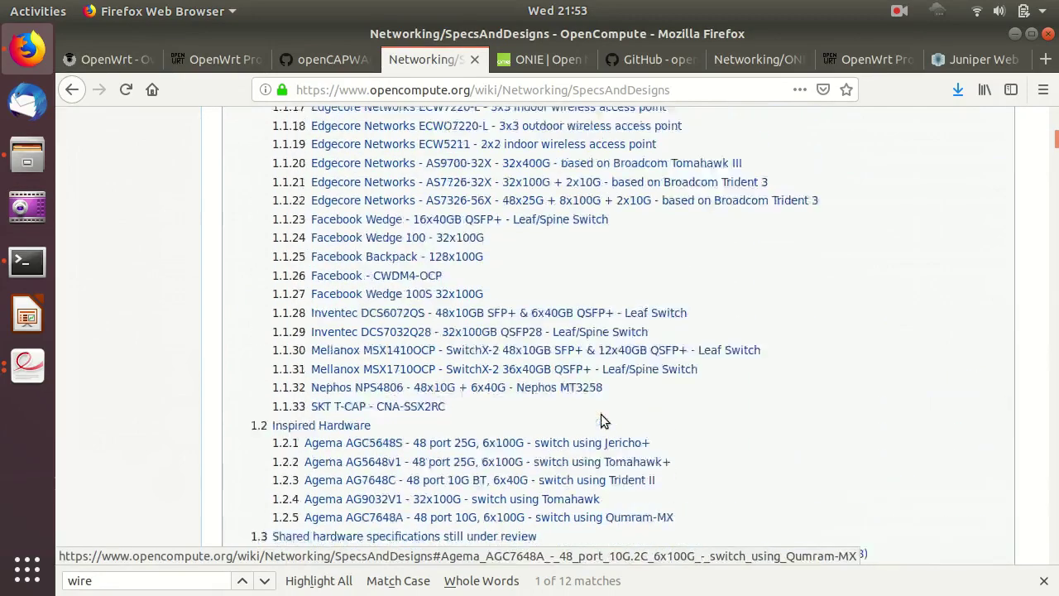
{"action": "scroll", "coordinate": [622, 412], "scroll_direction": "up", "scroll_amount": 2}
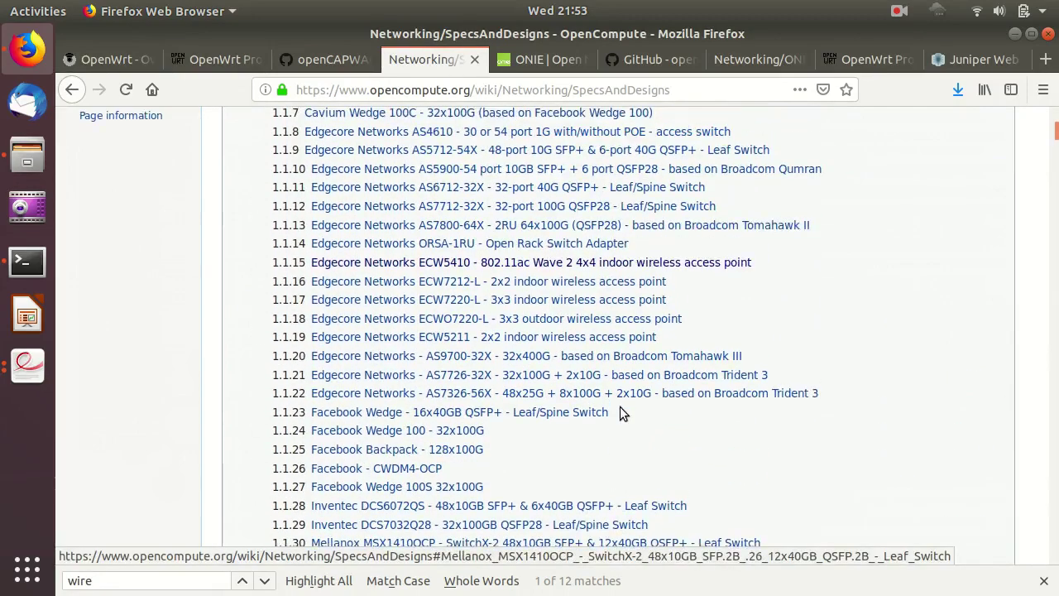
{"action": "scroll", "coordinate": [620, 408], "scroll_direction": "down", "scroll_amount": 1}
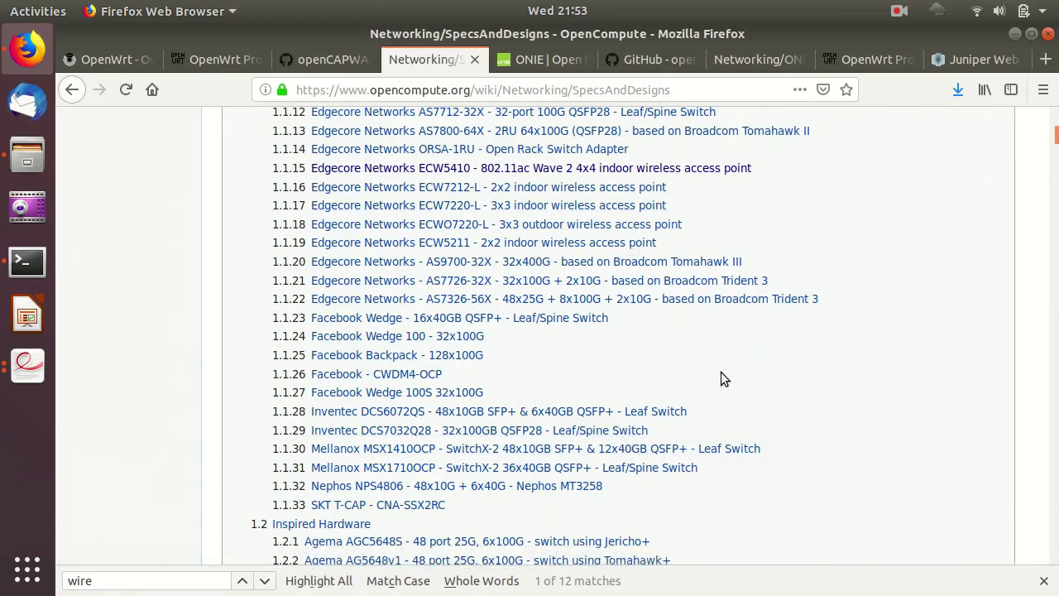
{"action": "scroll", "coordinate": [720, 379], "scroll_direction": "down", "scroll_amount": 5}
{"action": "scroll", "coordinate": [720, 379], "scroll_direction": "down", "scroll_amount": 4}
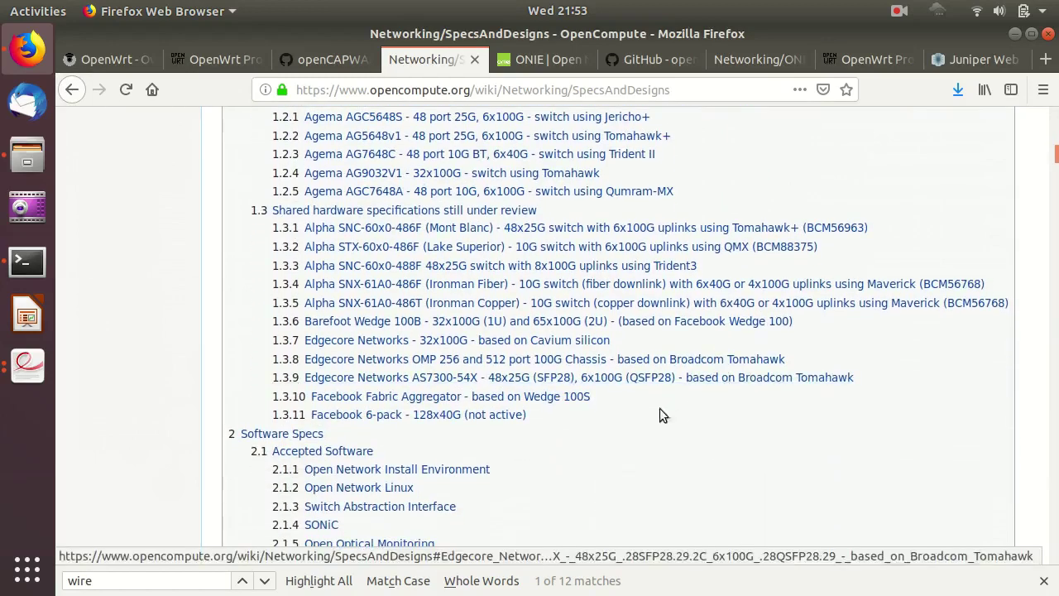
{"action": "scroll", "coordinate": [643, 420], "scroll_direction": "down", "scroll_amount": 1}
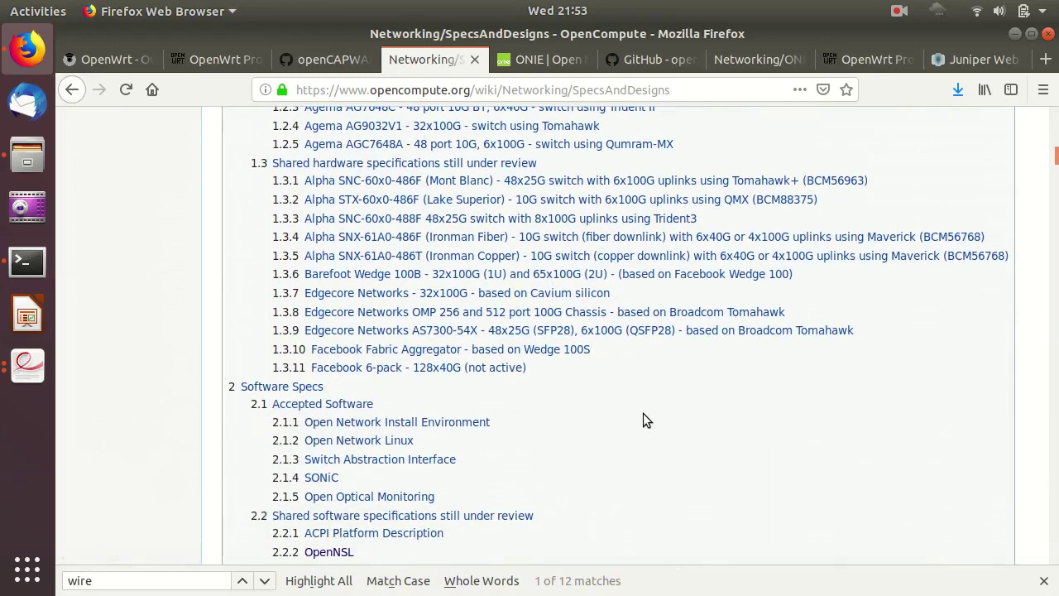
{"action": "scroll", "coordinate": [643, 419], "scroll_direction": "up", "scroll_amount": 10}
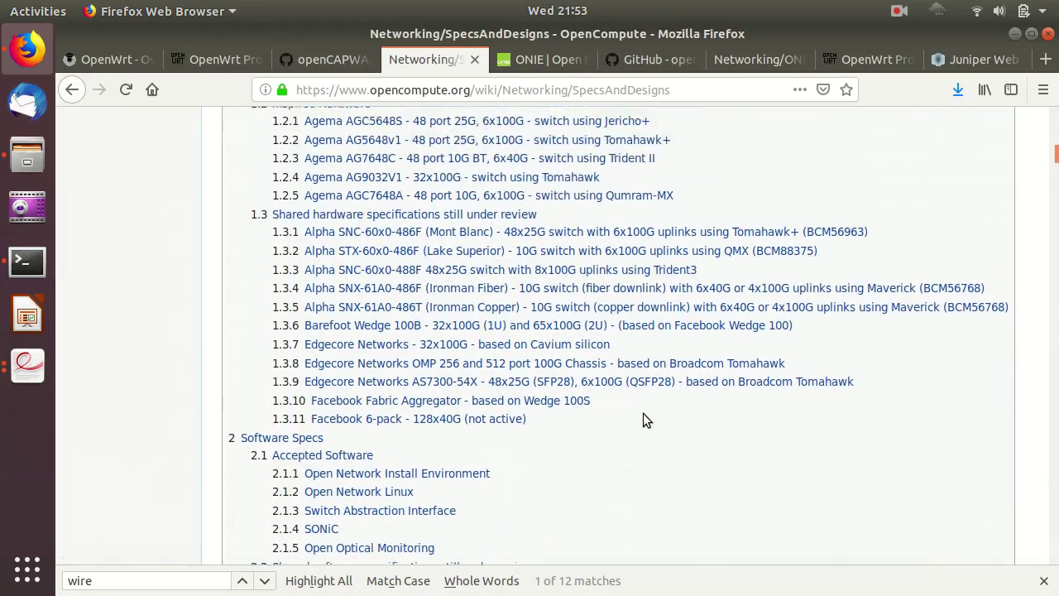
{"action": "scroll", "coordinate": [645, 419], "scroll_direction": "up", "scroll_amount": 1}
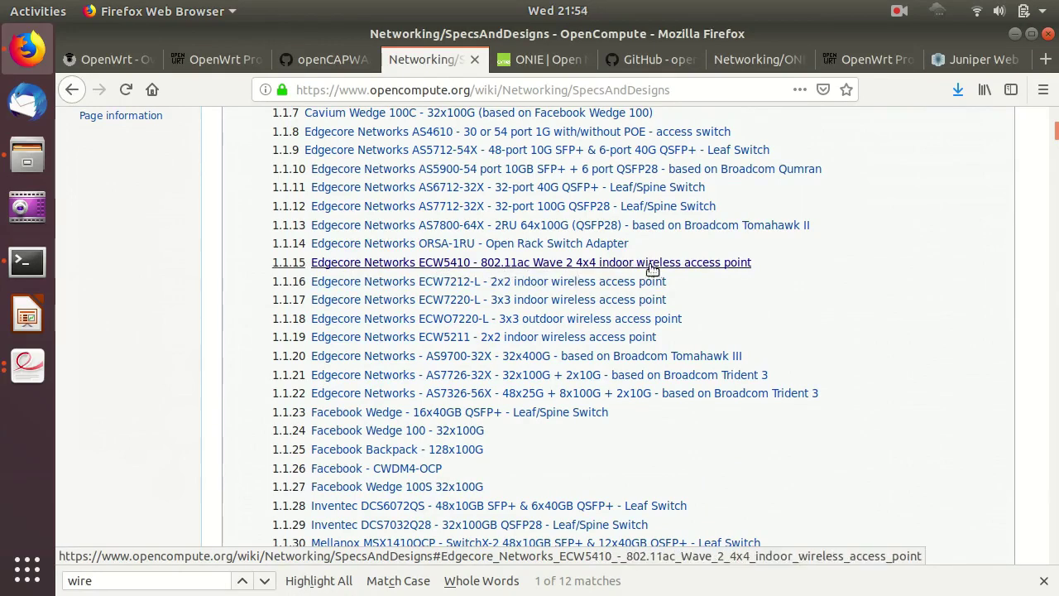
Follow the ECW5410 entry to its v1.0 spec and open EdgecoreOCPECW5410.pdf in Document Viewer.
{"action": "left_click", "coordinate": [720, 263]}
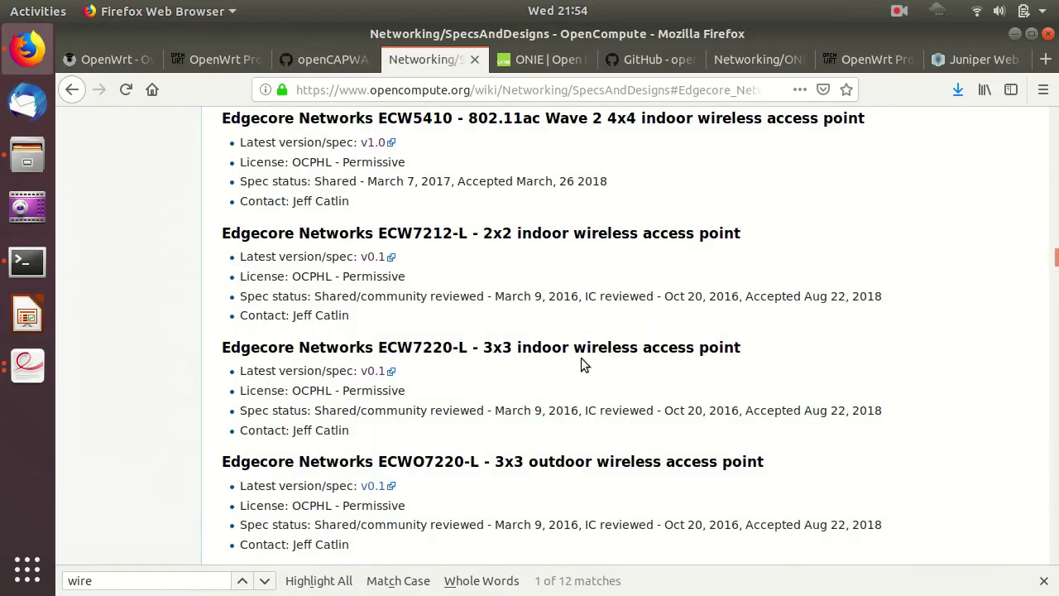
{"action": "left_click", "coordinate": [376, 145]}
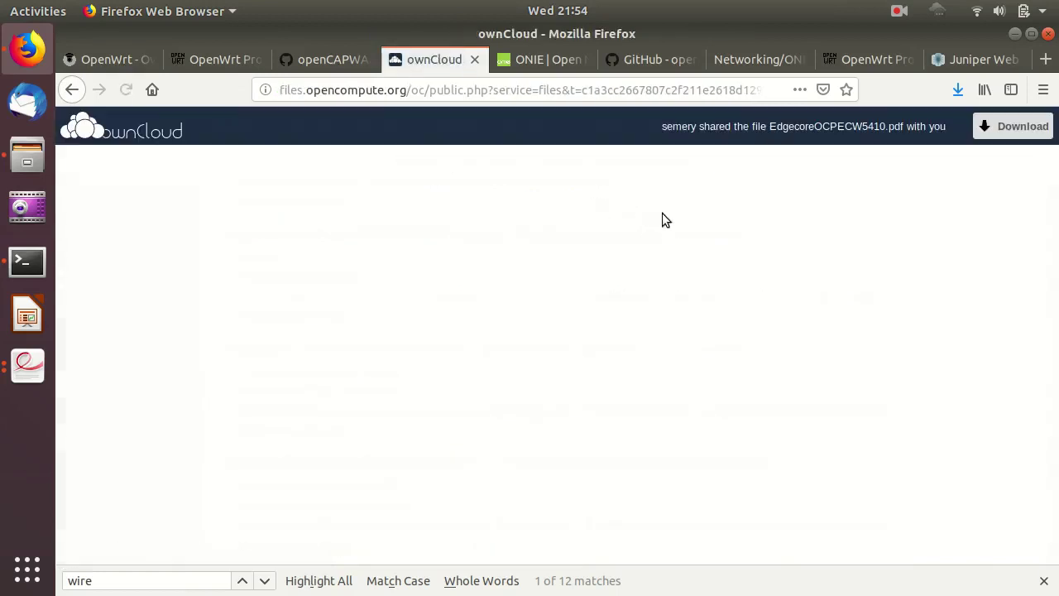
{"action": "left_click", "coordinate": [1013, 126]}
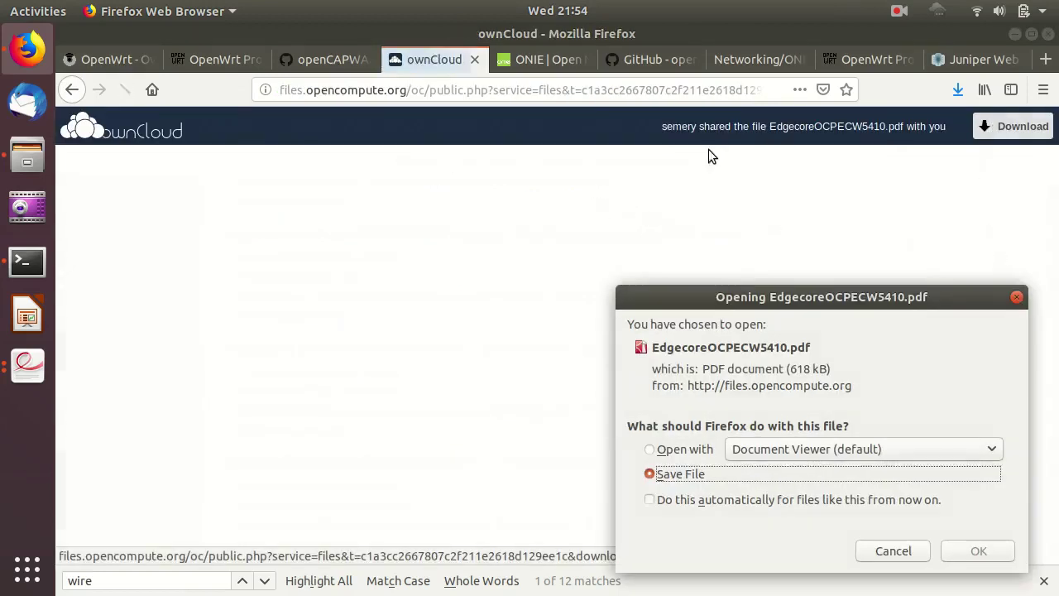
{"action": "left_click", "coordinate": [681, 449]}
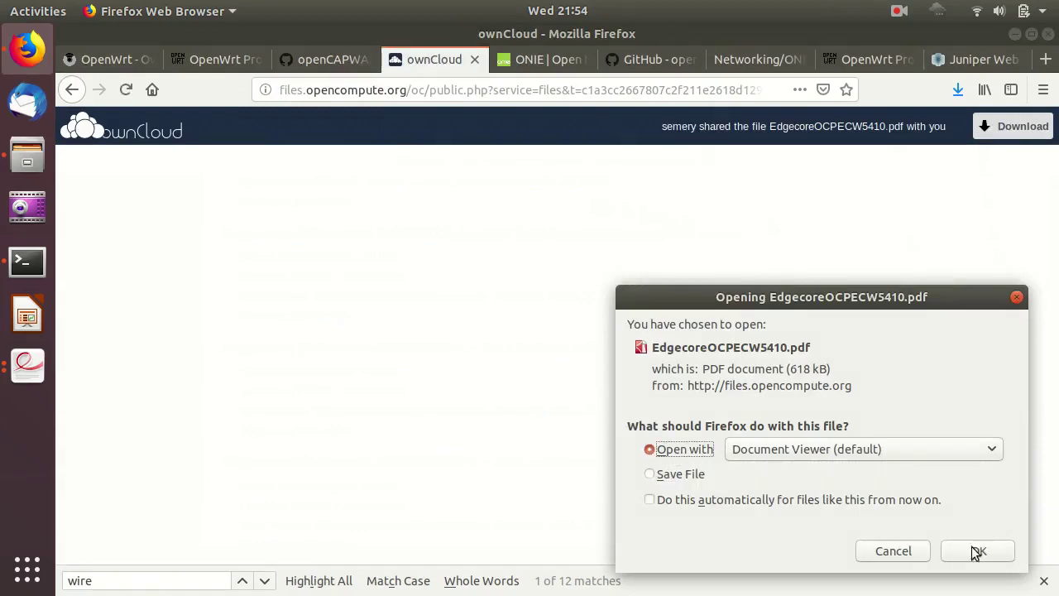
{"action": "left_click", "coordinate": [977, 550]}
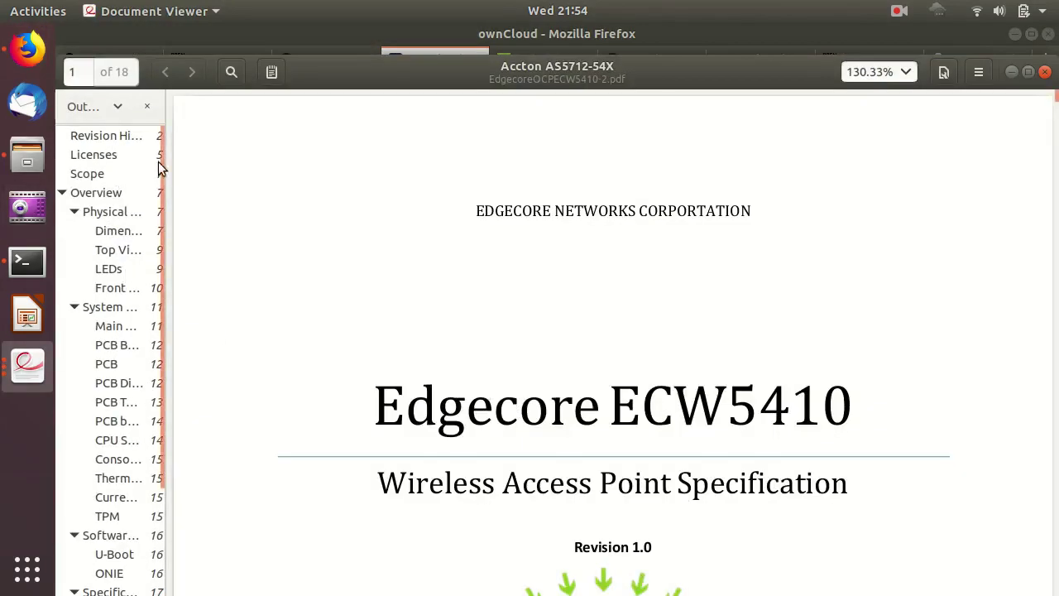
Widen the outline sidebar, jump between sections, and scroll to page 5's component table.
{"action": "left_click", "coordinate": [163, 214]}
{"action": "left_click_drag", "start_coordinate": [166, 213], "coordinate": [264, 224]}
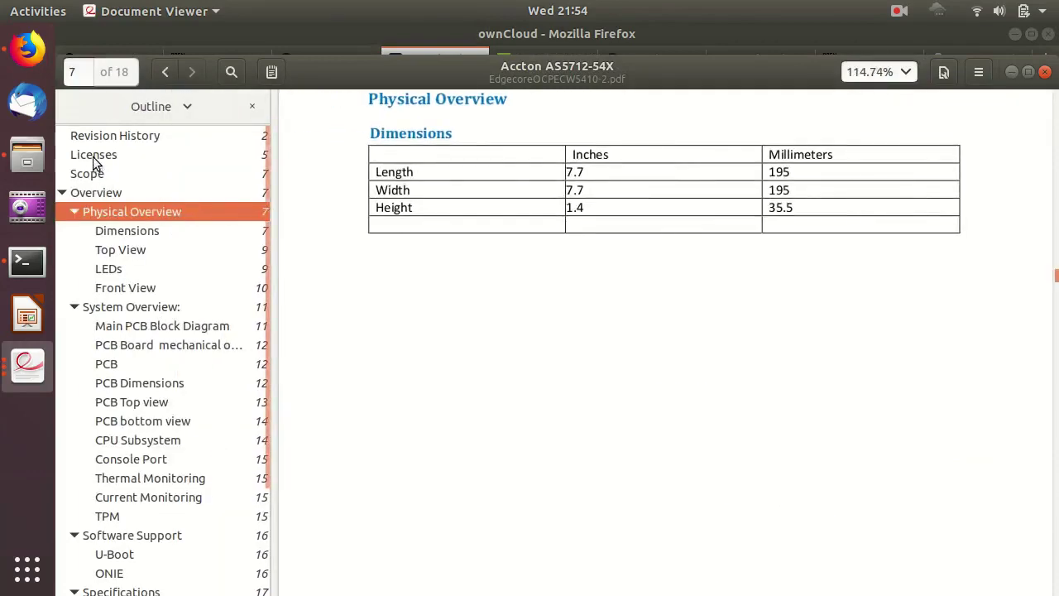
{"action": "left_click", "coordinate": [133, 134]}
{"action": "scroll", "coordinate": [611, 331], "scroll_direction": "up", "scroll_amount": 5}
{"action": "scroll", "coordinate": [610, 331], "scroll_direction": "down", "scroll_amount": 1}
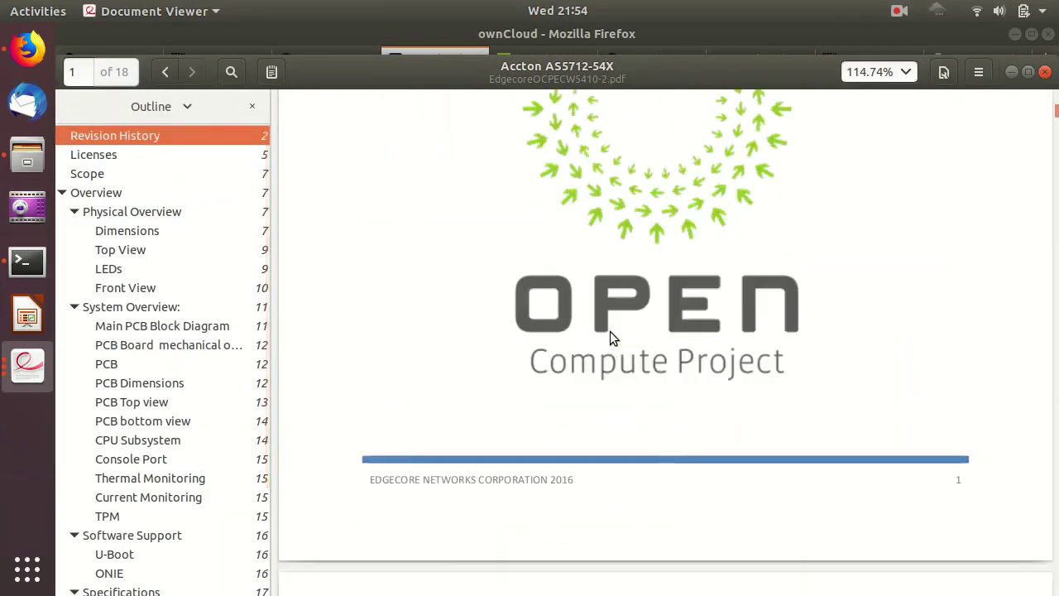
{"action": "scroll", "coordinate": [822, 333], "scroll_direction": "down", "scroll_amount": 4}
{"action": "scroll", "coordinate": [811, 331], "scroll_direction": "down", "scroll_amount": 10}
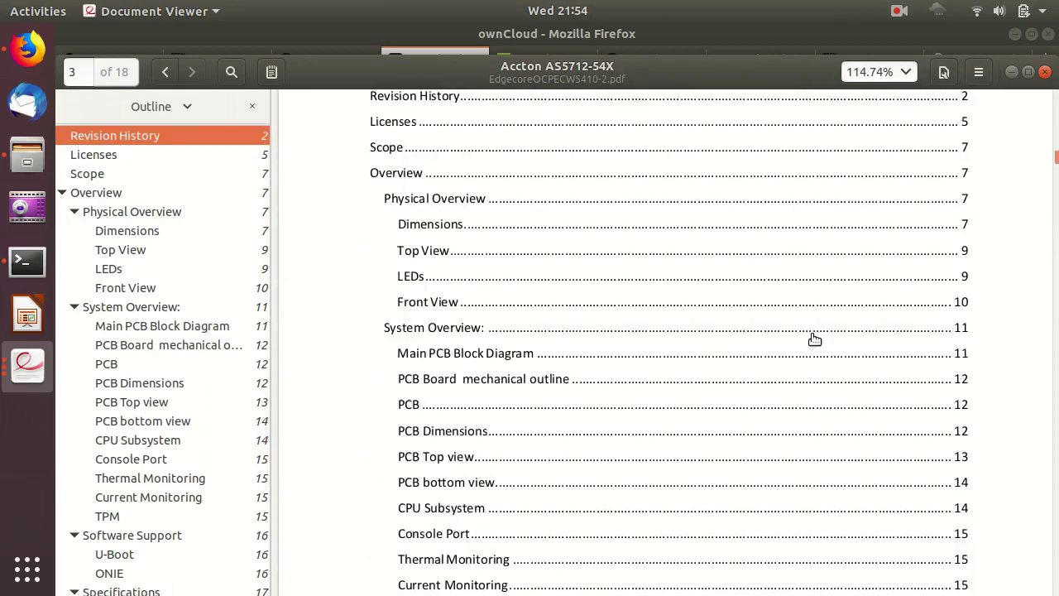
{"action": "scroll", "coordinate": [810, 335], "scroll_direction": "down", "scroll_amount": 4}
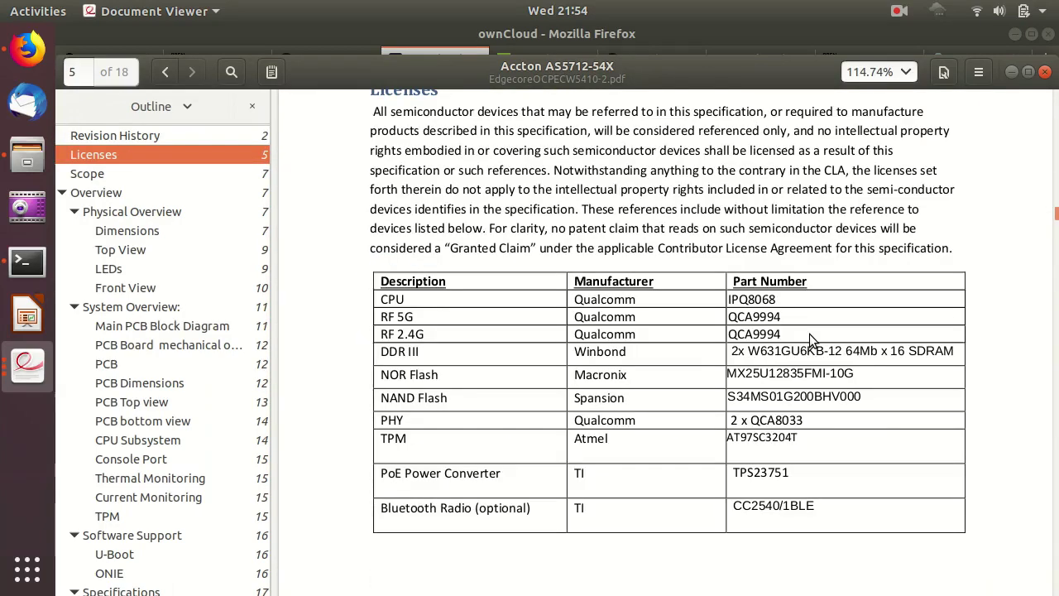
Highlight Qualcomm and other component table text, then clear the selection.
{"action": "double_click", "coordinate": [594, 299]}
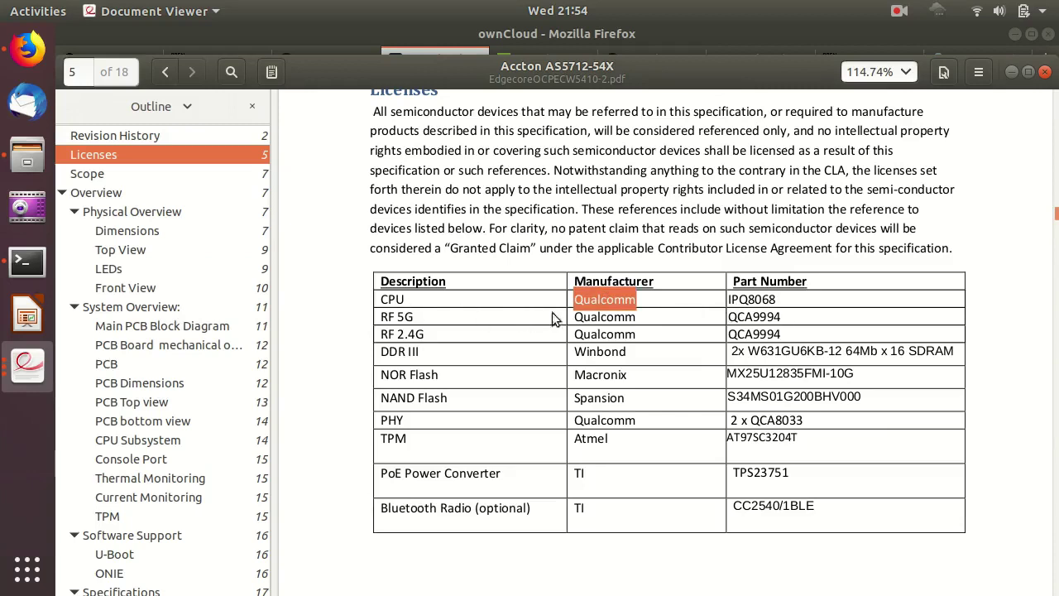
{"action": "left_click_drag", "start_coordinate": [745, 299], "coordinate": [788, 286]}
{"action": "left_click", "coordinate": [765, 327]}
{"action": "scroll", "coordinate": [807, 335], "scroll_direction": "down", "scroll_amount": 3}
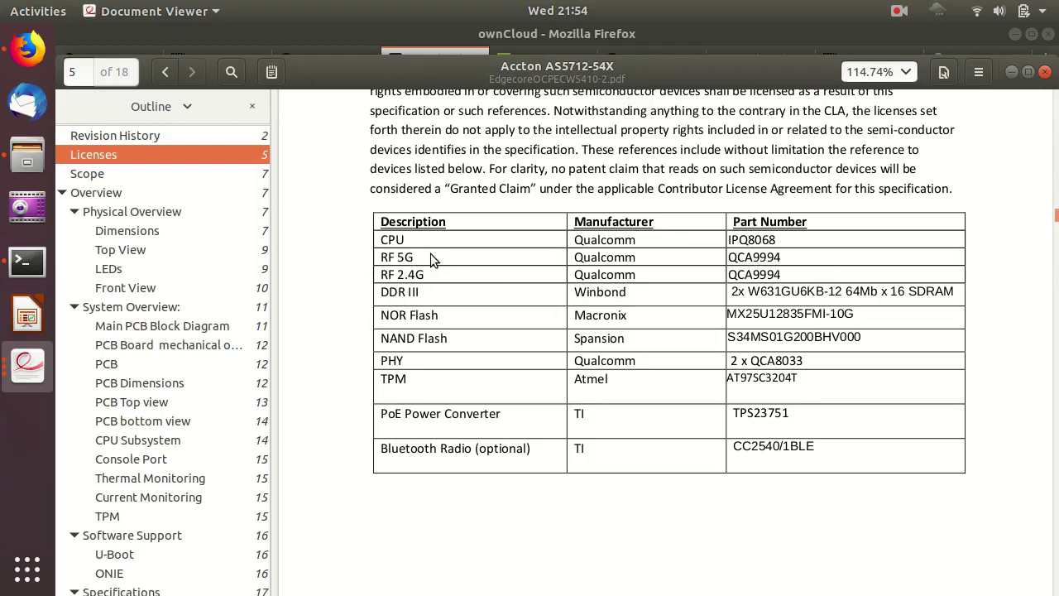
{"action": "left_click", "coordinate": [387, 260]}
Scroll through pages 6–10, past the dimension drawings and Top View, to the Front View port list.
{"action": "scroll", "coordinate": [492, 364], "scroll_direction": "down", "scroll_amount": 10}
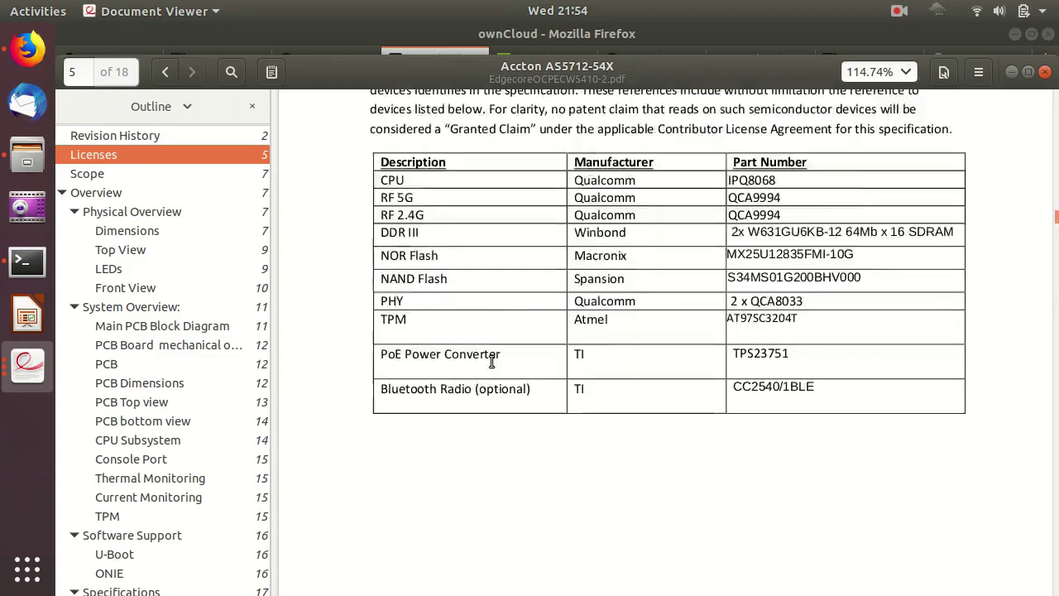
{"action": "scroll", "coordinate": [494, 366], "scroll_direction": "down", "scroll_amount": 15}
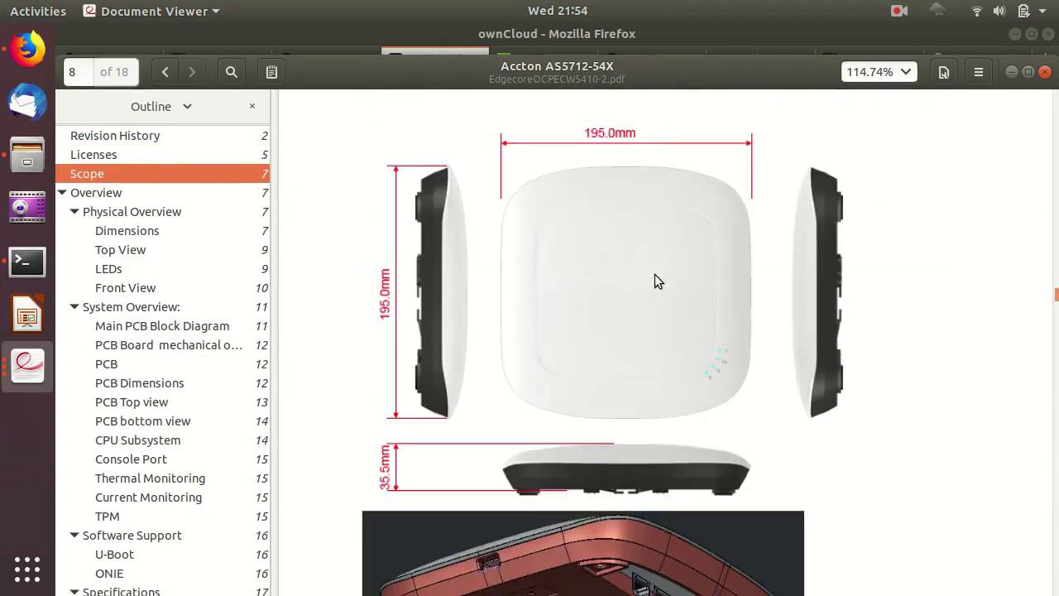
{"action": "scroll", "coordinate": [655, 276], "scroll_direction": "down", "scroll_amount": 10}
{"action": "scroll", "coordinate": [655, 278], "scroll_direction": "up", "scroll_amount": 6}
{"action": "scroll", "coordinate": [656, 278], "scroll_direction": "down", "scroll_amount": 9}
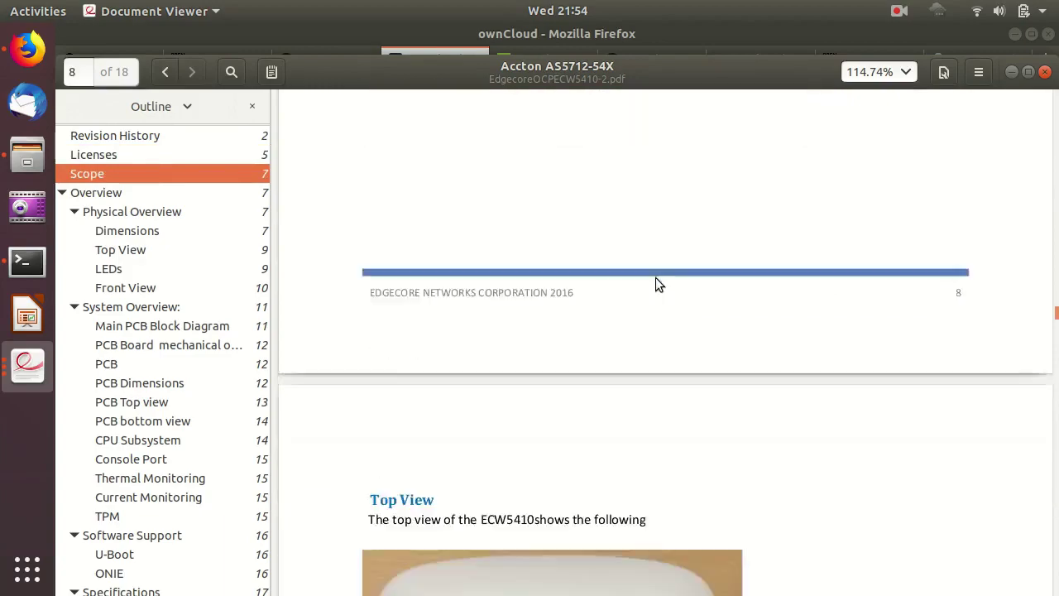
{"action": "scroll", "coordinate": [656, 277], "scroll_direction": "down", "scroll_amount": 15}
{"action": "scroll", "coordinate": [656, 277], "scroll_direction": "down", "scroll_amount": 8}
{"action": "scroll", "coordinate": [655, 277], "scroll_direction": "up", "scroll_amount": 10}
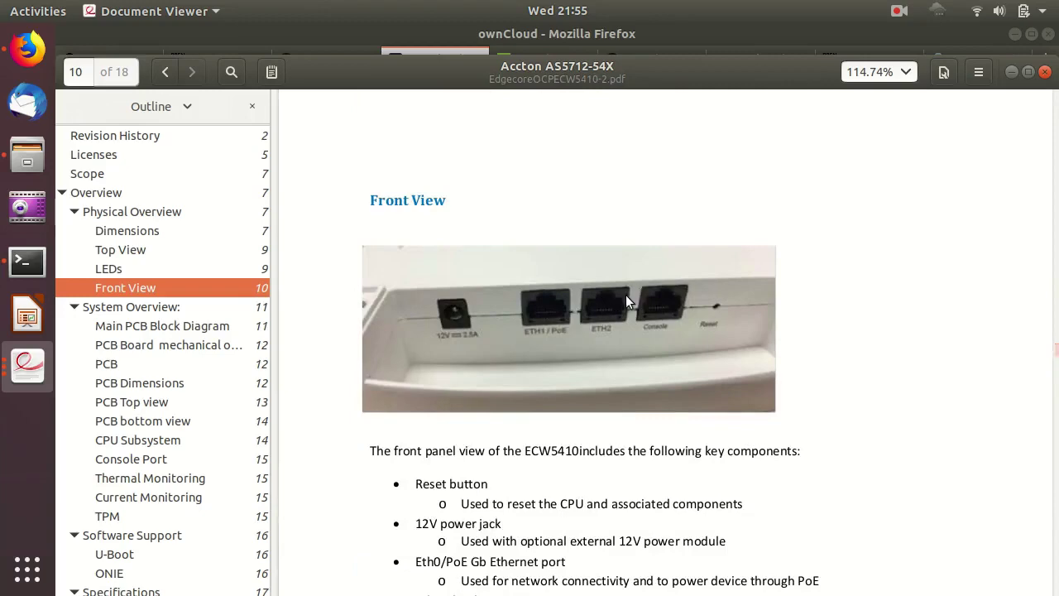
{"action": "scroll", "coordinate": [626, 295], "scroll_direction": "down", "scroll_amount": 2}
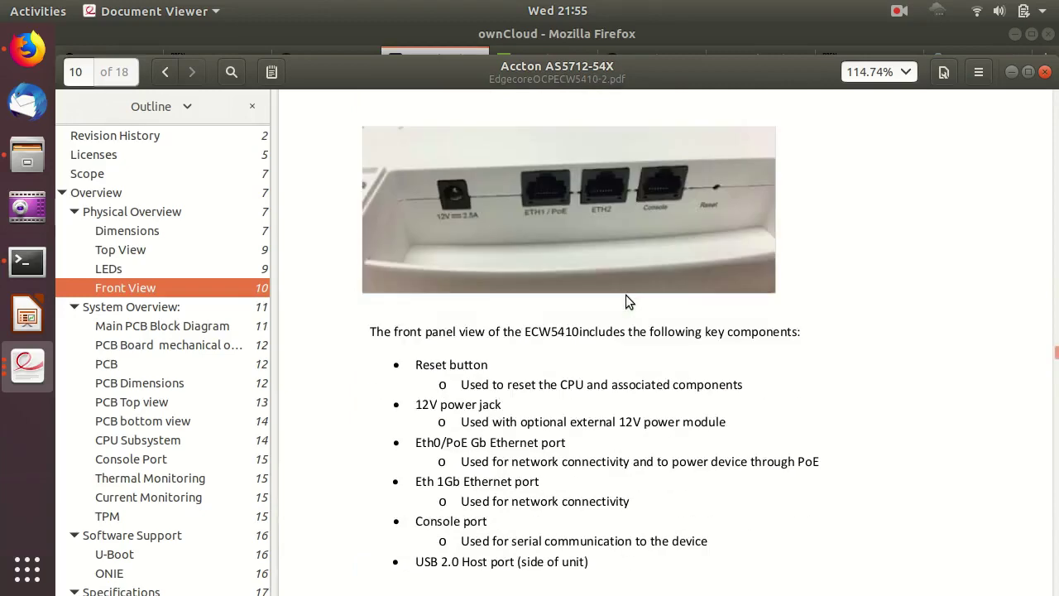
{"action": "scroll", "coordinate": [626, 294], "scroll_direction": "up", "scroll_amount": 2}
{"action": "scroll", "coordinate": [625, 296], "scroll_direction": "down", "scroll_amount": 1}
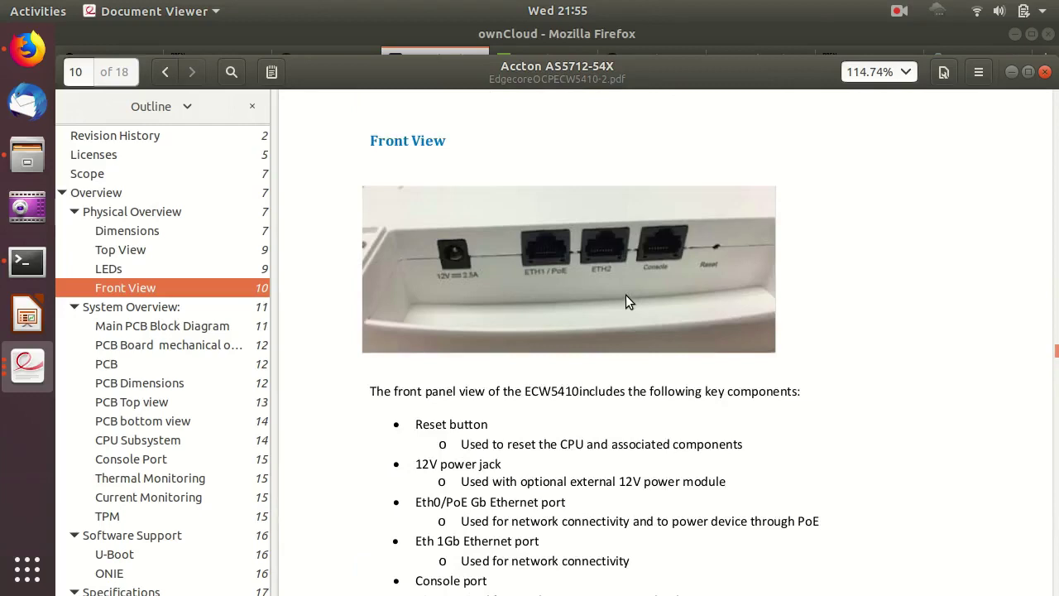
{"action": "scroll", "coordinate": [625, 296], "scroll_direction": "down", "scroll_amount": 1}
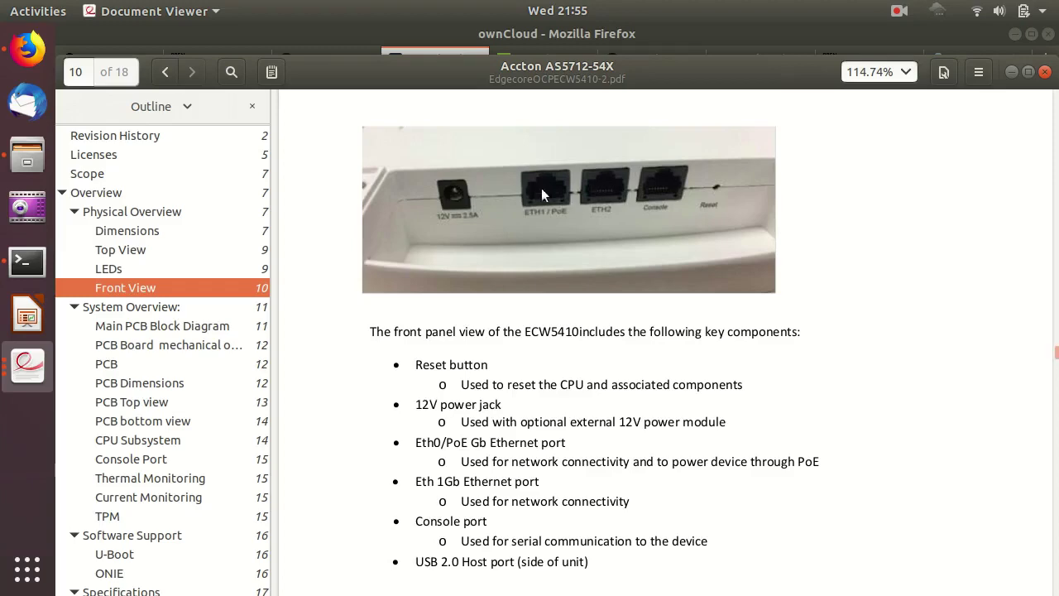
{"action": "scroll", "coordinate": [614, 285], "scroll_direction": "down", "scroll_amount": 14}
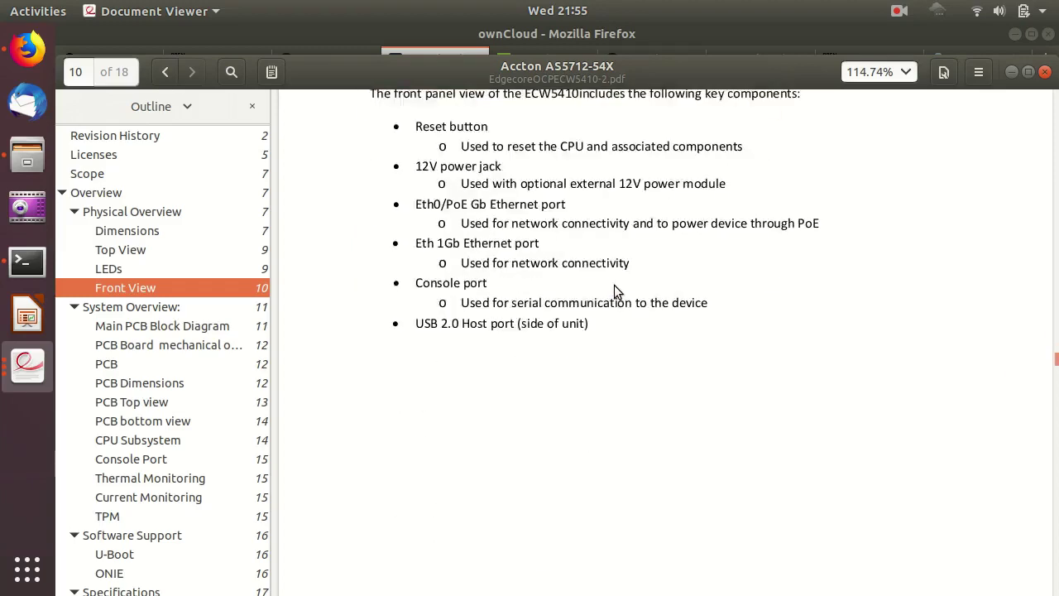
Scroll from the page 11 block diagram past the PCB views to page 15's Current Monitoring and TPM sections.
{"action": "scroll", "coordinate": [614, 292], "scroll_direction": "down", "scroll_amount": 5}
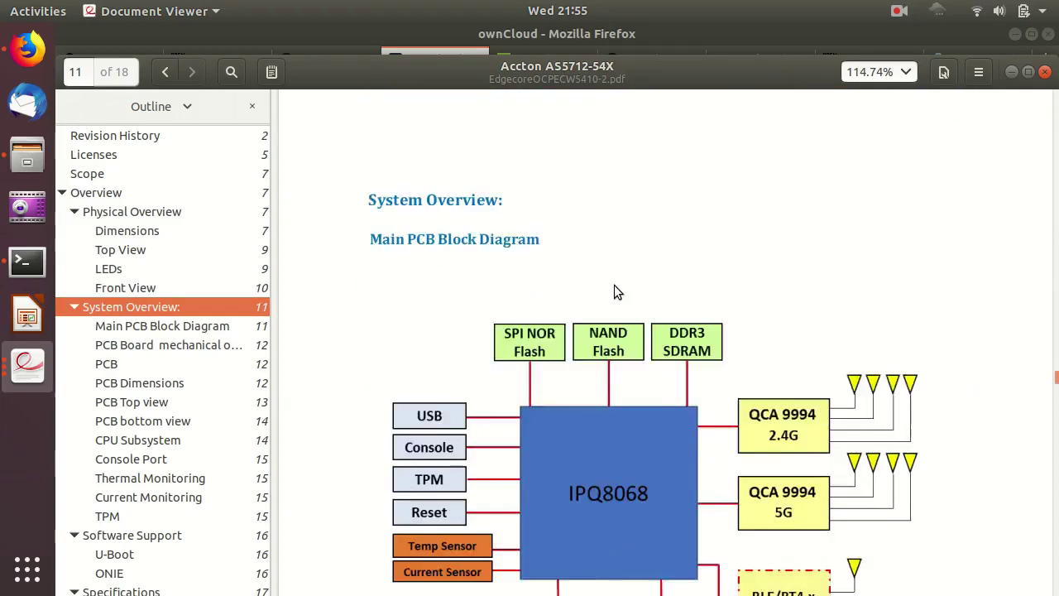
{"action": "scroll", "coordinate": [464, 248], "scroll_direction": "up", "scroll_amount": 3}
{"action": "scroll", "coordinate": [764, 267], "scroll_direction": "down", "scroll_amount": 6}
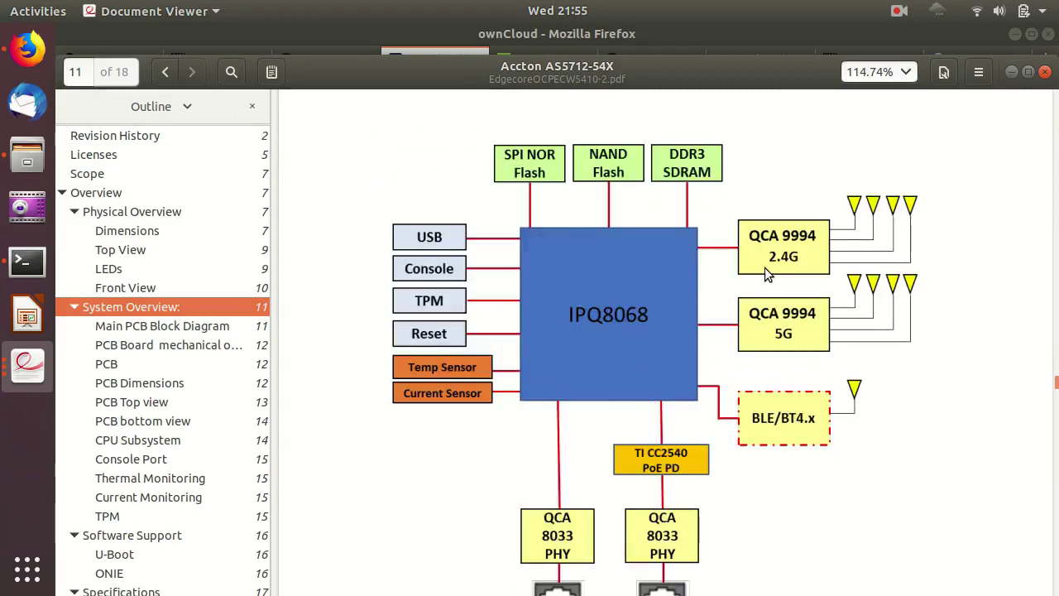
{"action": "scroll", "coordinate": [842, 291], "scroll_direction": "up", "scroll_amount": 2}
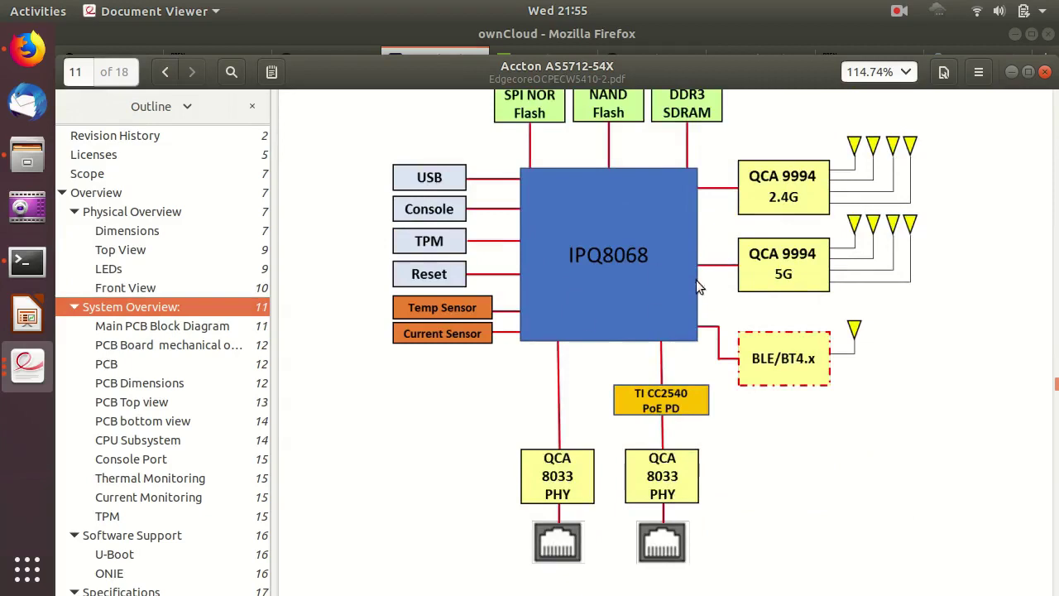
{"action": "scroll", "coordinate": [681, 258], "scroll_direction": "up", "scroll_amount": 1}
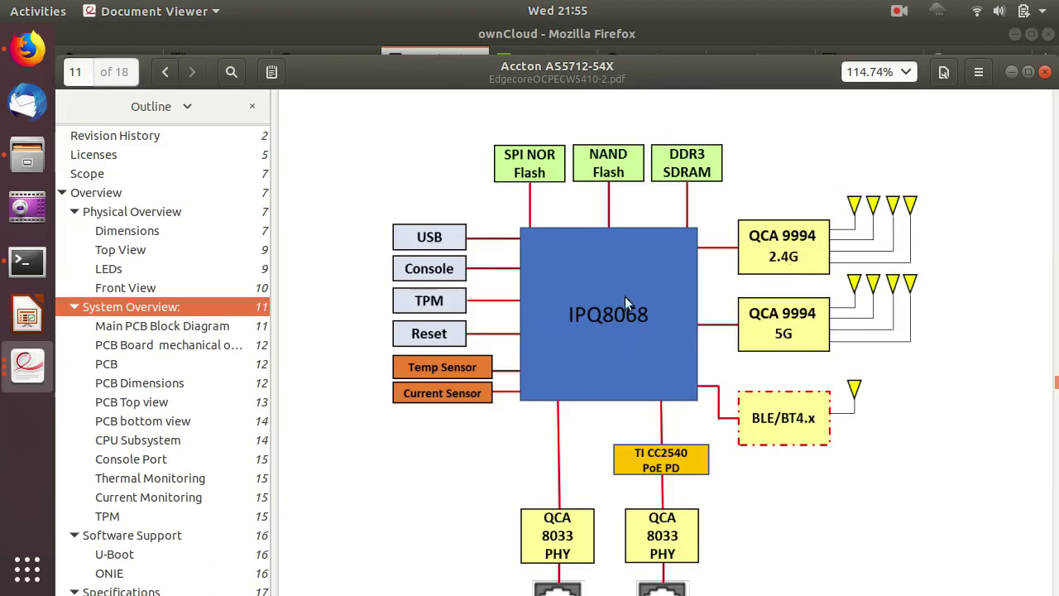
{"action": "scroll", "coordinate": [583, 297], "scroll_direction": "down", "scroll_amount": 5}
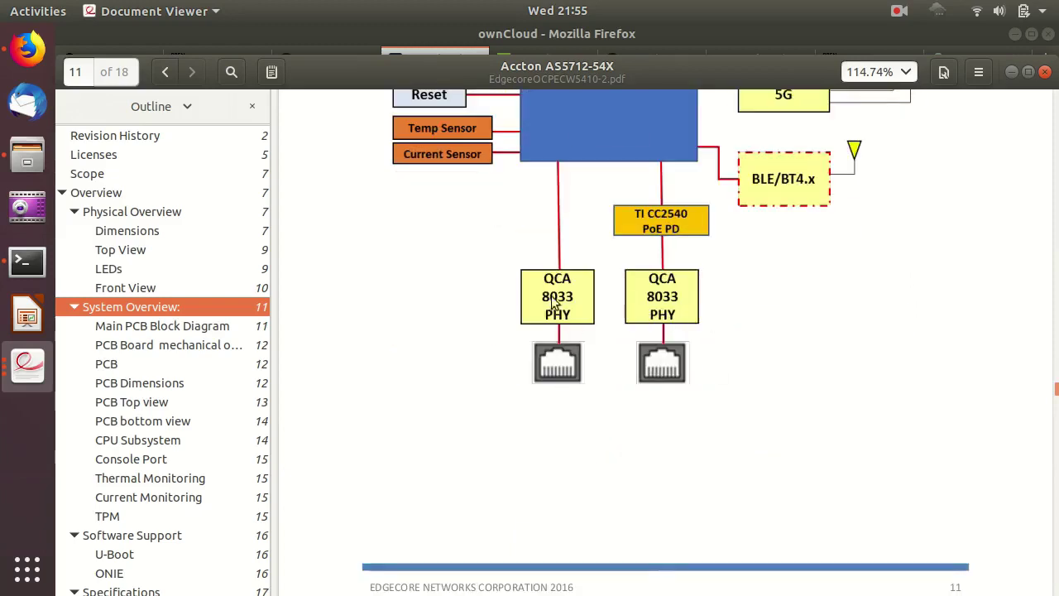
{"action": "scroll", "coordinate": [658, 331], "scroll_direction": "down", "scroll_amount": 13}
{"action": "scroll", "coordinate": [658, 331], "scroll_direction": "down", "scroll_amount": 19}
{"action": "scroll", "coordinate": [599, 363], "scroll_direction": "down", "scroll_amount": 5}
{"action": "scroll", "coordinate": [599, 363], "scroll_direction": "down", "scroll_amount": 4}
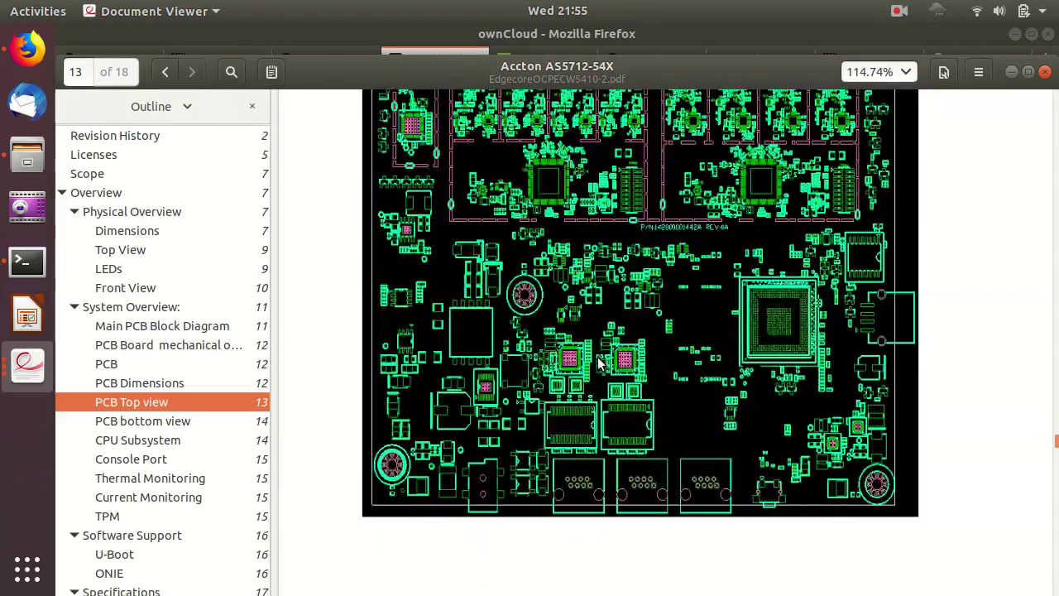
{"action": "scroll", "coordinate": [600, 360], "scroll_direction": "up", "scroll_amount": 5}
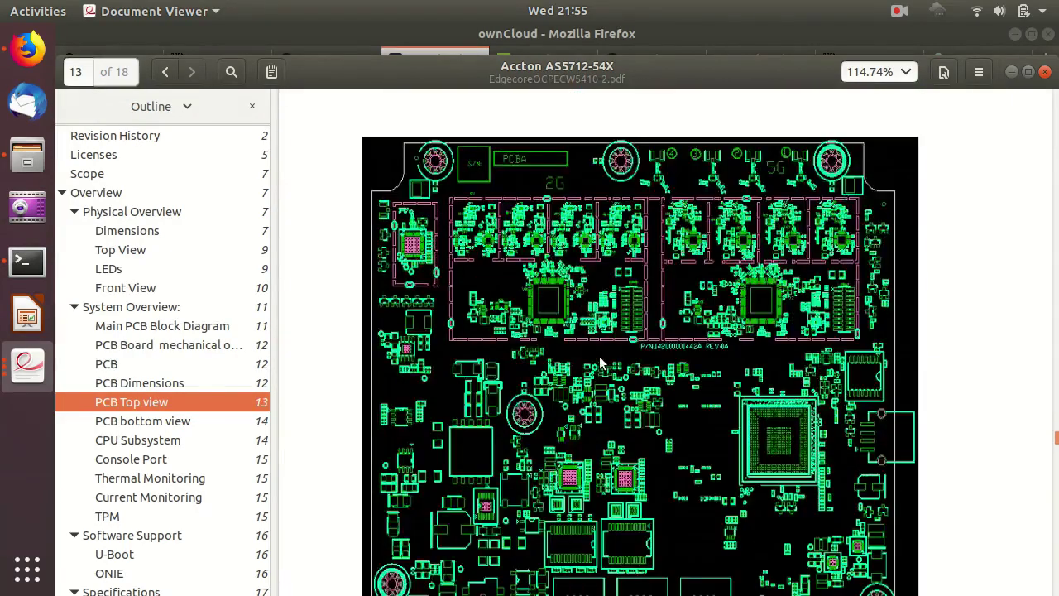
{"action": "scroll", "coordinate": [599, 361], "scroll_direction": "down", "scroll_amount": 15}
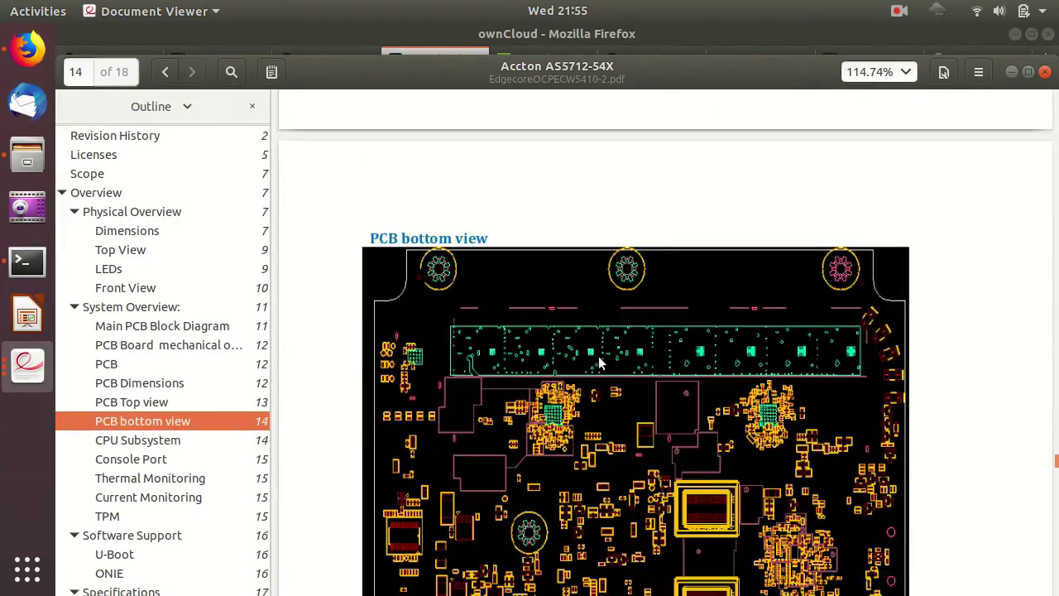
{"action": "scroll", "coordinate": [600, 362], "scroll_direction": "down", "scroll_amount": 3}
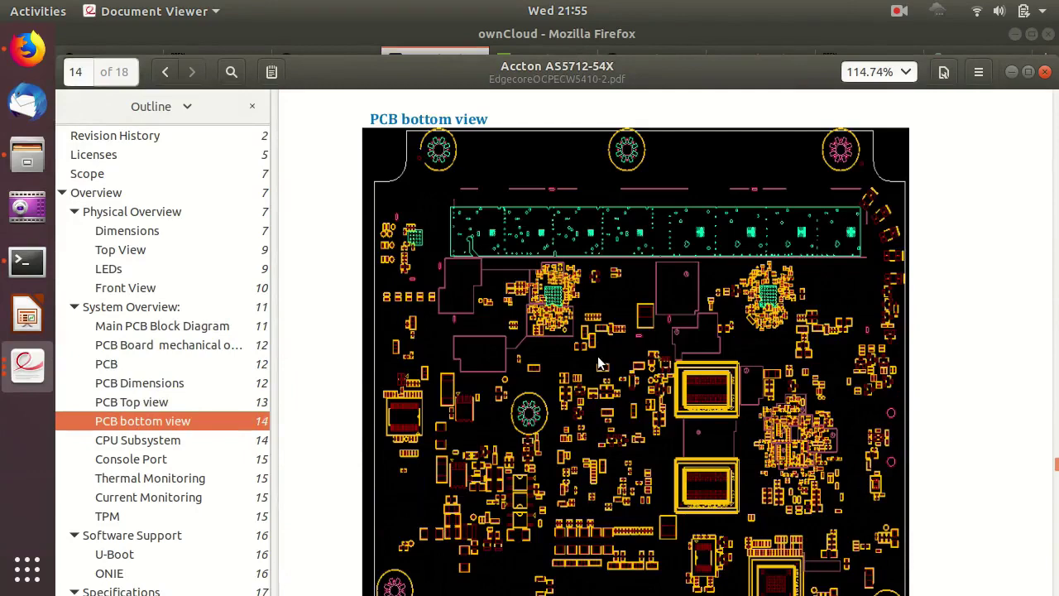
{"action": "scroll", "coordinate": [556, 344], "scroll_direction": "down", "scroll_amount": 5}
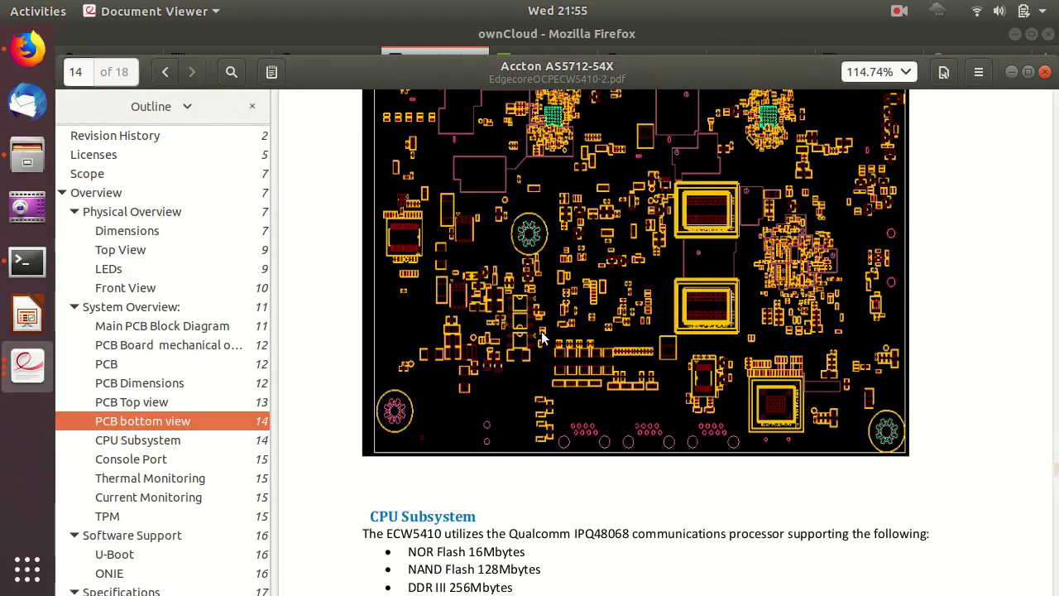
{"action": "scroll", "coordinate": [541, 335], "scroll_direction": "down", "scroll_amount": 5}
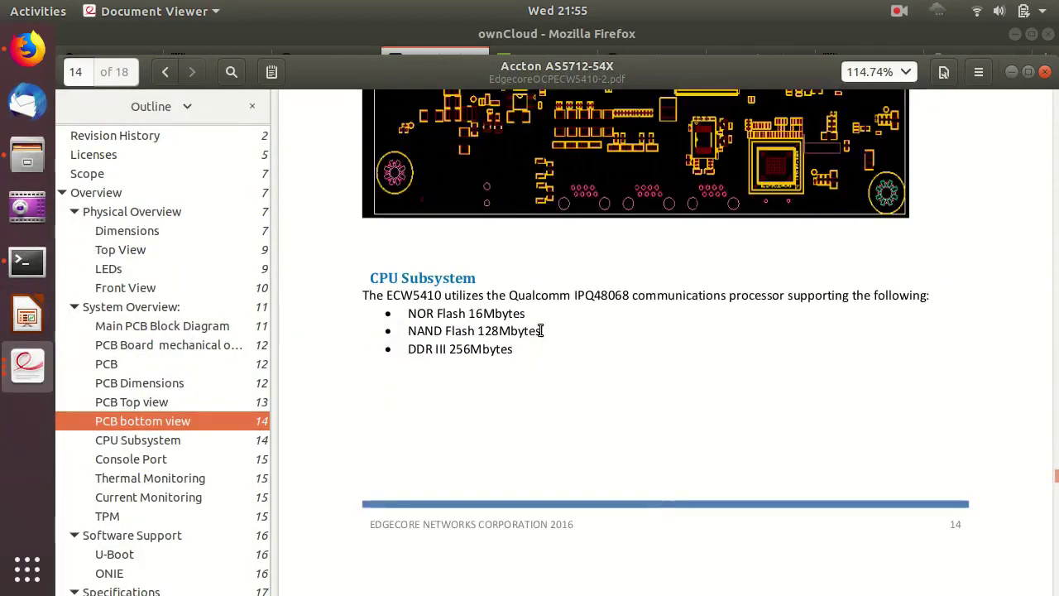
{"action": "scroll", "coordinate": [539, 331], "scroll_direction": "down", "scroll_amount": 3}
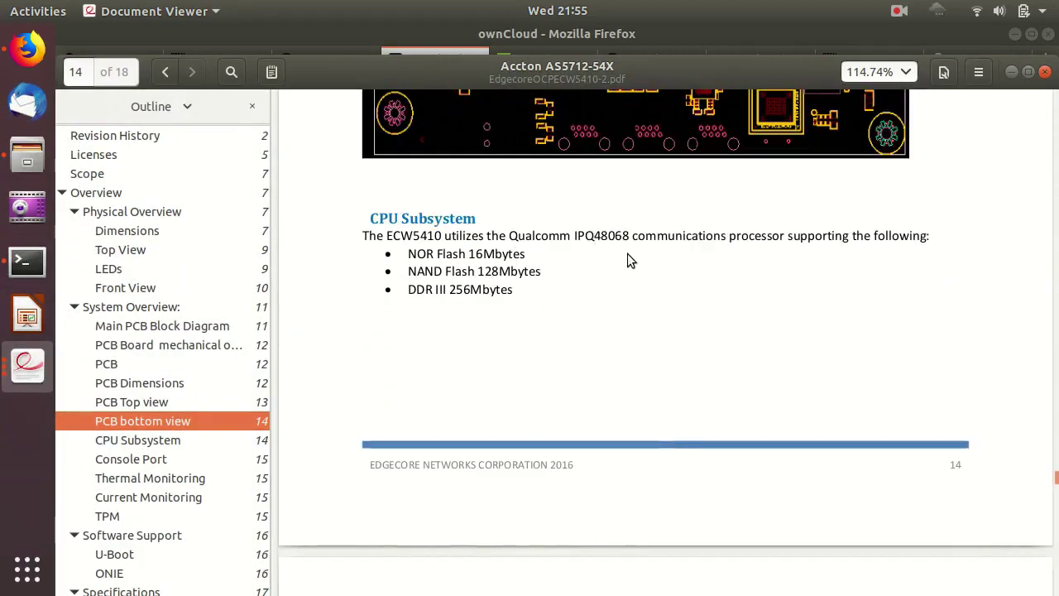
{"action": "scroll", "coordinate": [627, 253], "scroll_direction": "down", "scroll_amount": 20}
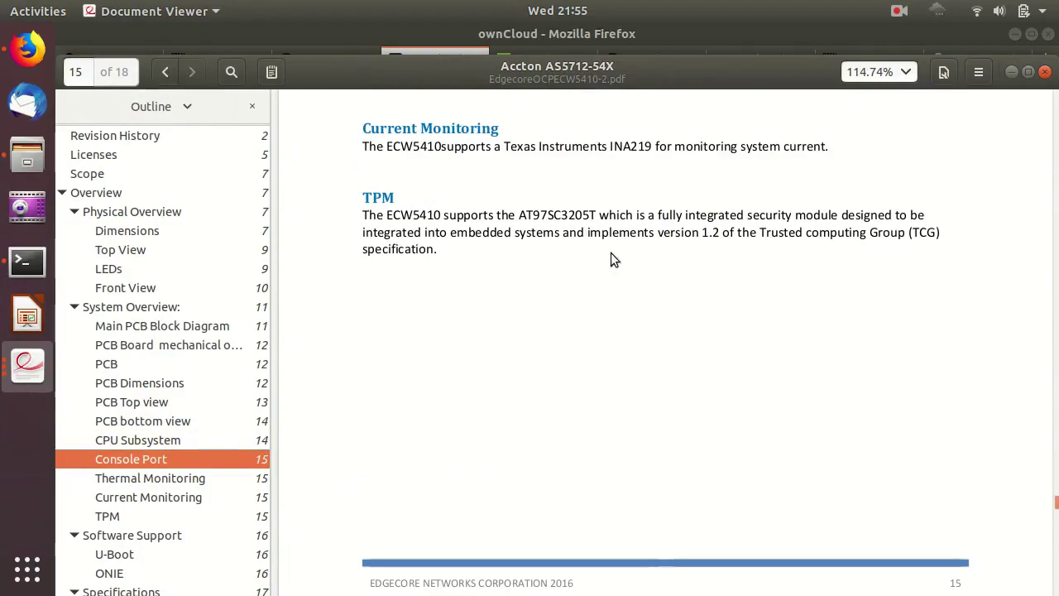
Scroll down to page 17, then back up to the Front View photo on page 10.
{"action": "scroll", "coordinate": [611, 253], "scroll_direction": "down", "scroll_amount": 20}
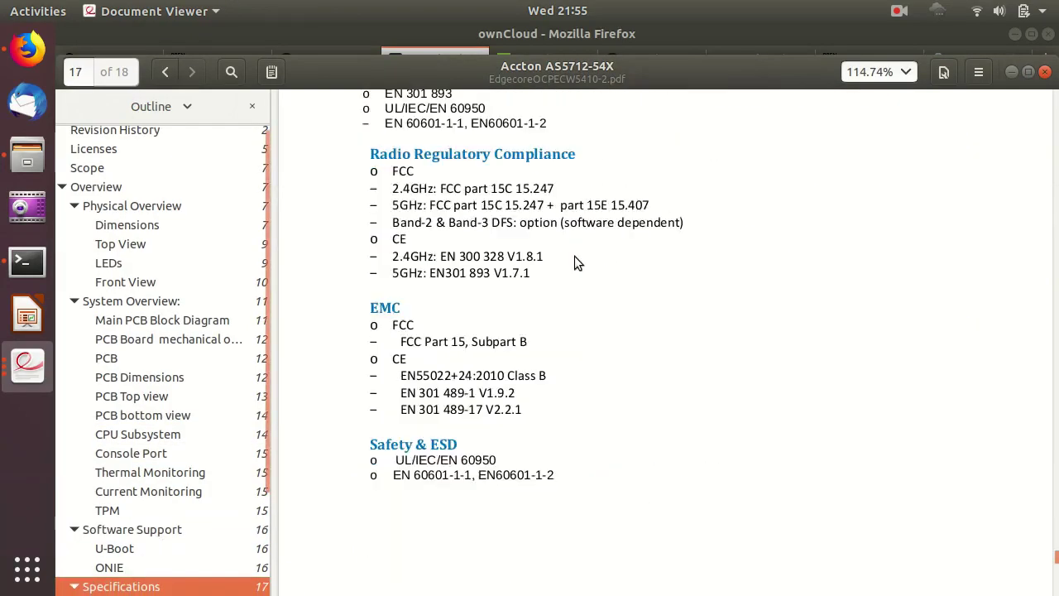
{"action": "scroll", "coordinate": [574, 256], "scroll_direction": "up", "scroll_amount": 20}
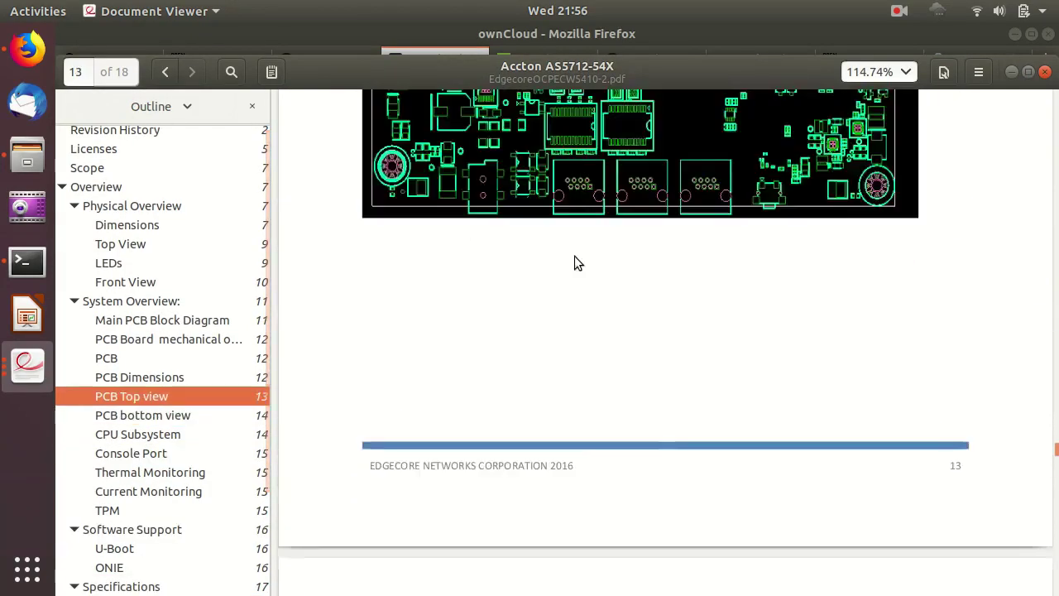
{"action": "scroll", "coordinate": [574, 263], "scroll_direction": "up", "scroll_amount": 20}
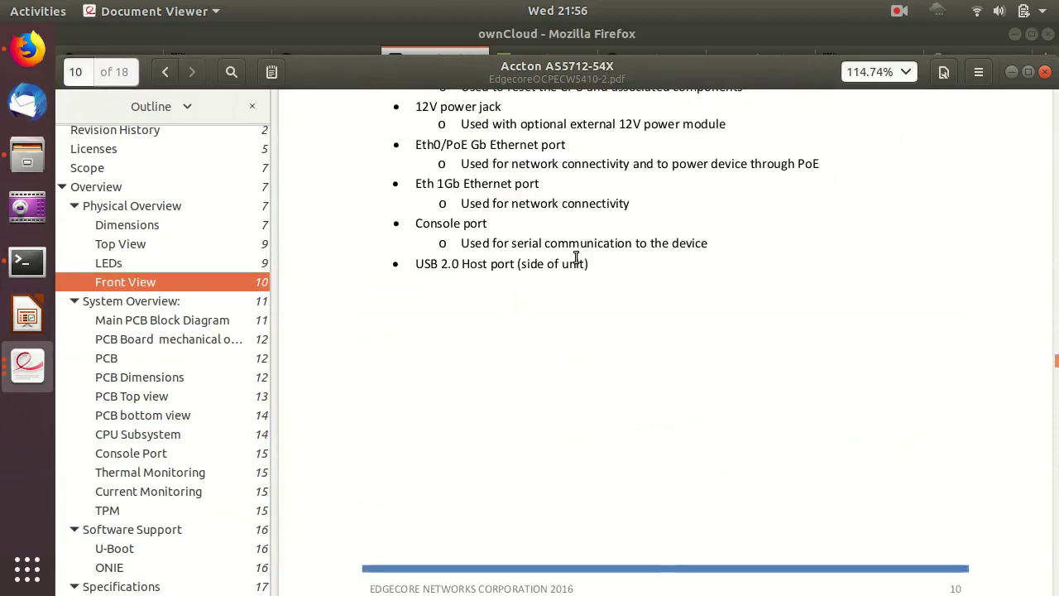
{"action": "scroll", "coordinate": [577, 258], "scroll_direction": "up", "scroll_amount": 15}
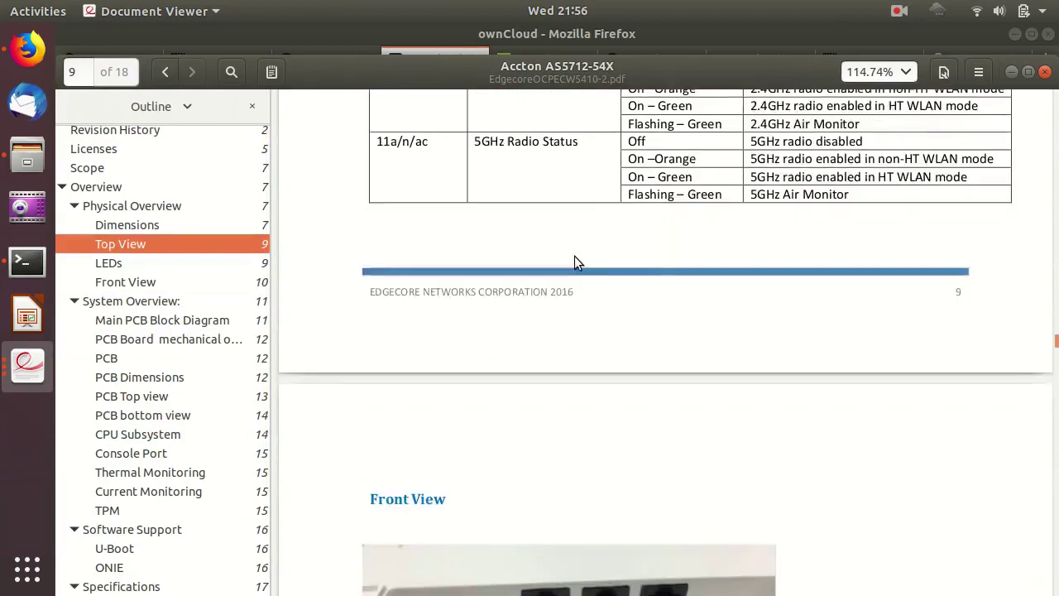
{"action": "scroll", "coordinate": [576, 259], "scroll_direction": "down", "scroll_amount": 4}
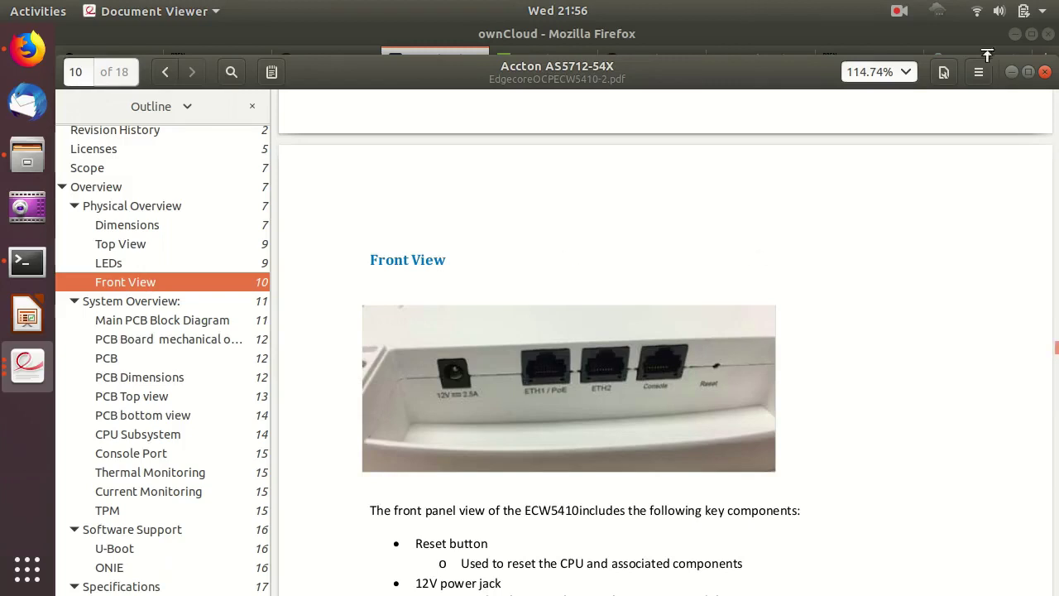
Close the ECW5410 spec PDF viewer to reveal the 'Open Source Wireless AP?' slide in wireless.odp.
{"action": "left_click", "coordinate": [1045, 73]}
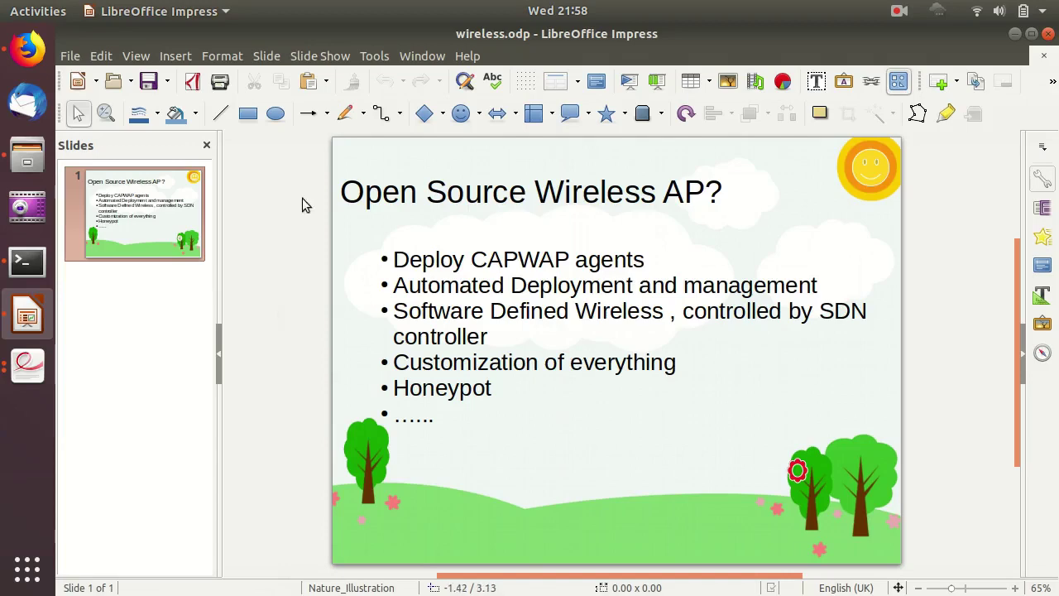
{"action": "left_click", "coordinate": [27, 49]}
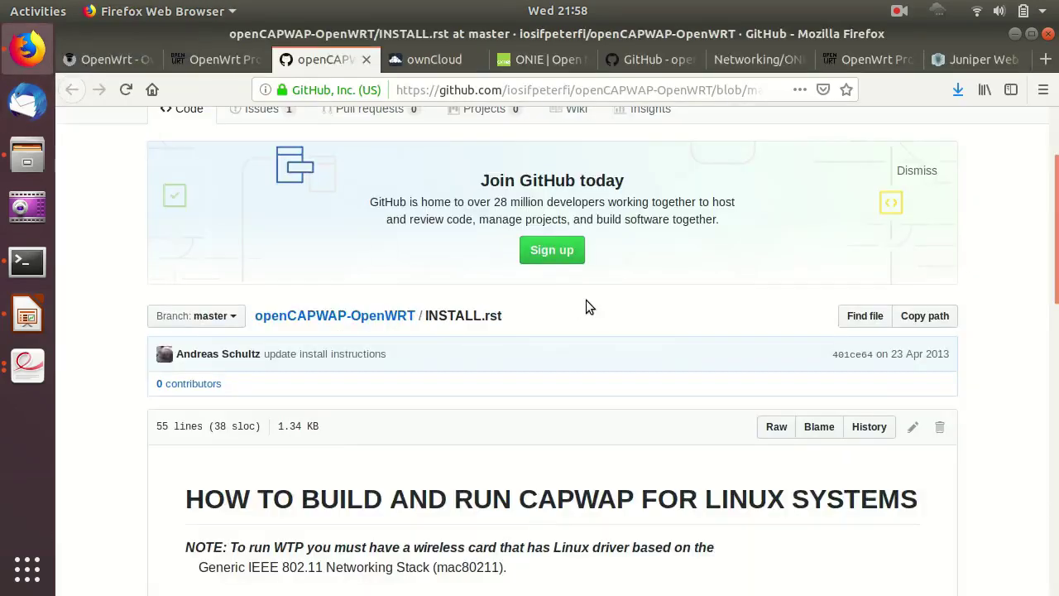
{"action": "scroll", "coordinate": [586, 306], "scroll_direction": "up", "scroll_amount": 3}
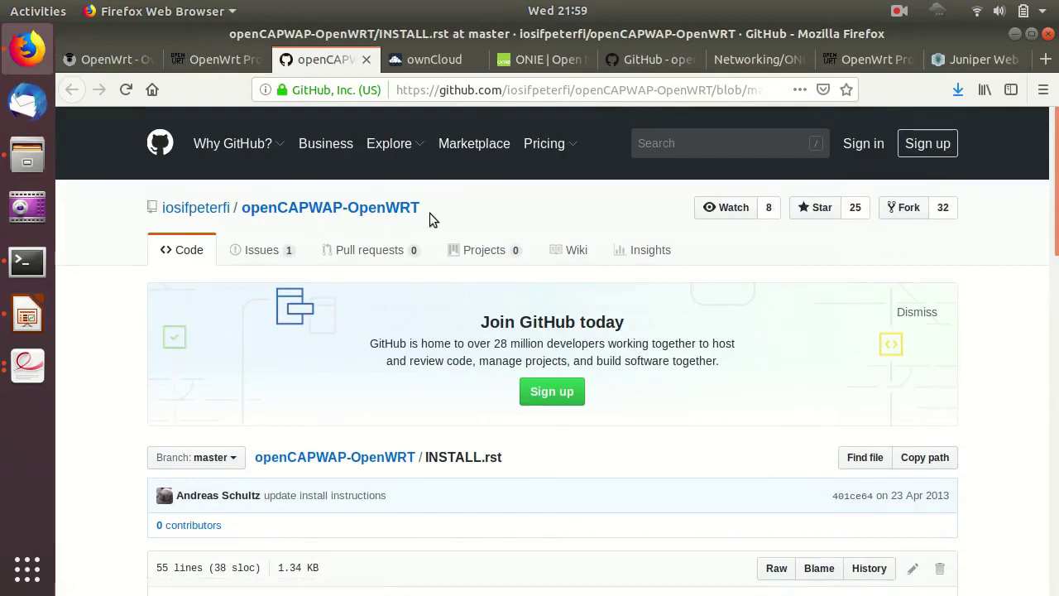
{"action": "scroll", "coordinate": [429, 212], "scroll_direction": "down", "scroll_amount": 3}
{"action": "scroll", "coordinate": [347, 198], "scroll_direction": "up", "scroll_amount": 2}
{"action": "scroll", "coordinate": [460, 237], "scroll_direction": "down", "scroll_amount": 5}
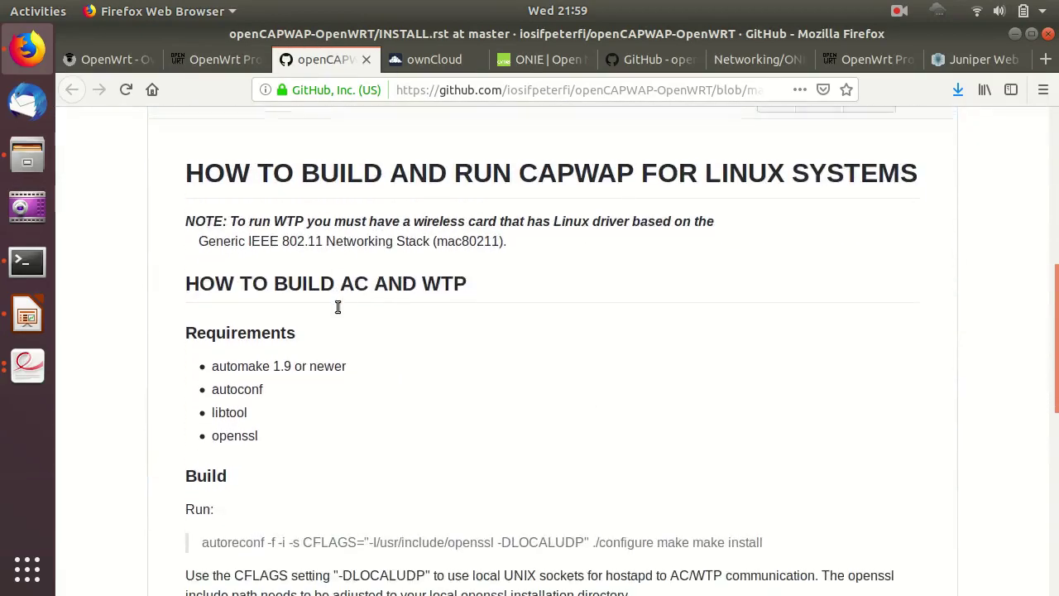
{"action": "scroll", "coordinate": [388, 352], "scroll_direction": "down", "scroll_amount": 2}
{"action": "scroll", "coordinate": [387, 352], "scroll_direction": "down", "scroll_amount": 4}
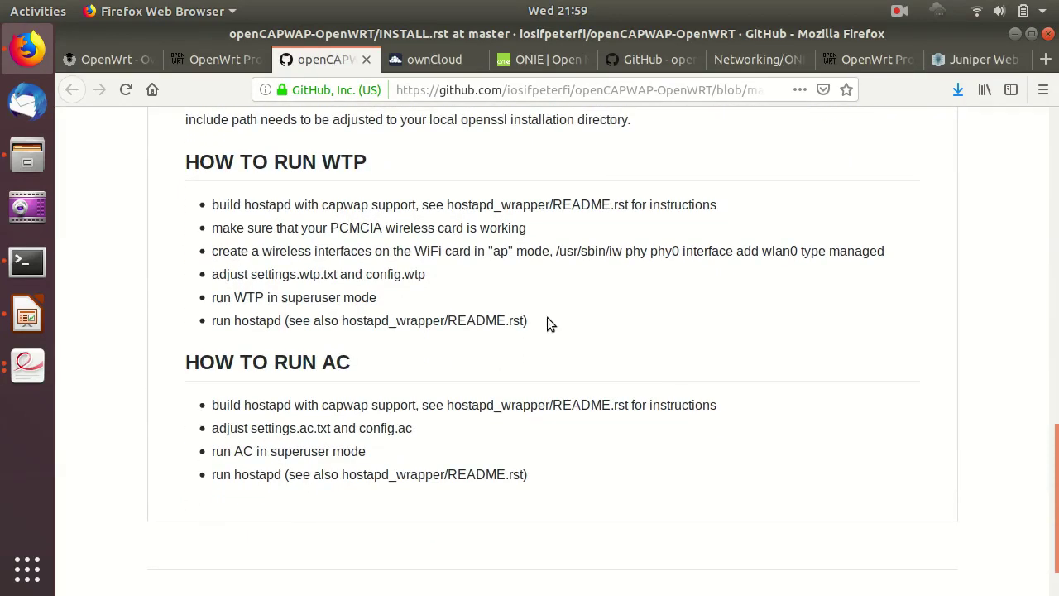
{"action": "left_click", "coordinate": [25, 319]}
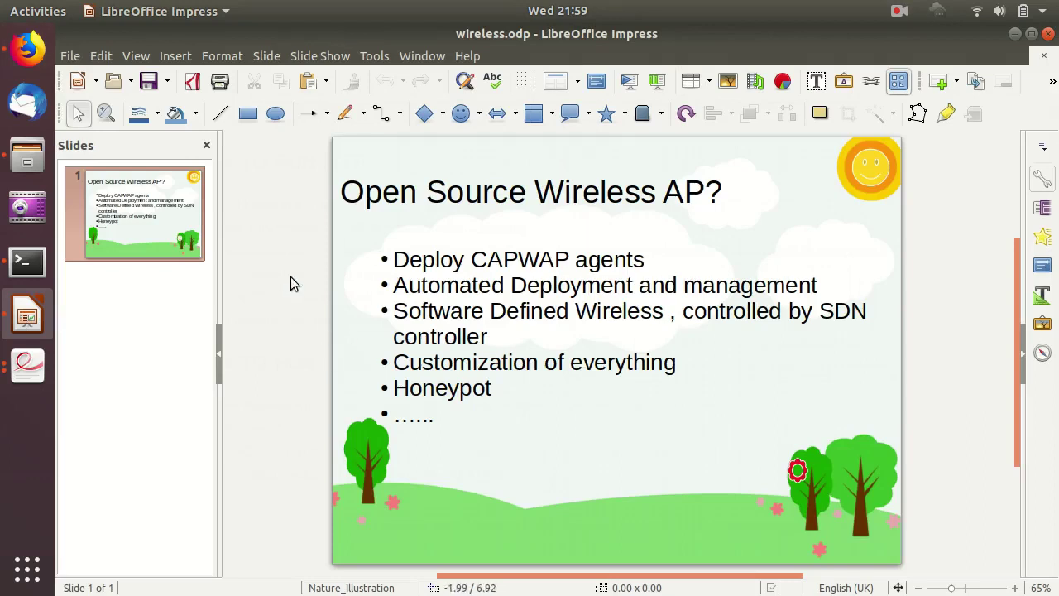